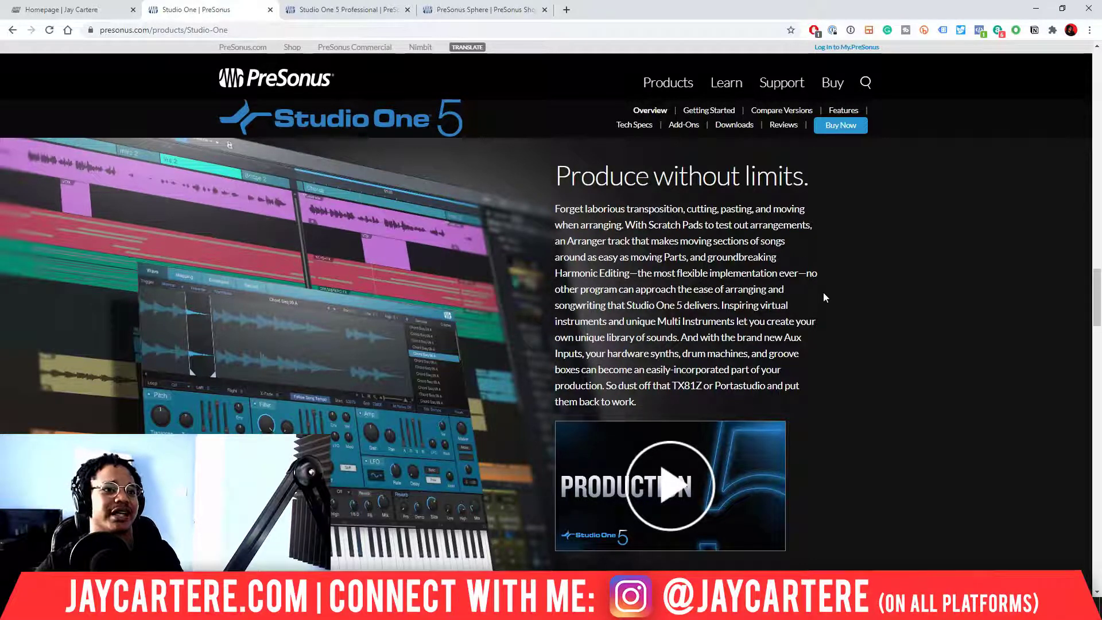
- Review the Studio One 5 product page from the production section through mixing and live performance to mastering
scroll(825, 292, down, 3)
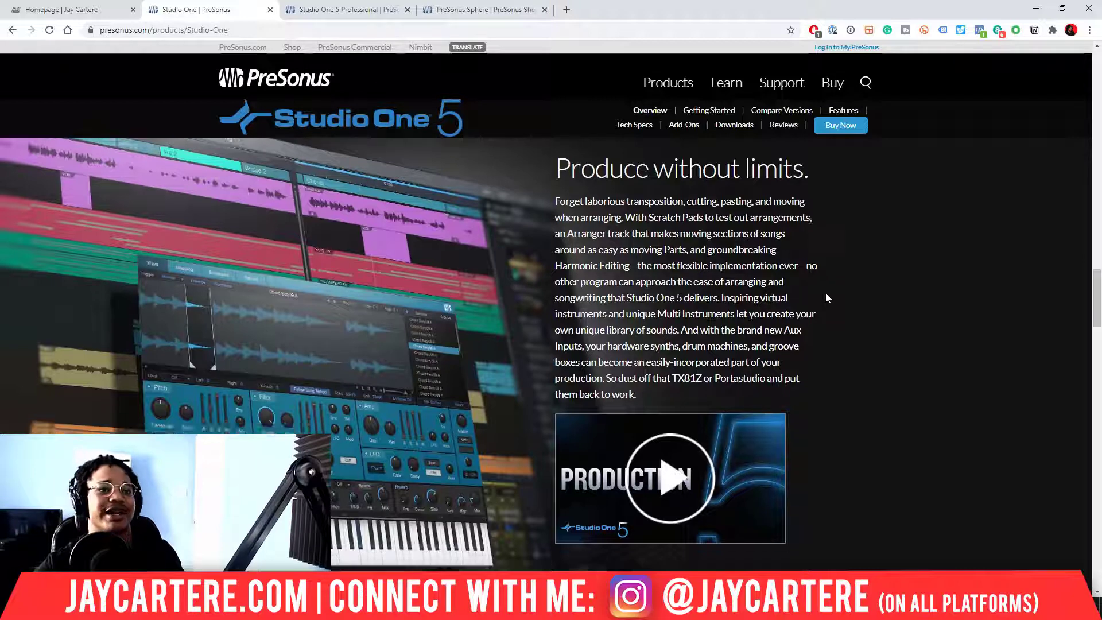
scroll(830, 300, down, 4)
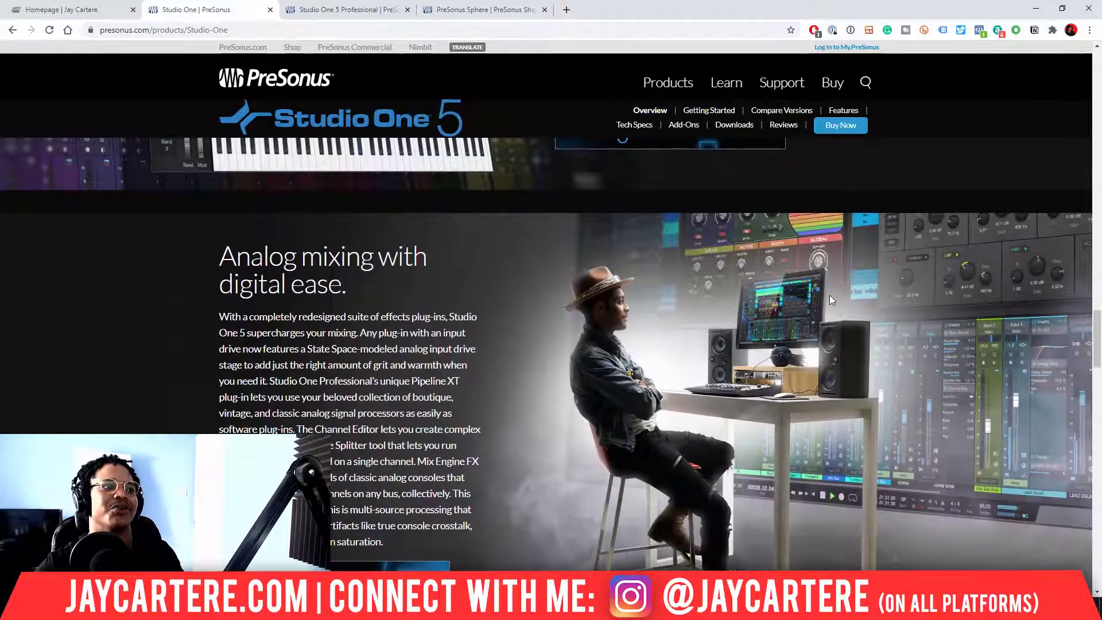
scroll(341, 315, down, 2)
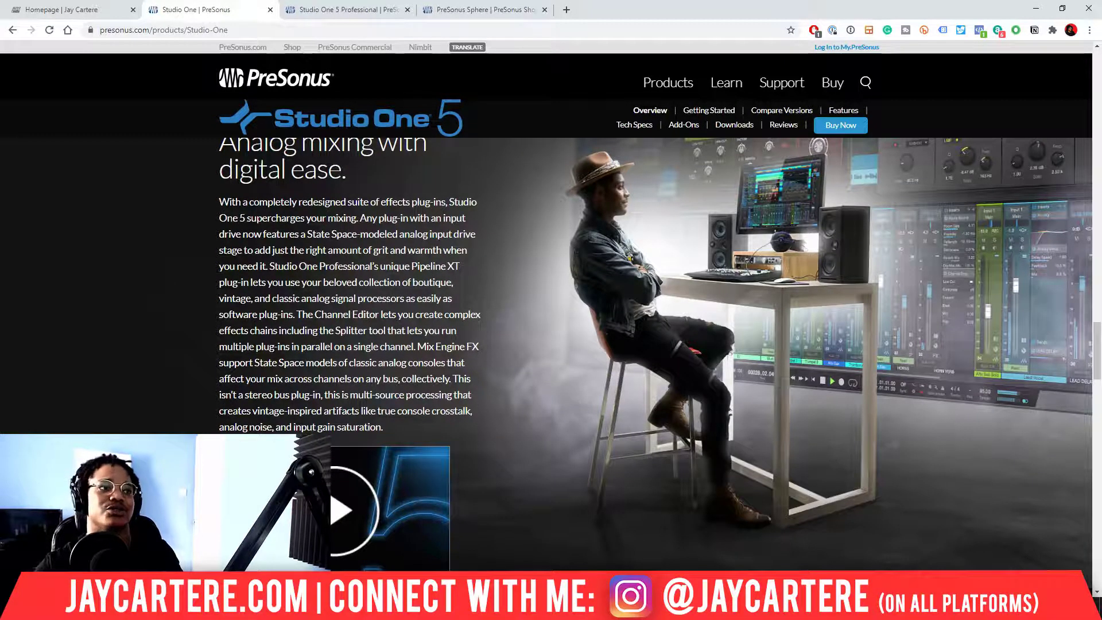
scroll(430, 196, up, 1)
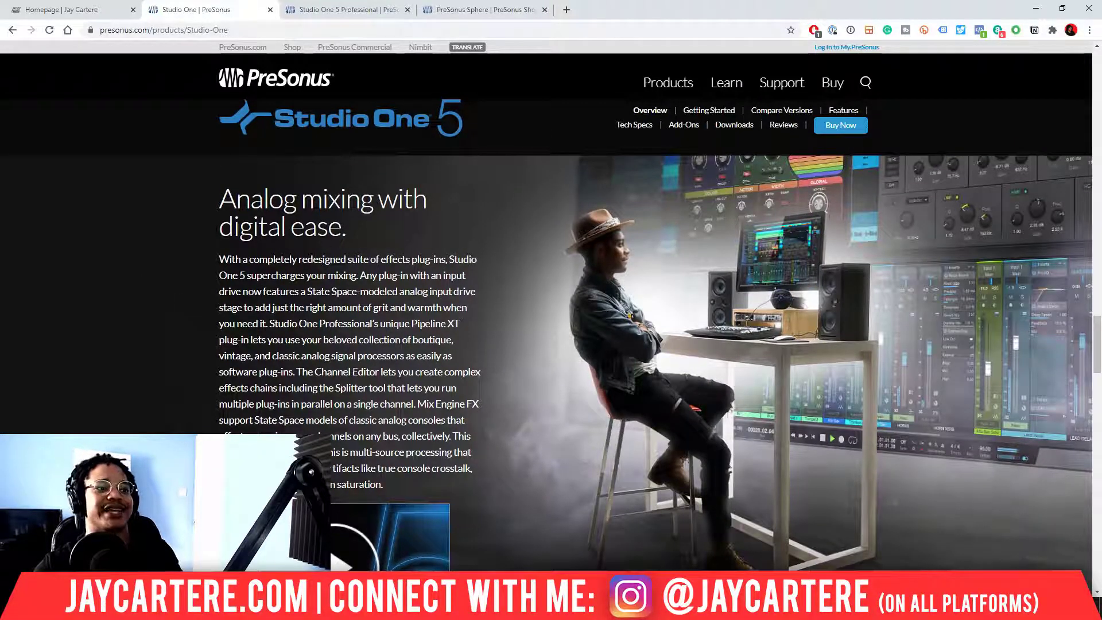
scroll(343, 346, down, 10)
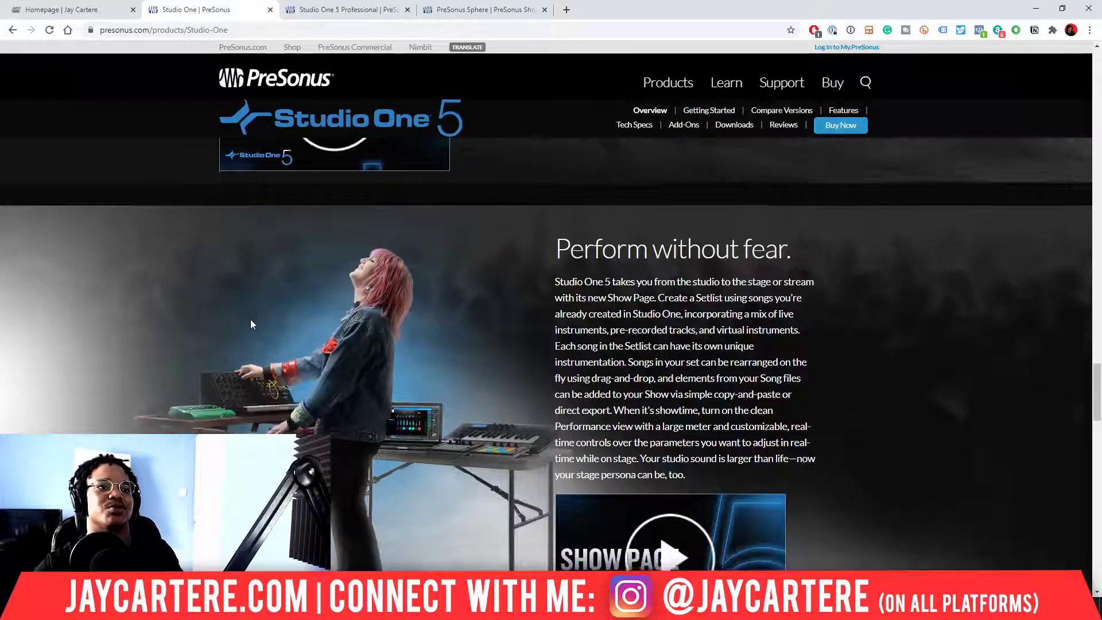
scroll(95, 293, down, 4)
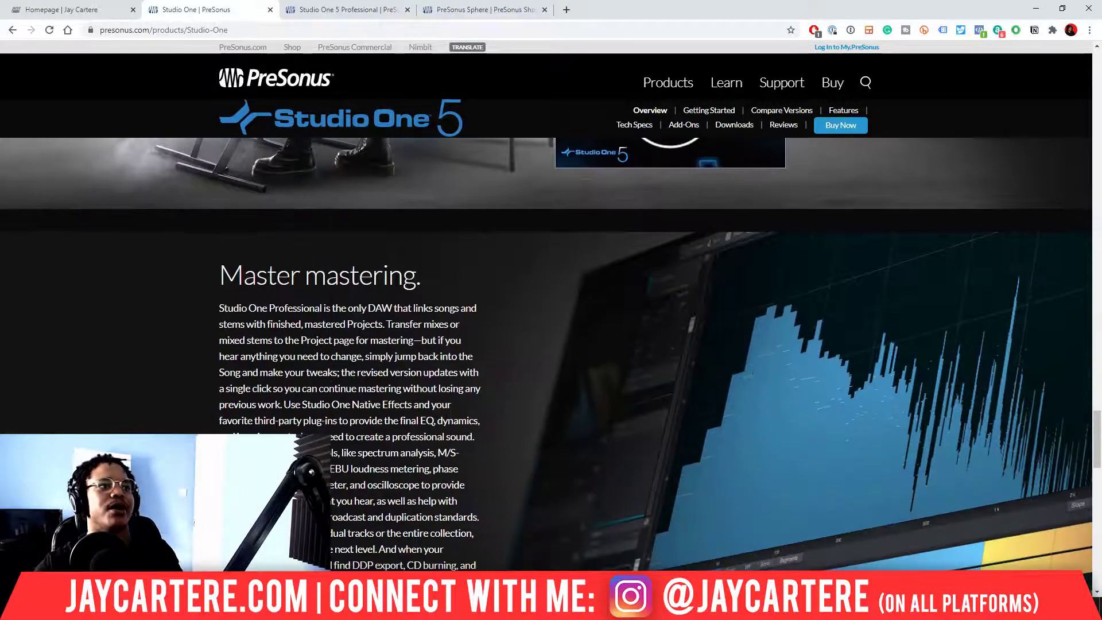
scroll(304, 296, down, 2)
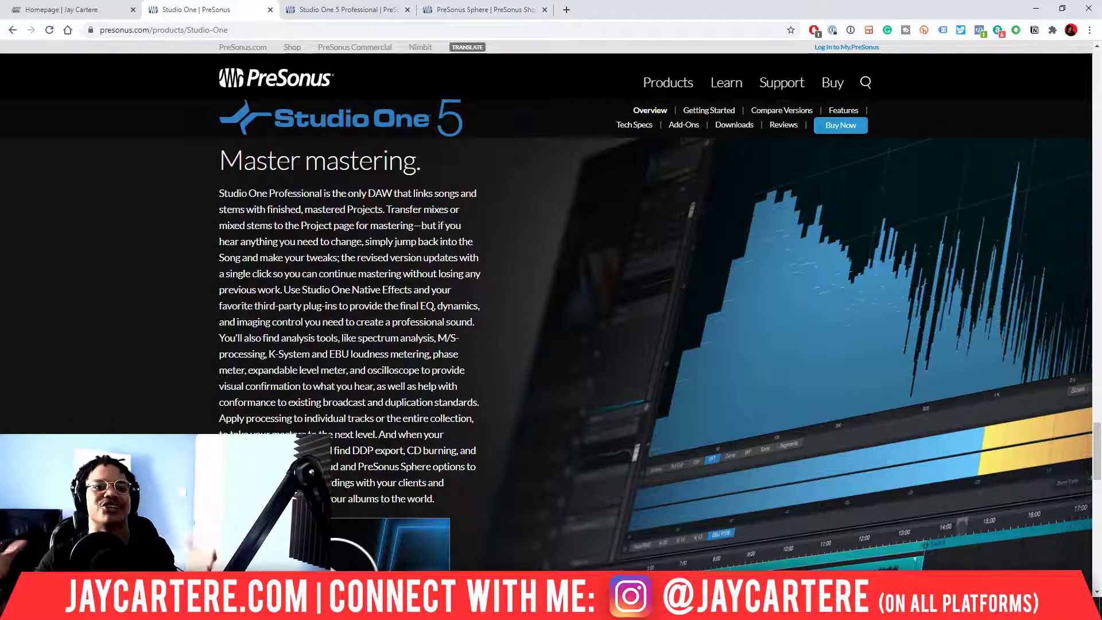
- Switch to Studio One and open the GREY MIC MASTER mastering project from the existing projects
click(1028, 7)
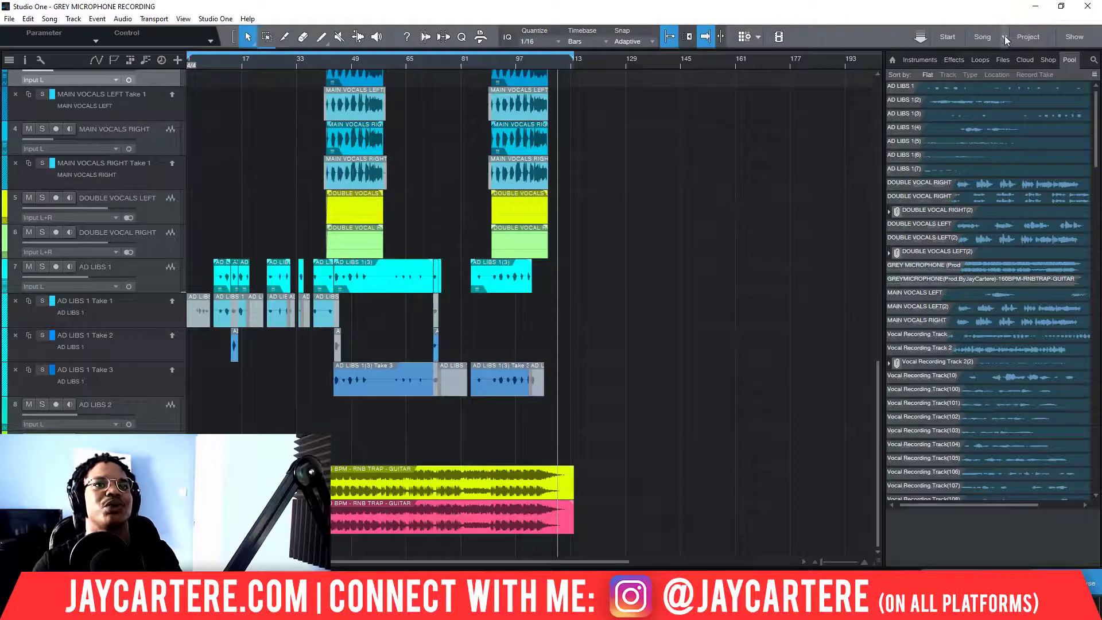
click(10, 21)
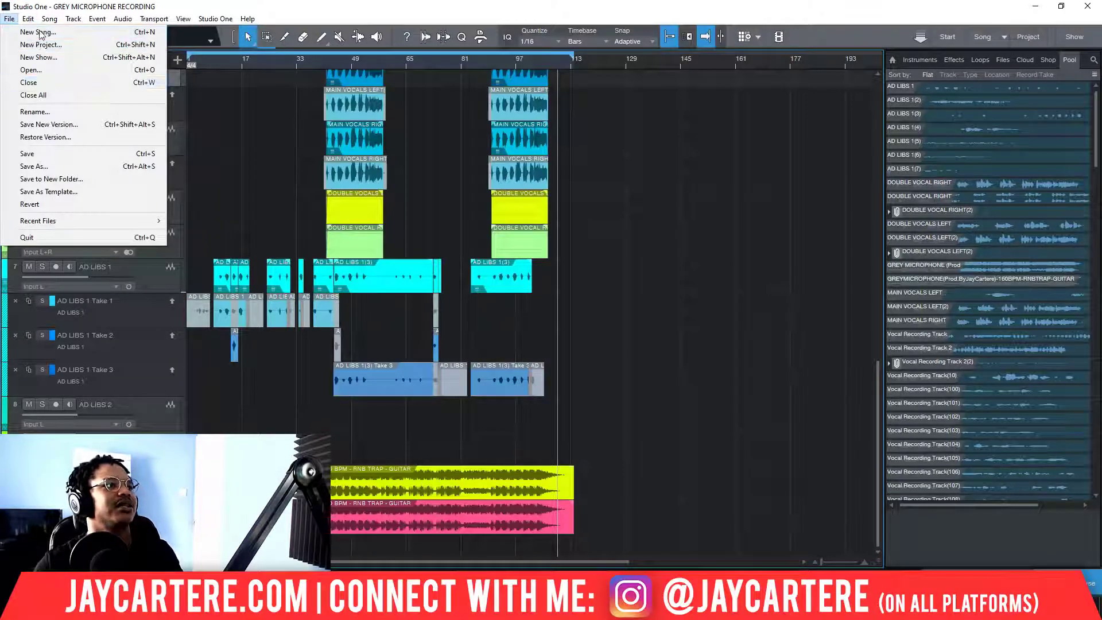
mouse_move(19, 23)
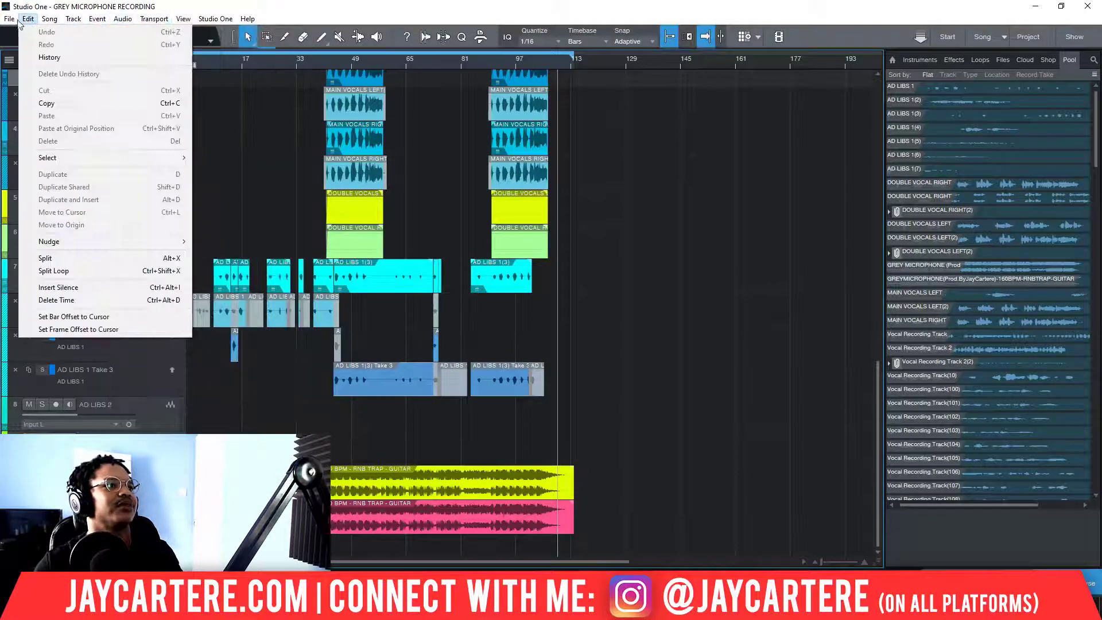
mouse_move(85, 226)
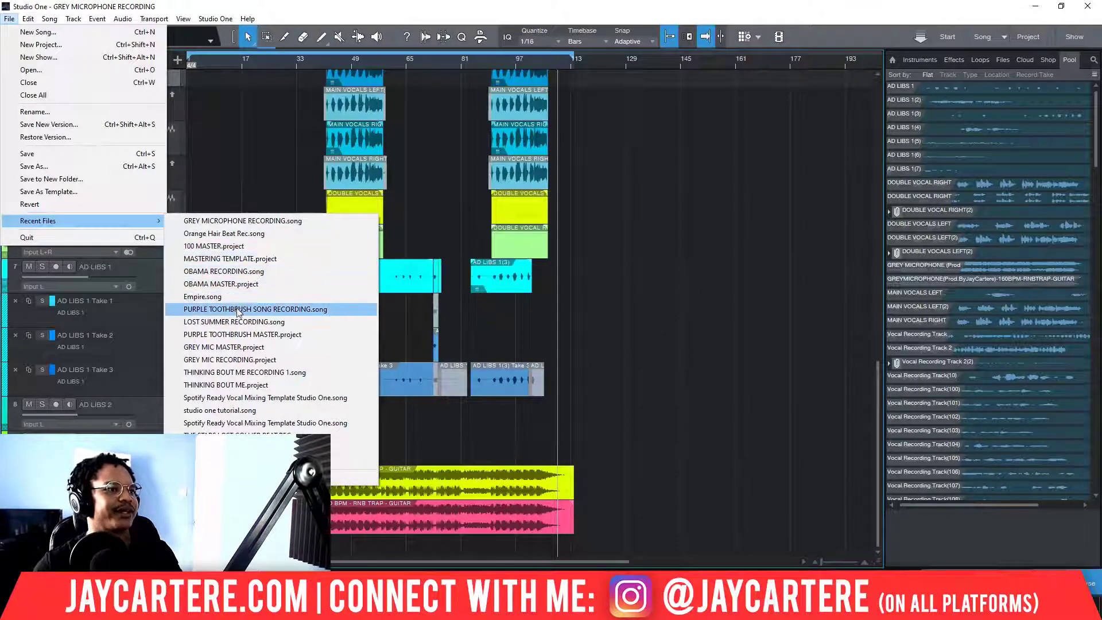
click(232, 260)
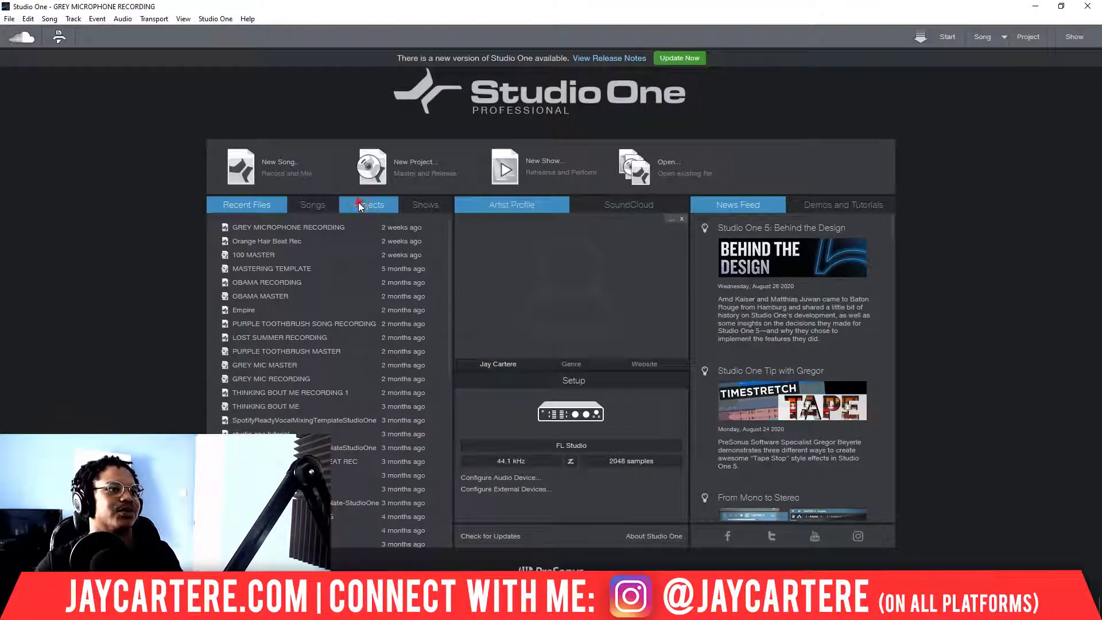
click(362, 204)
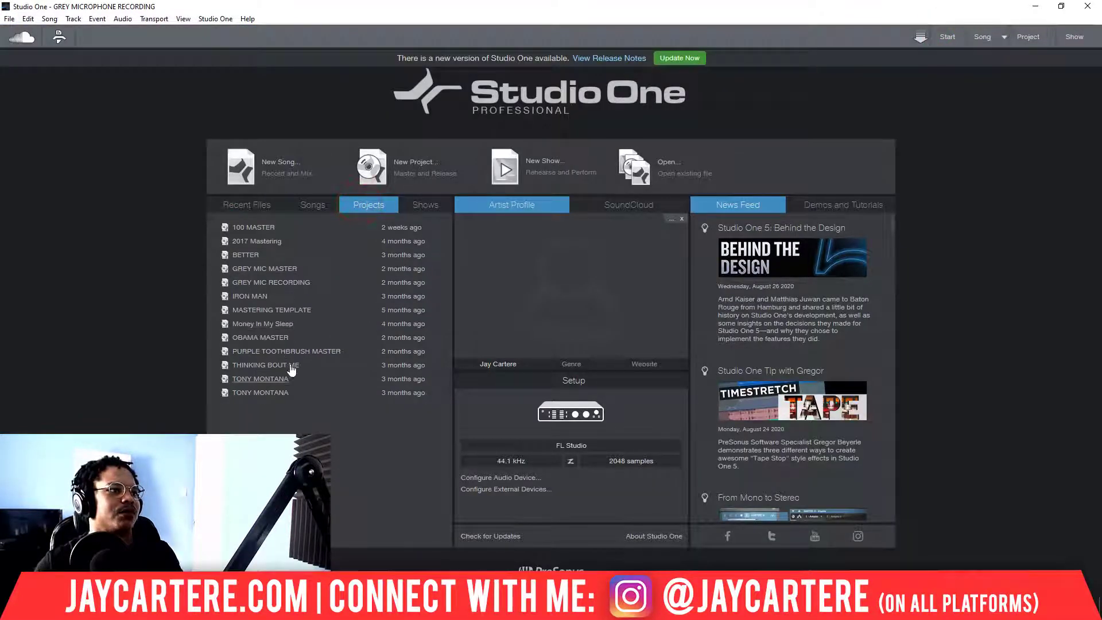
click(283, 270)
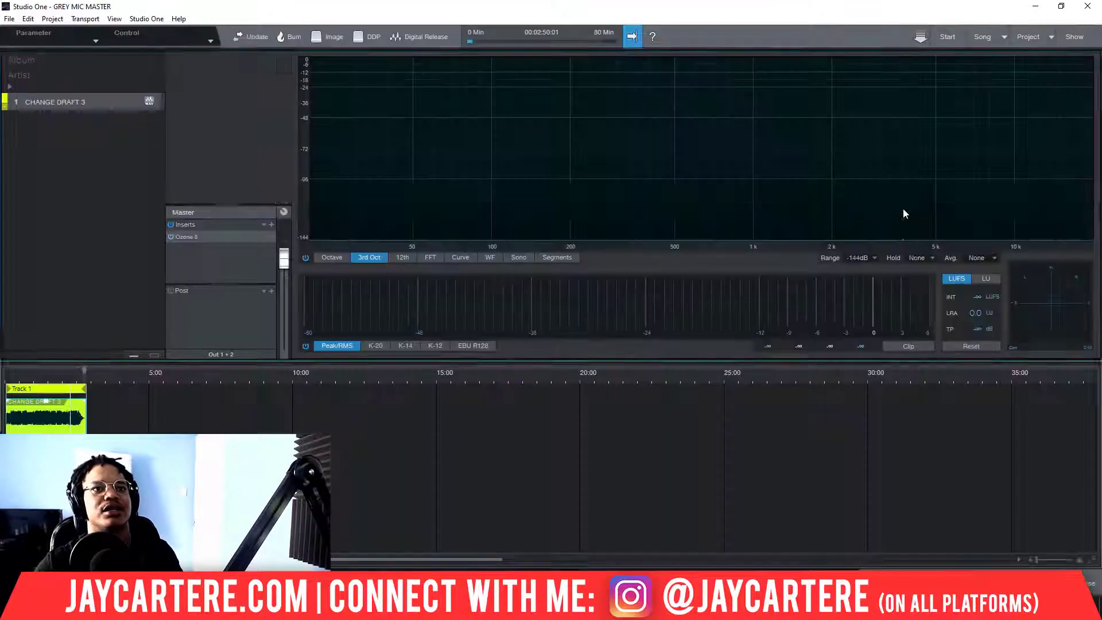
click(32, 377)
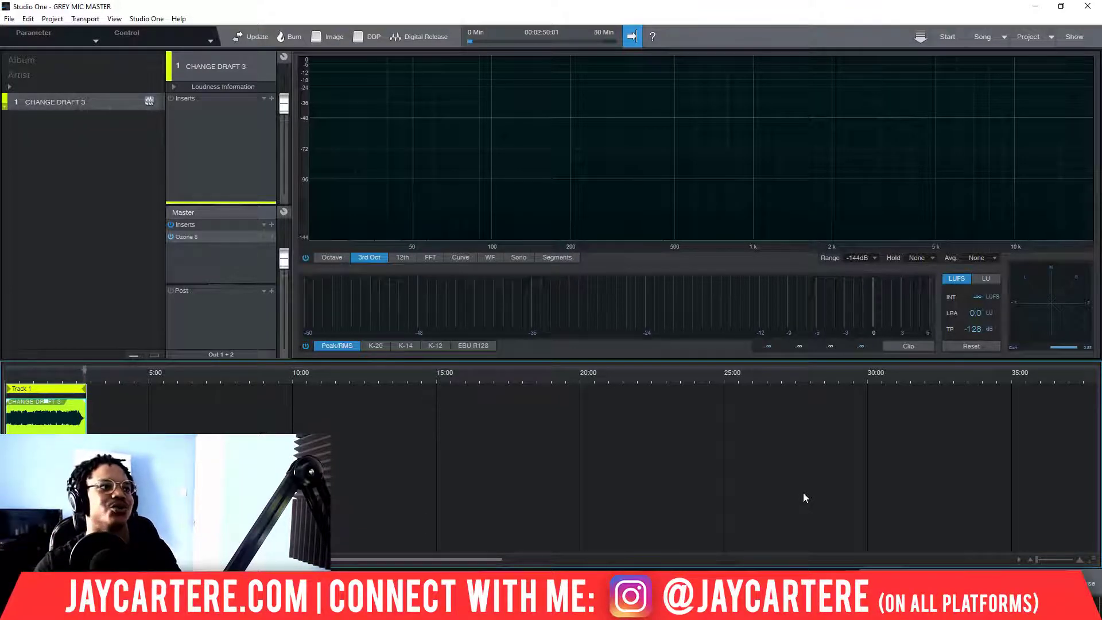
- Return to the GREY MICROPHONE RECORDING song, view its vocal tracks and show the mixing console
click(986, 36)
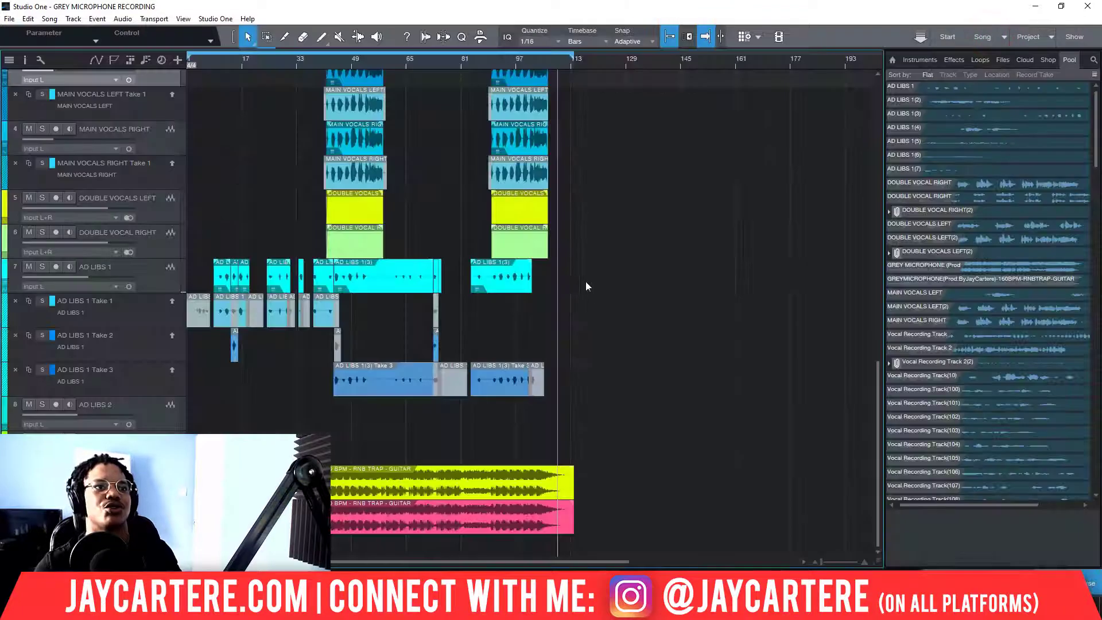
scroll(468, 292, up, 2)
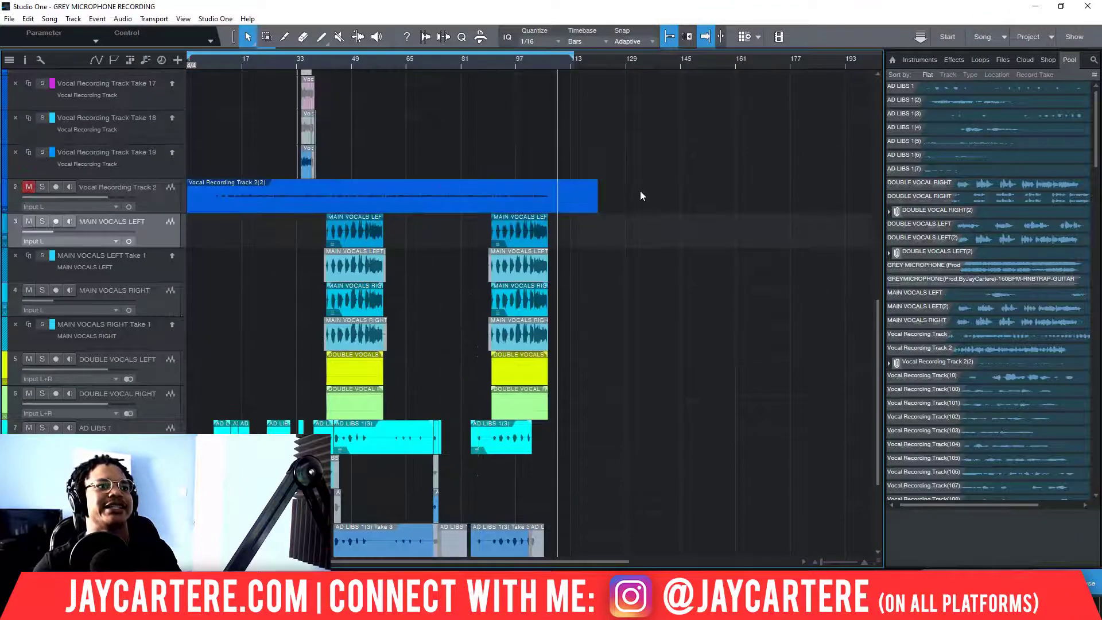
click(624, 254)
drag(608, 290, 688, 296)
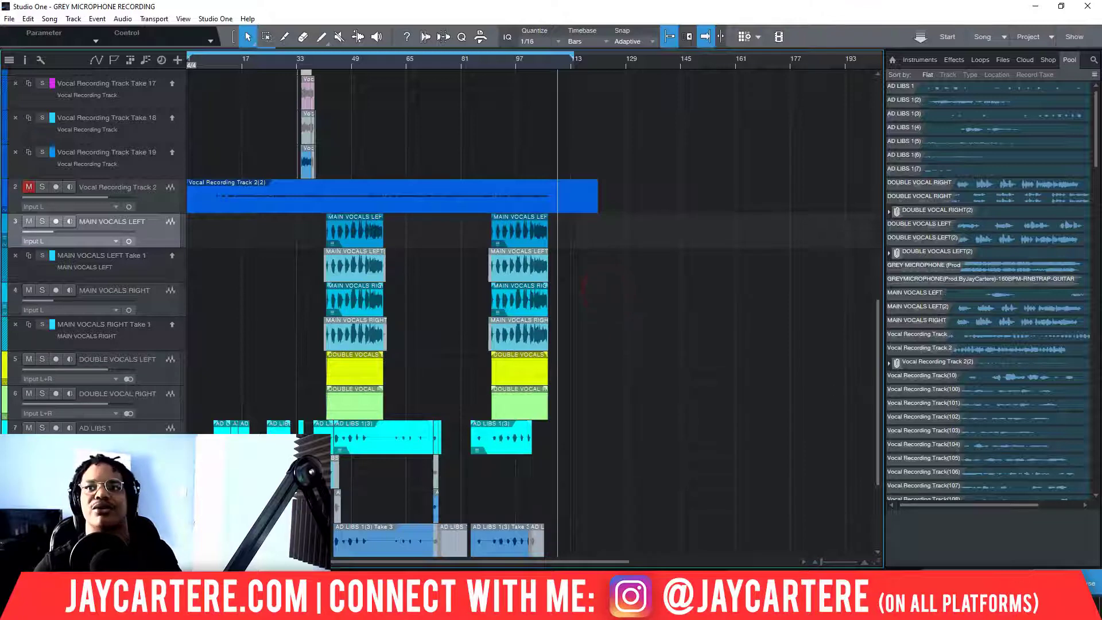
key(F3)
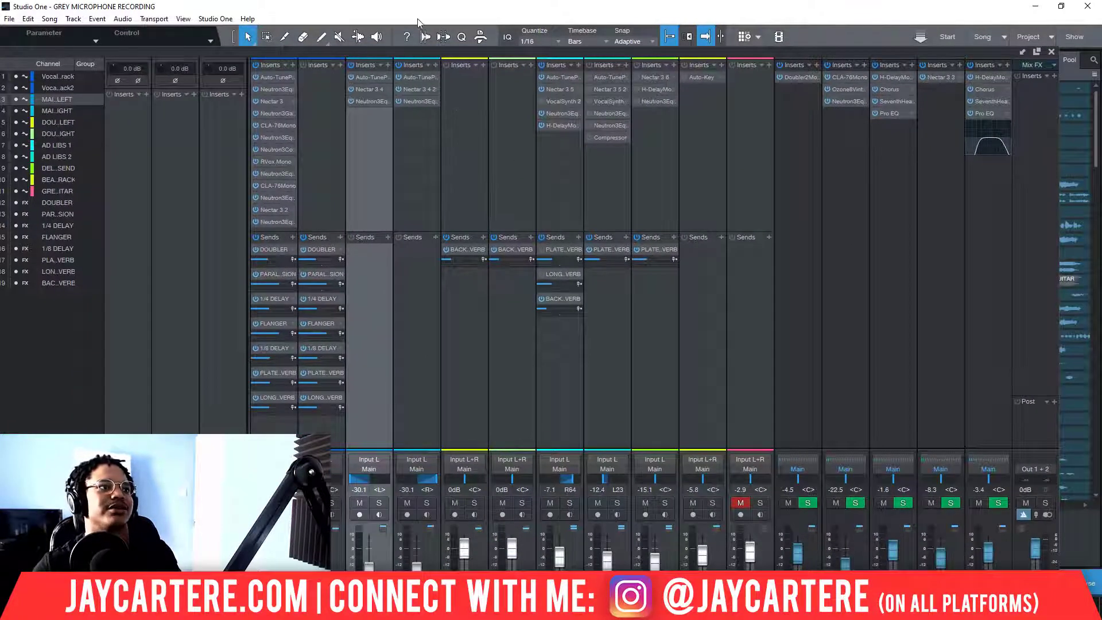
click(395, 13)
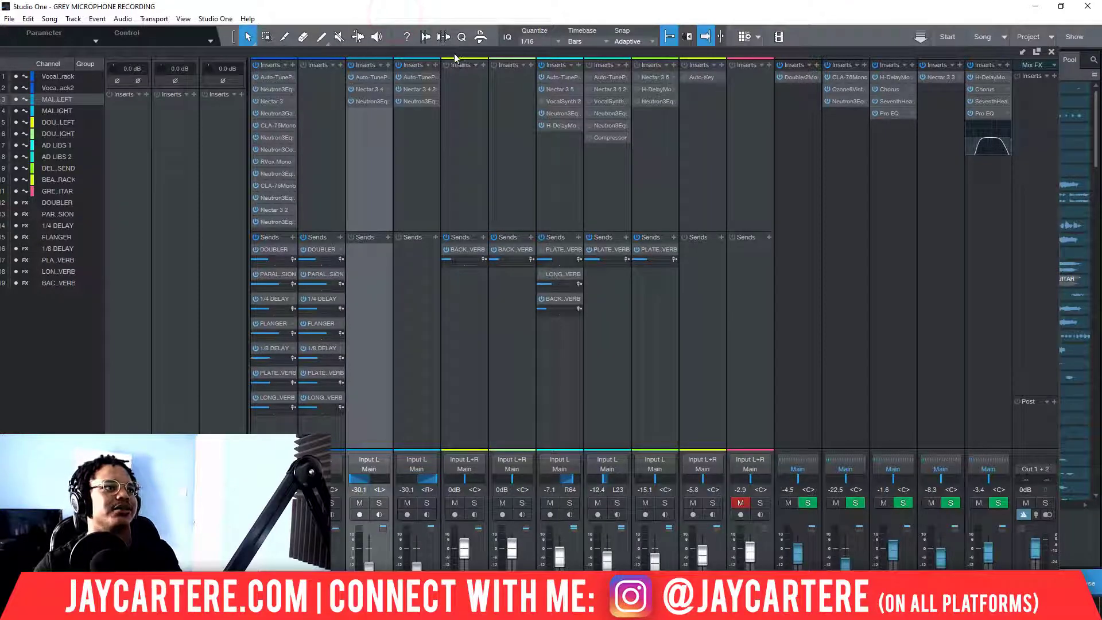
double_click(356, 13)
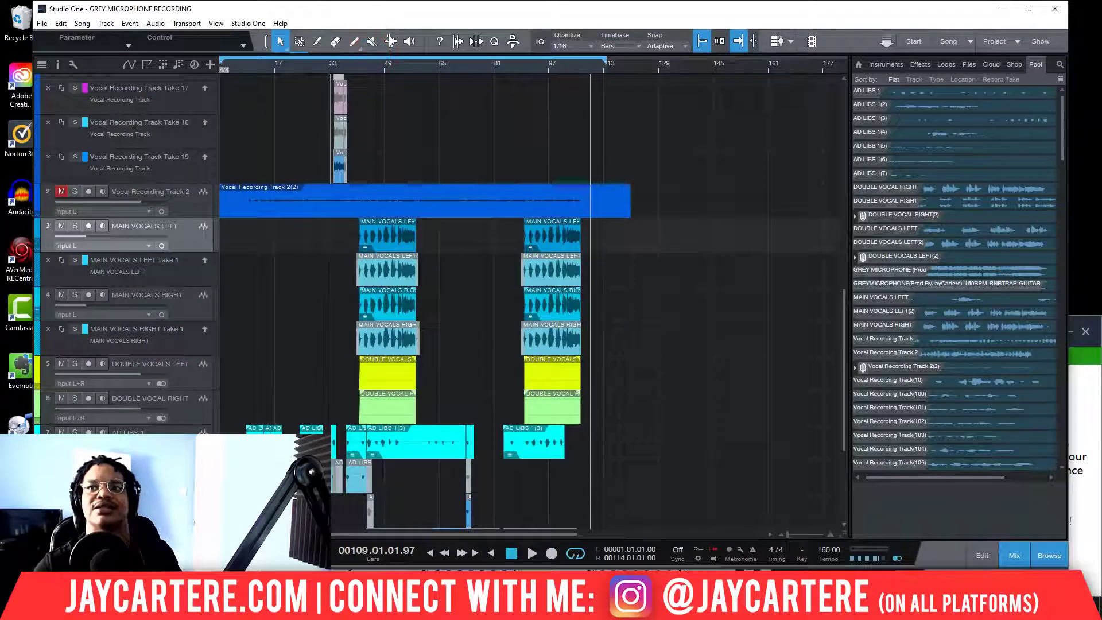
double_click(895, 8)
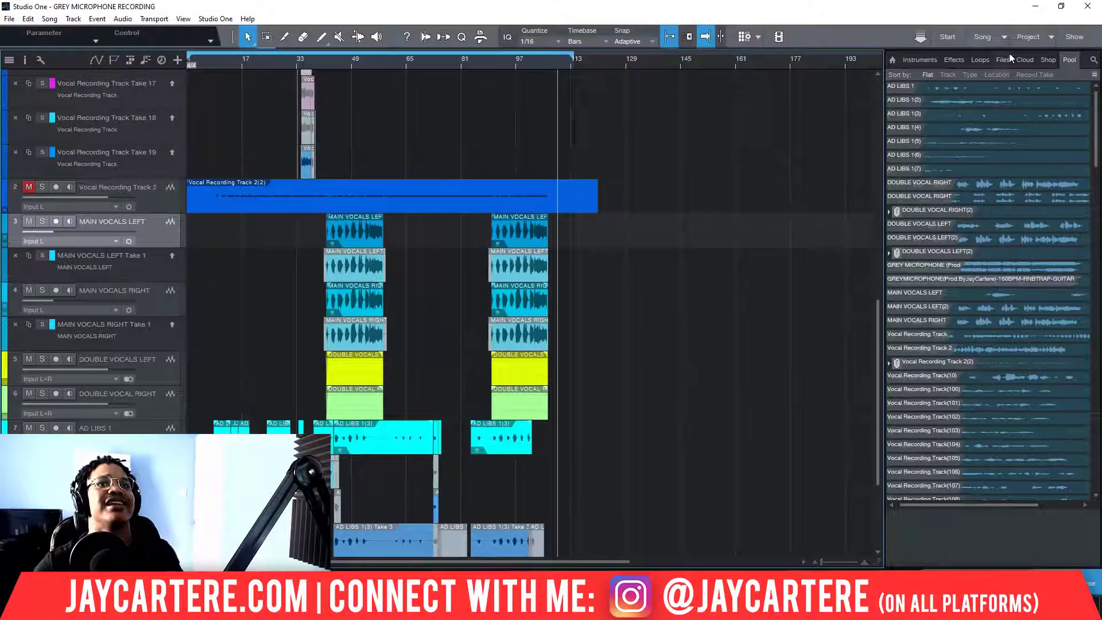
- Look at the song's Update Mastering File command and compare the GREY MIC MASTER project page with the song page
click(49, 19)
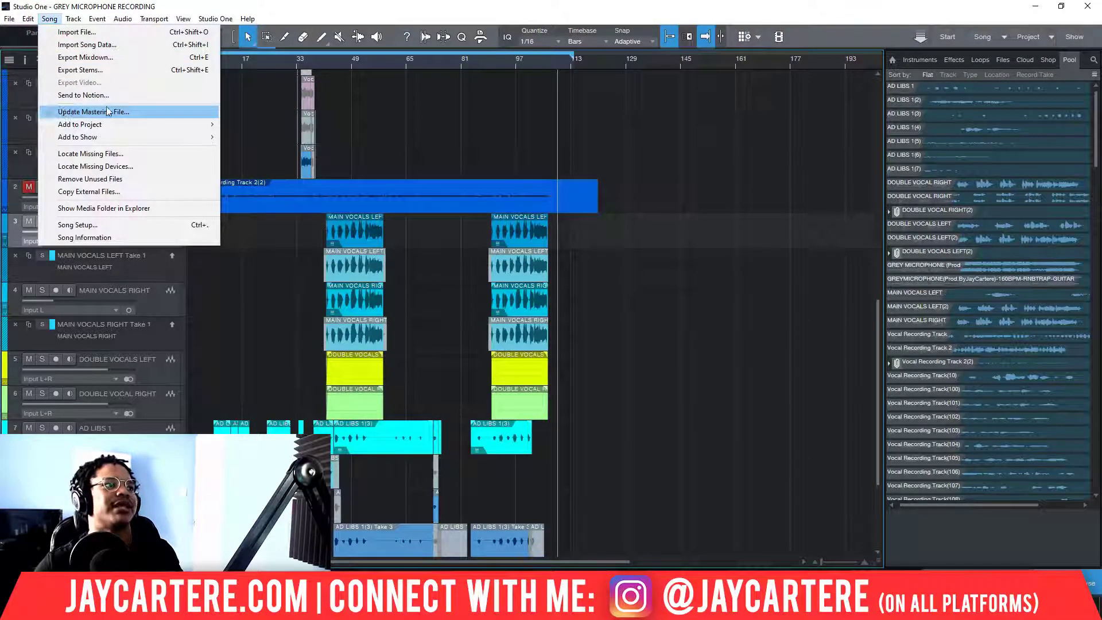
click(491, 12)
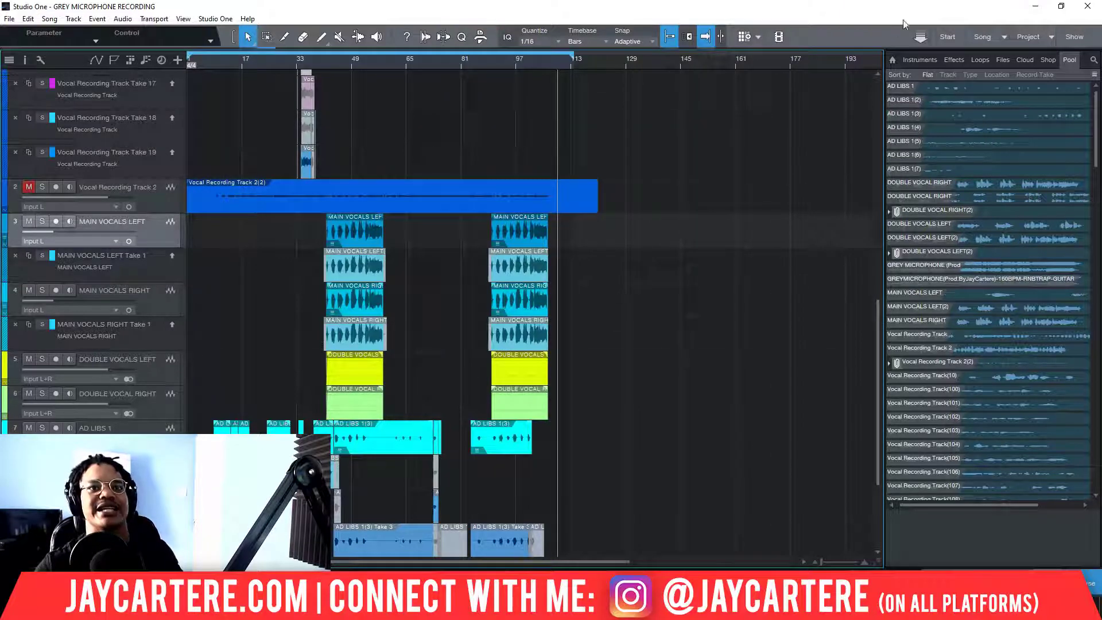
click(1029, 38)
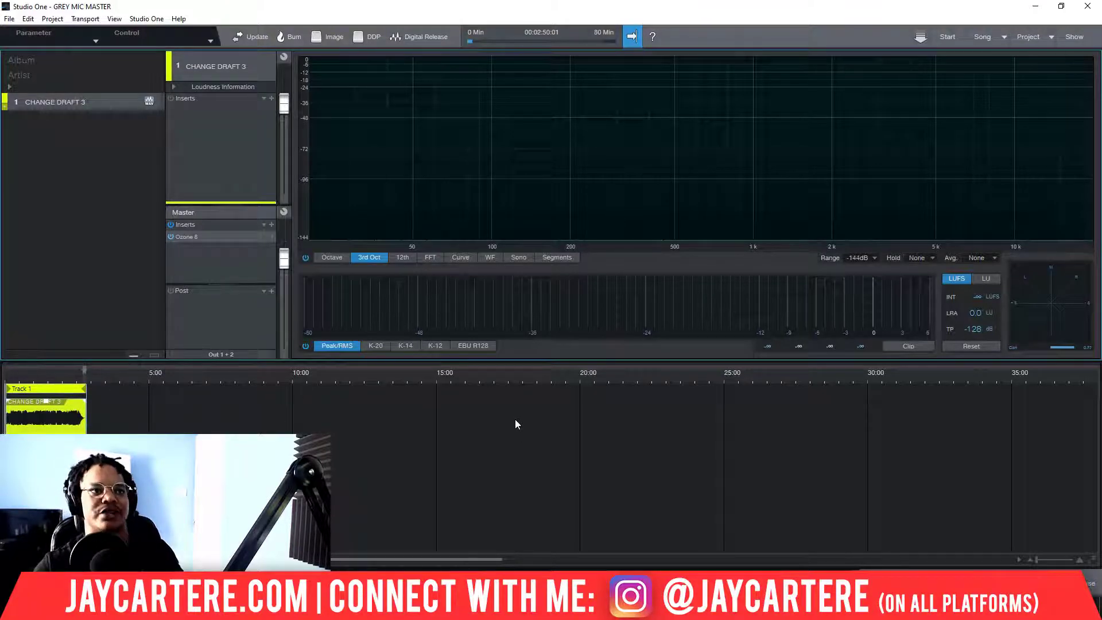
click(981, 36)
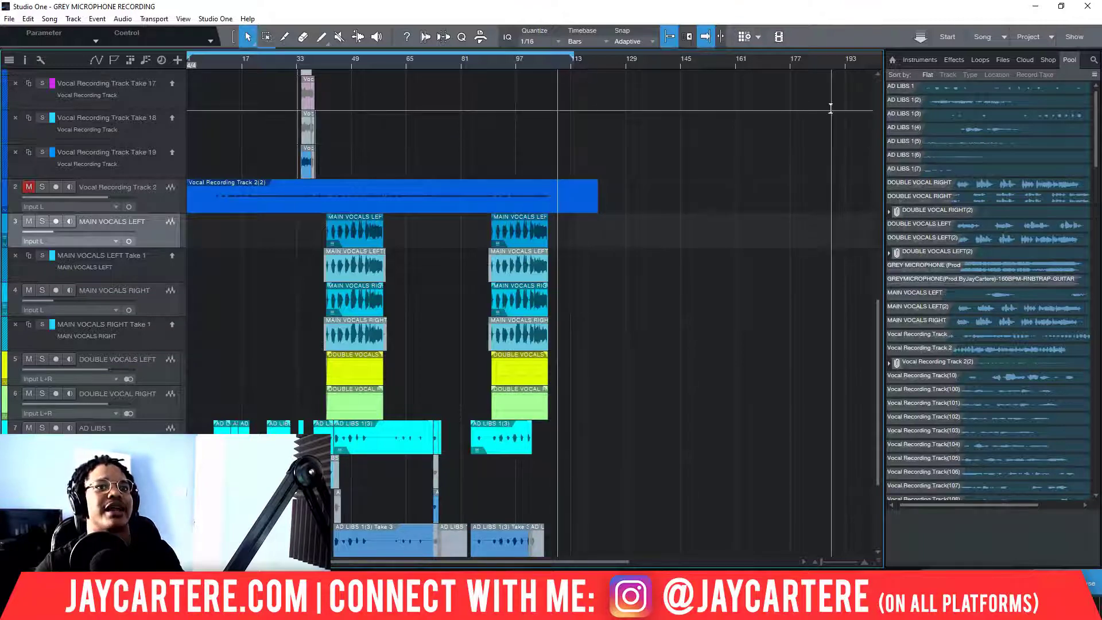
click(1028, 35)
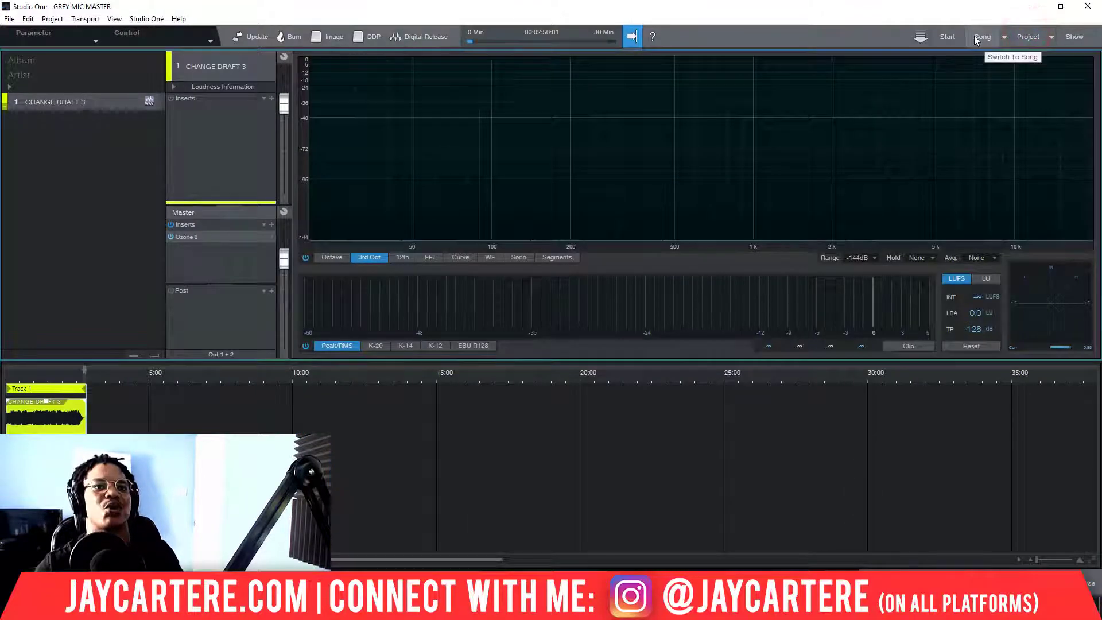
click(977, 36)
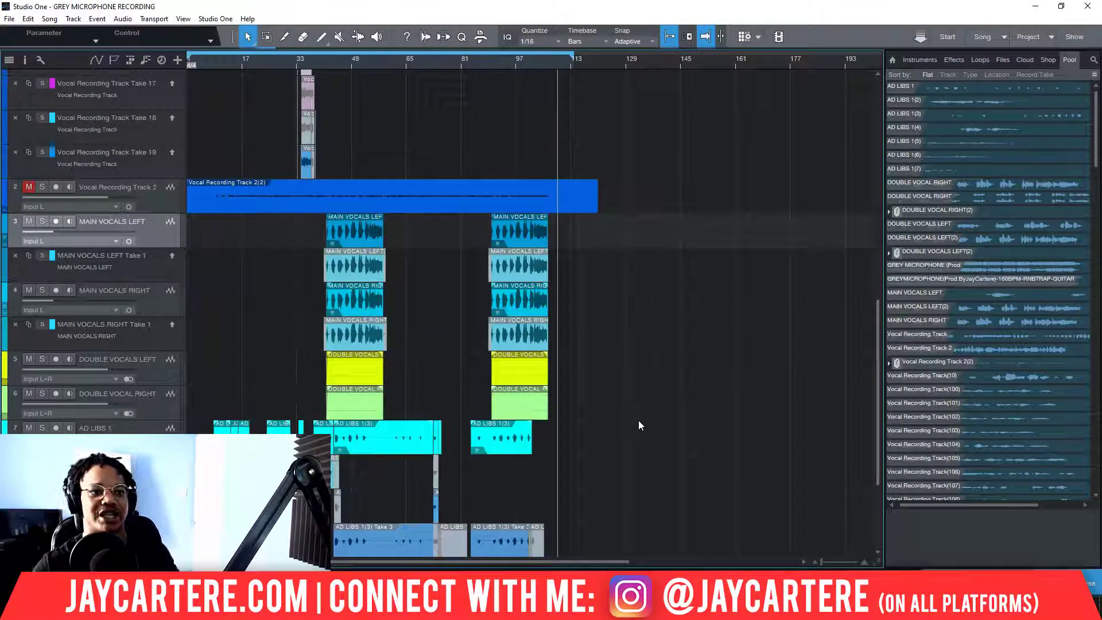
- Switch to the Studio One page in Google Chrome and read the PreSonus Sphere membership section
mouse_move(464, 609)
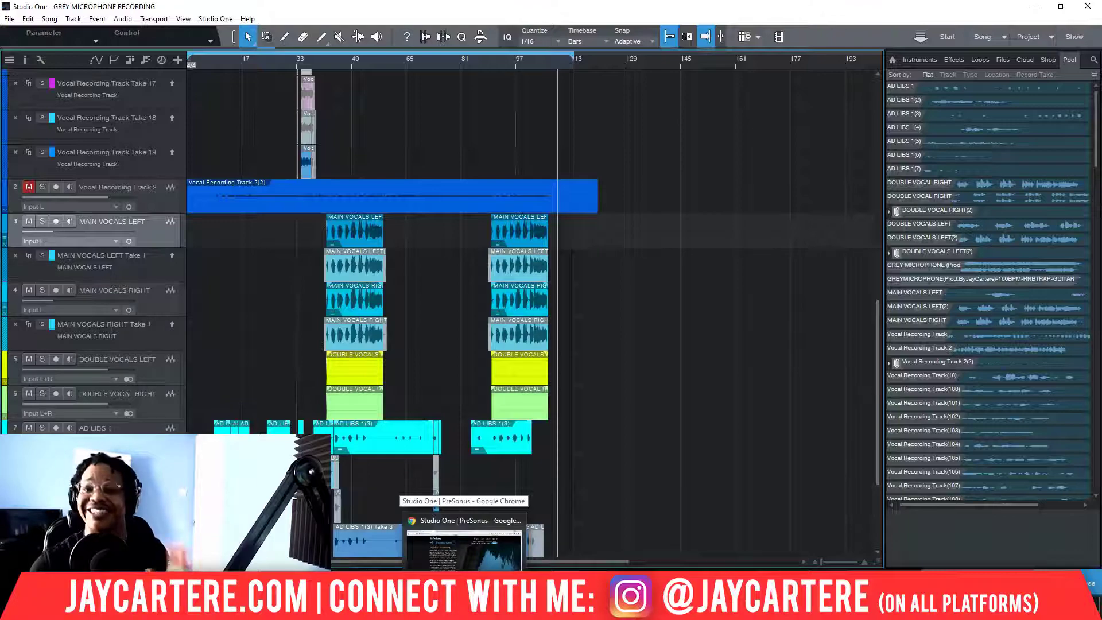
click(464, 546)
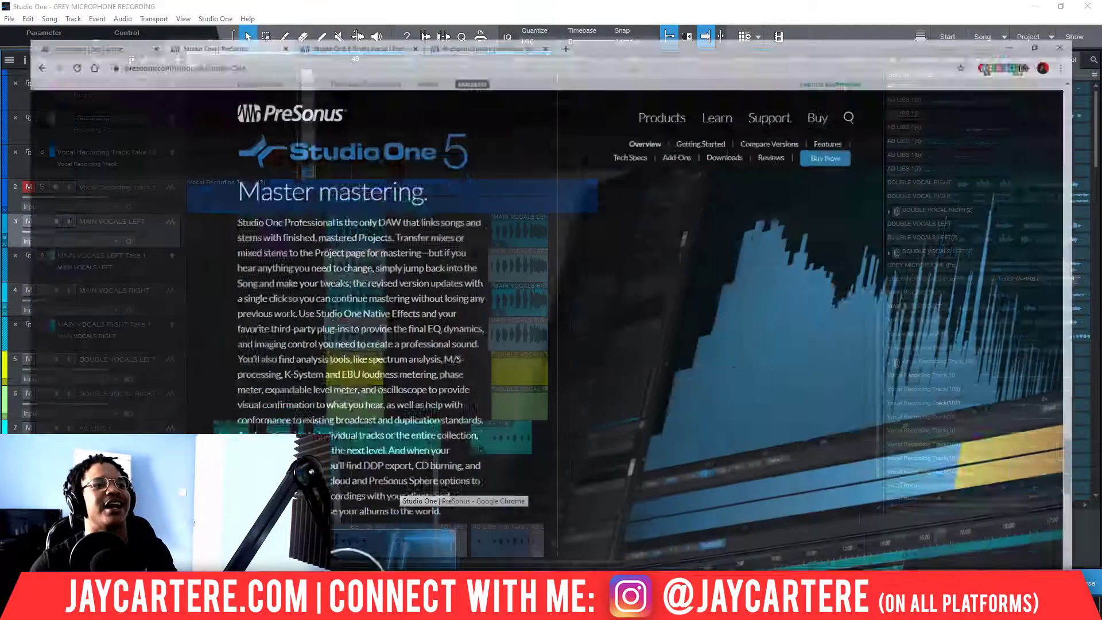
scroll(718, 437, down, 8)
scroll(717, 437, up, 3)
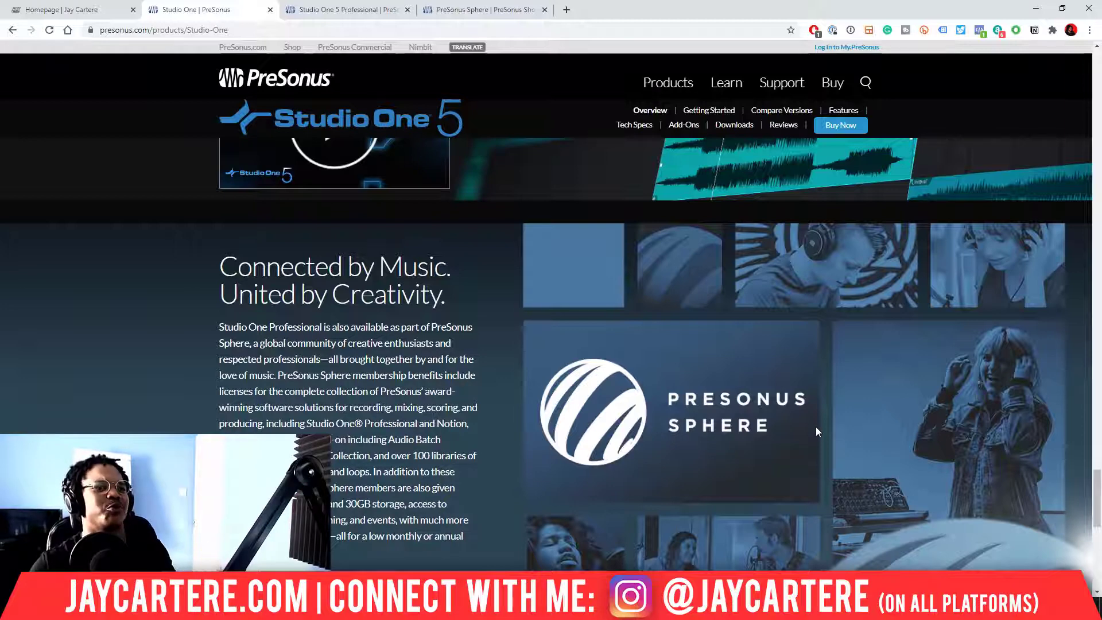
scroll(815, 425, down, 7)
scroll(748, 372, up, 5)
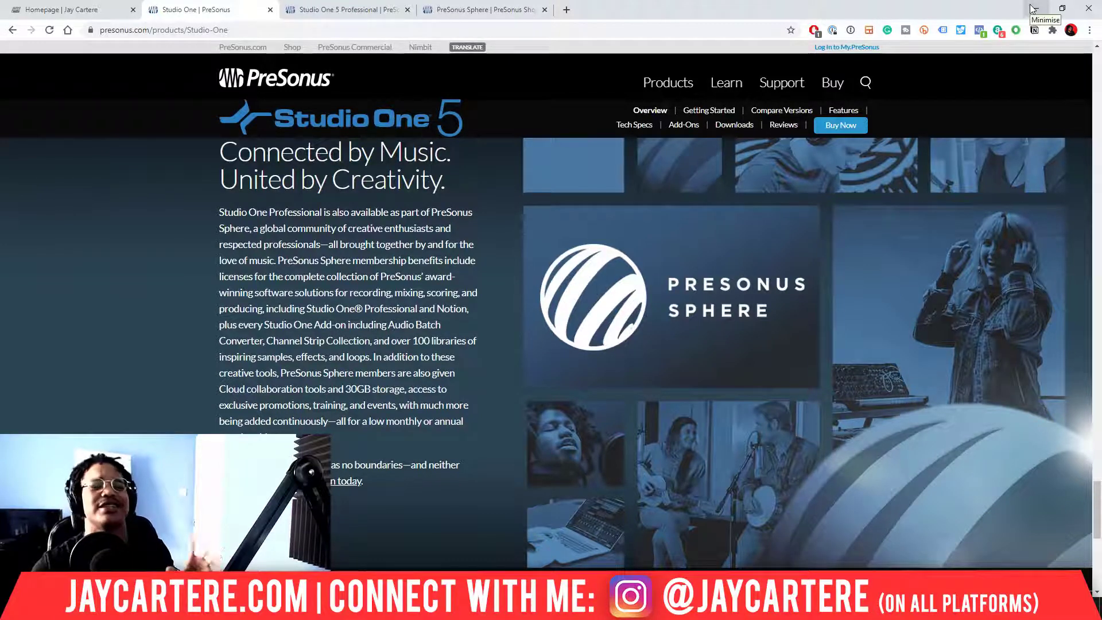
scroll(660, 327, up, 1)
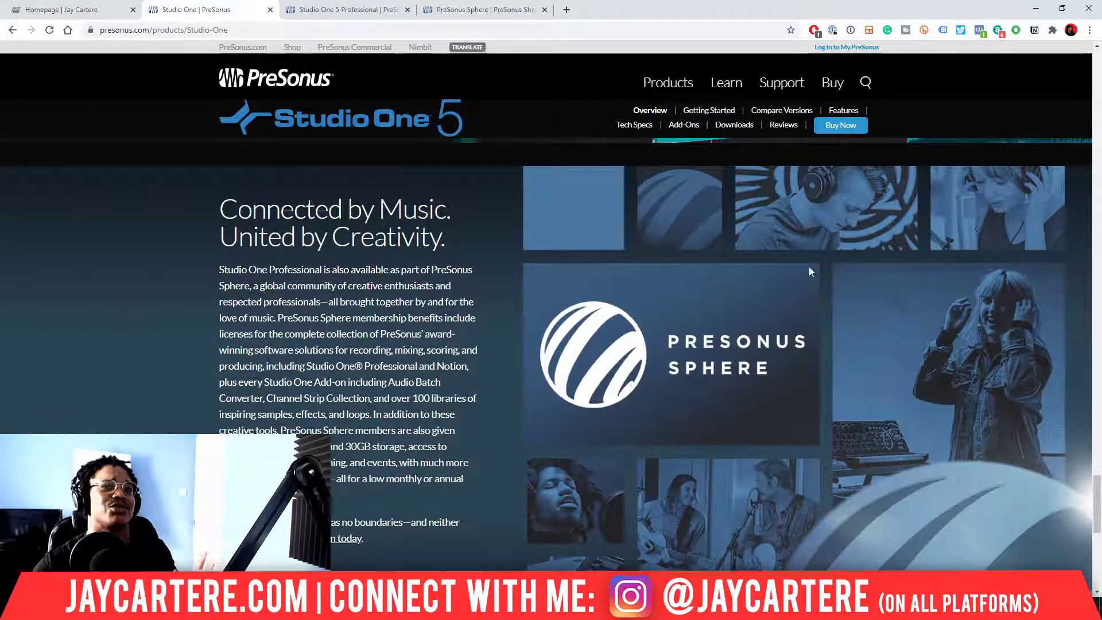
- Switch back to the GREY MICROPHONE RECORDING song in Studio One and look over its vocal and ad-lib tracks along the timeline
click(1033, 8)
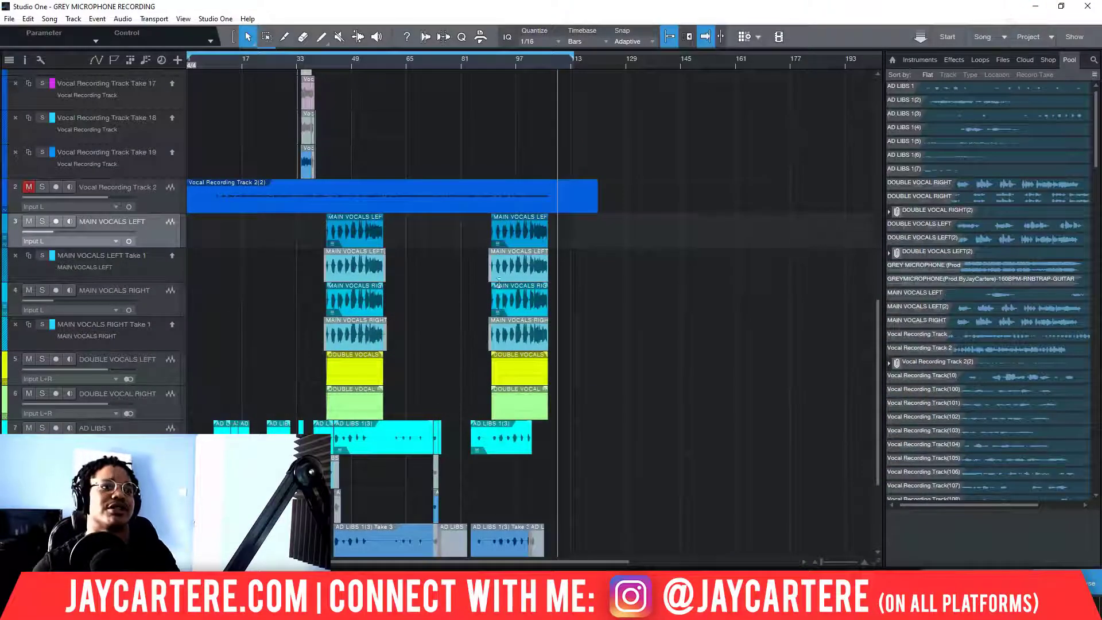
click(291, 62)
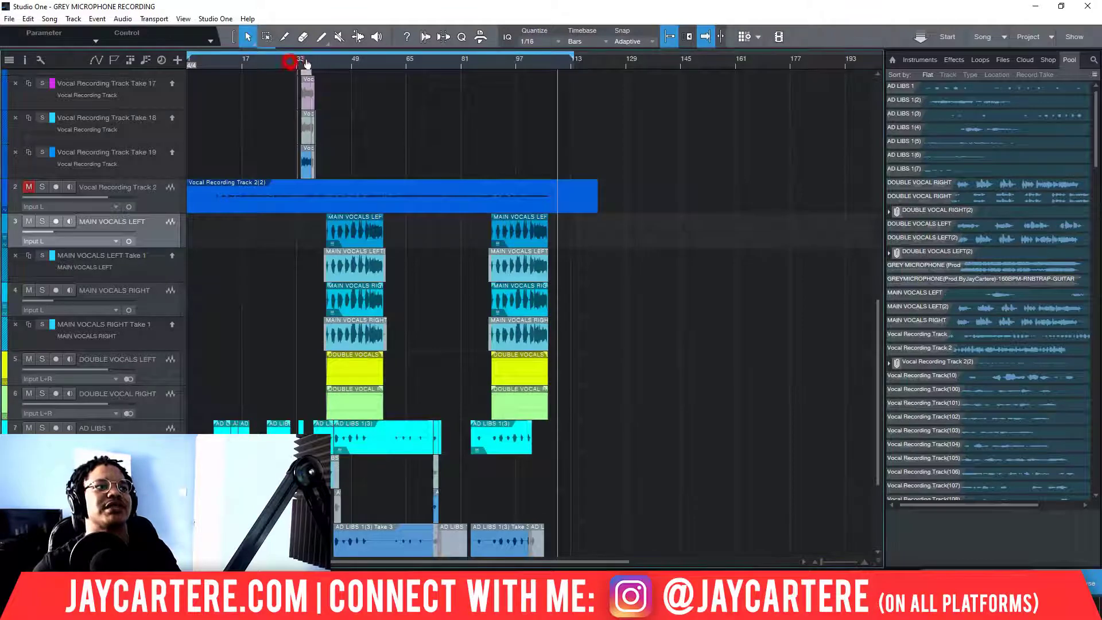
right_click(251, 65)
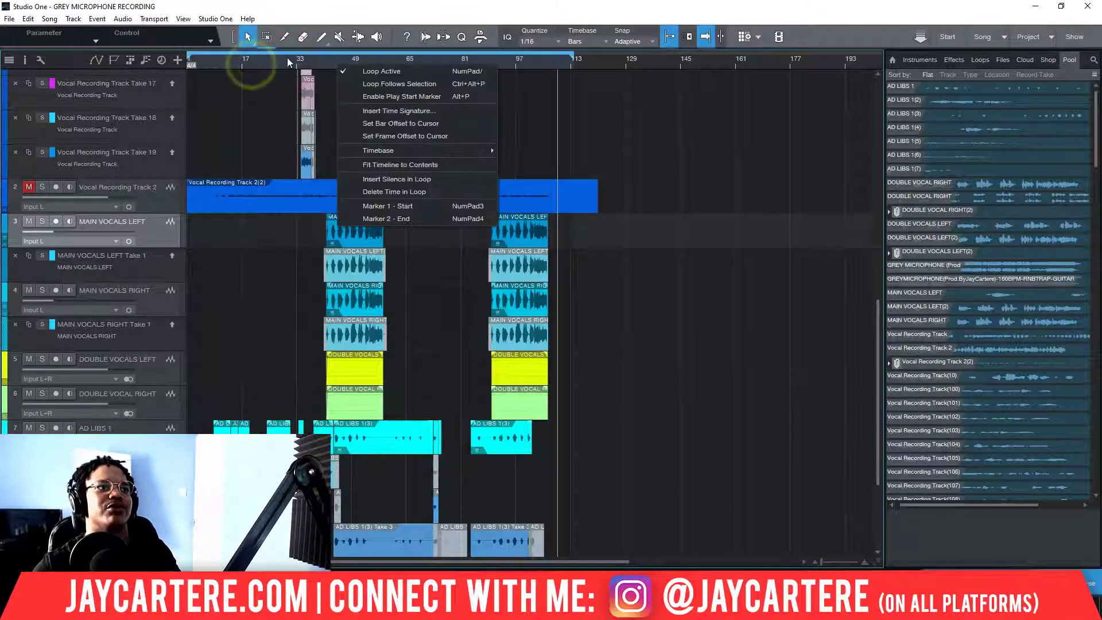
click(252, 108)
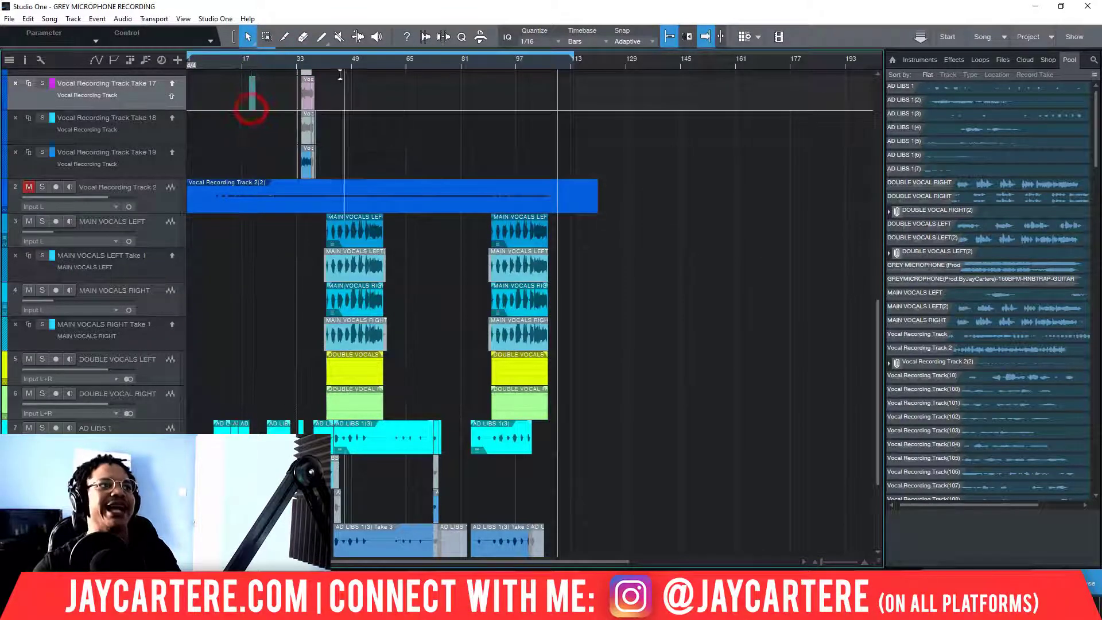
scroll(336, 58, up, 5)
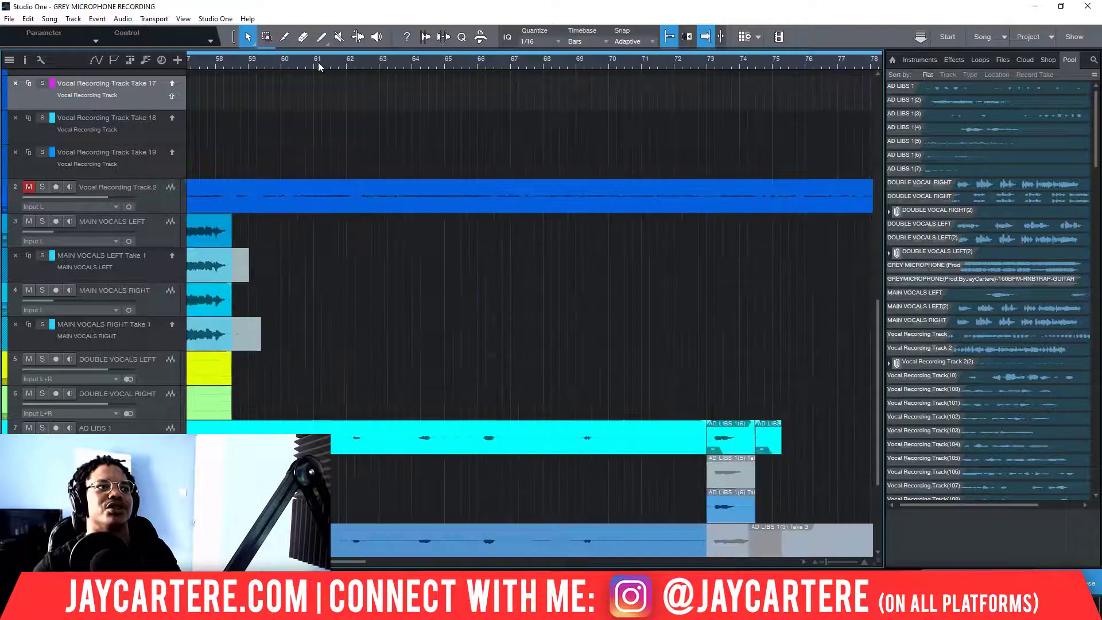
drag(318, 62, 735, 73)
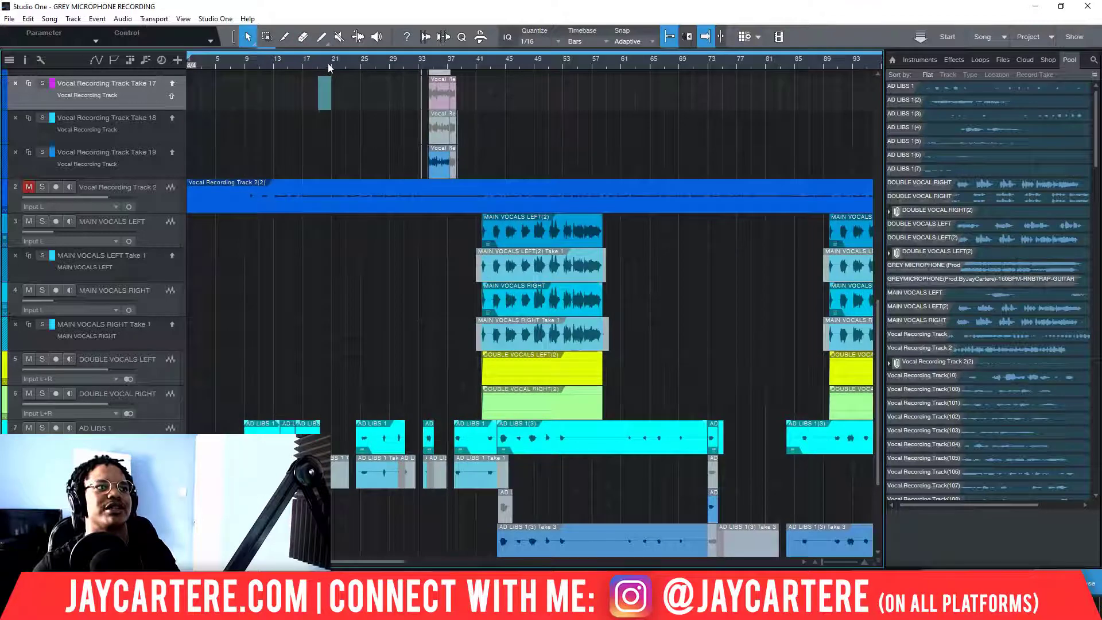
scroll(330, 64, down, 10)
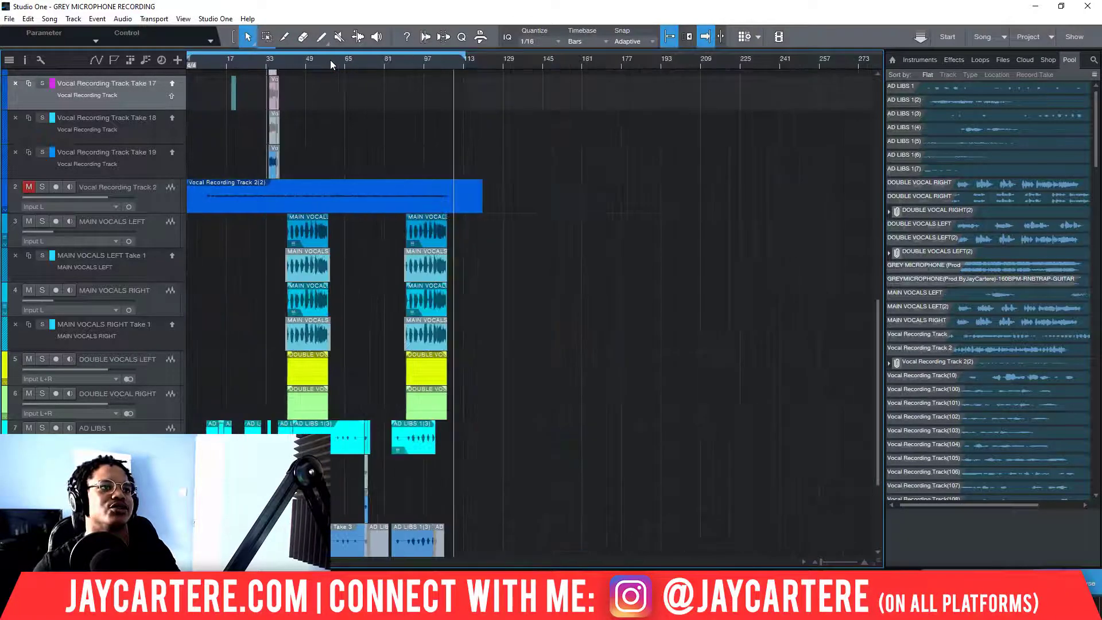
click(288, 60)
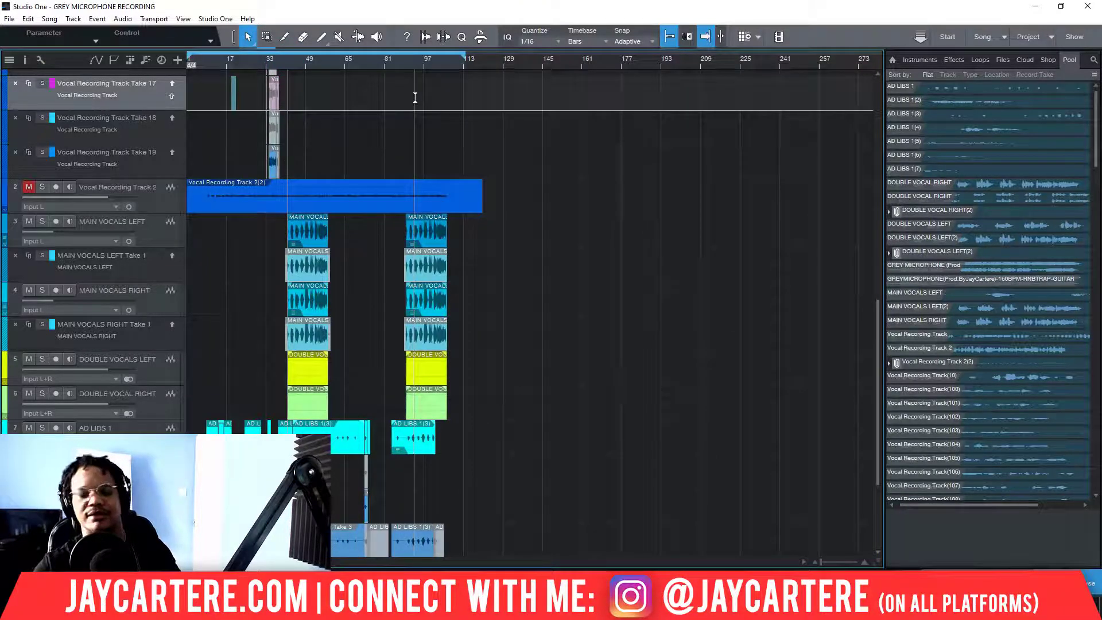
key(Home)
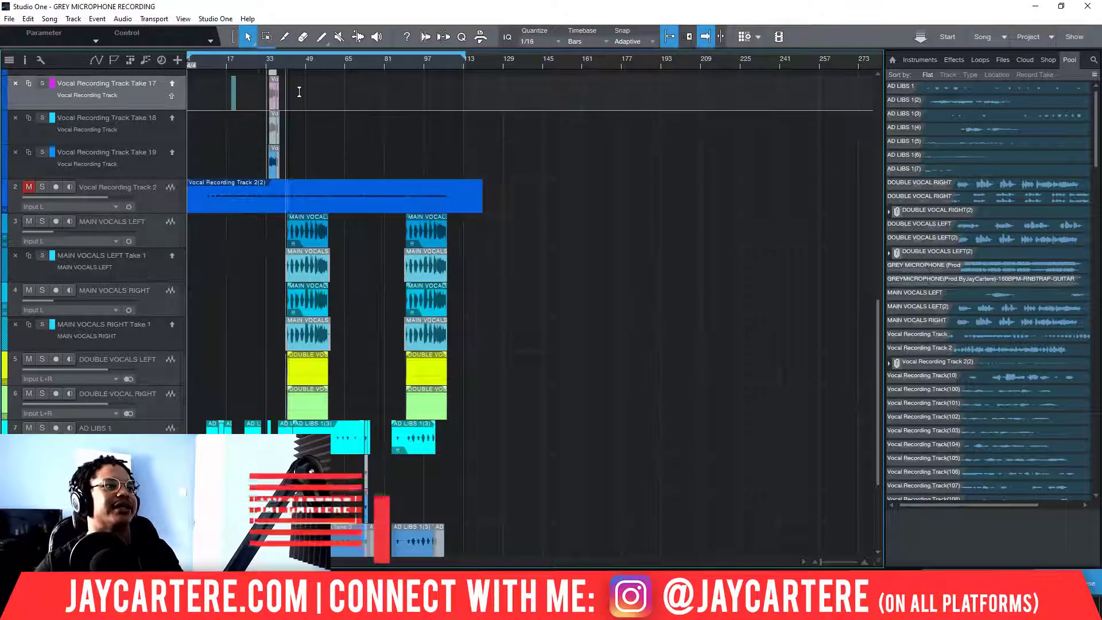
- Examine the stacked takes of the first Vocal Recording Track, both as an overview and close up around bars 13 to 18
scroll(267, 63, up, 5)
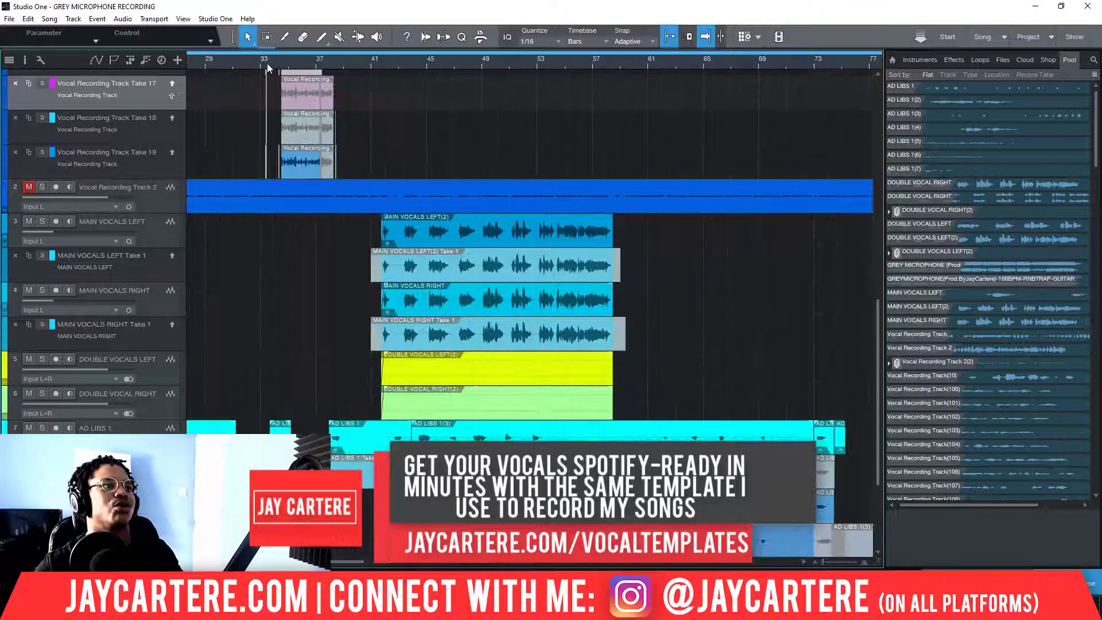
scroll(267, 63, up, 2)
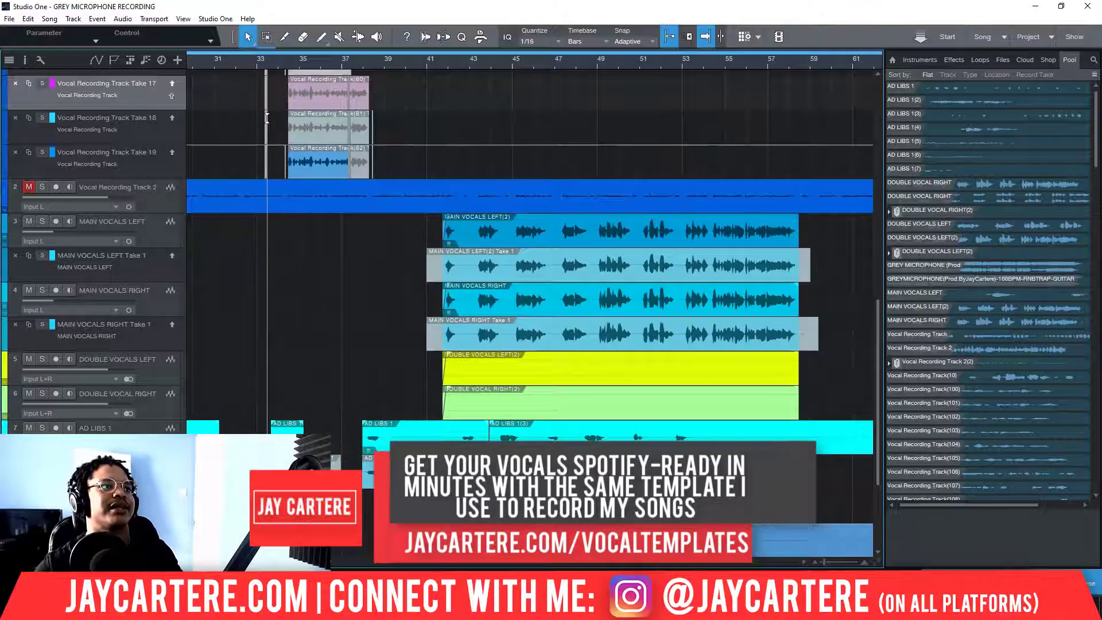
scroll(267, 118, up, 5)
scroll(402, 229, down, 3)
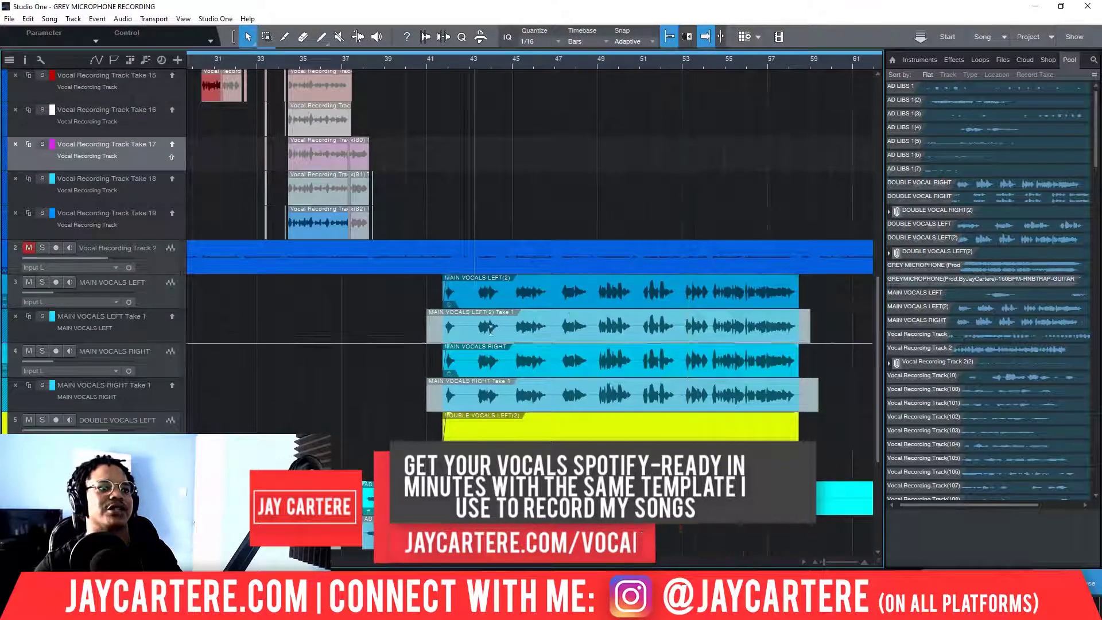
scroll(250, 268, up, 10)
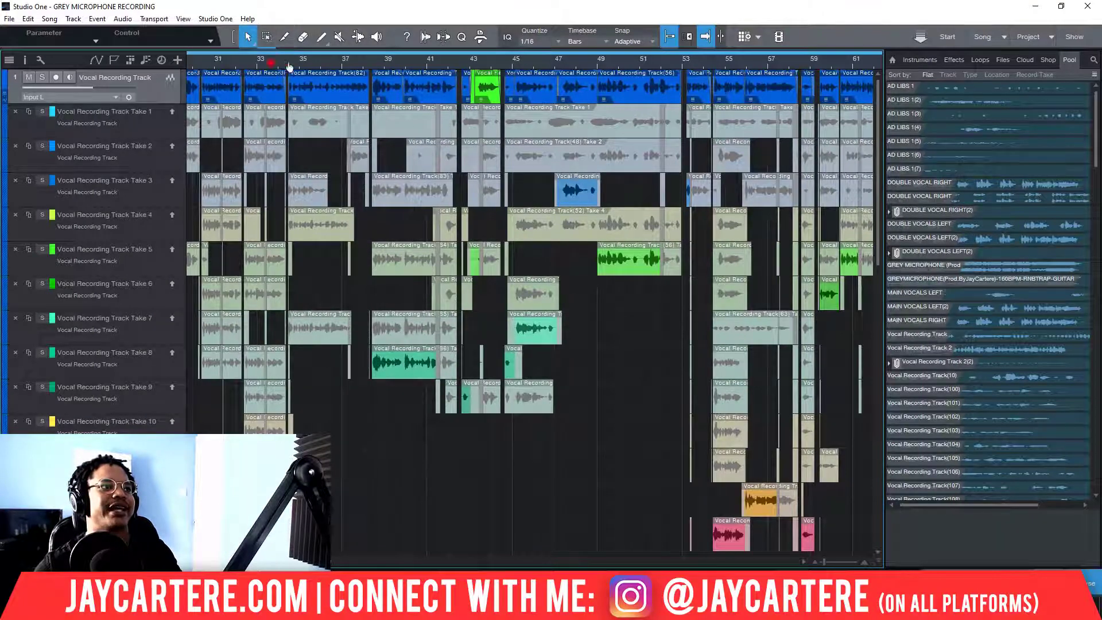
key(e)
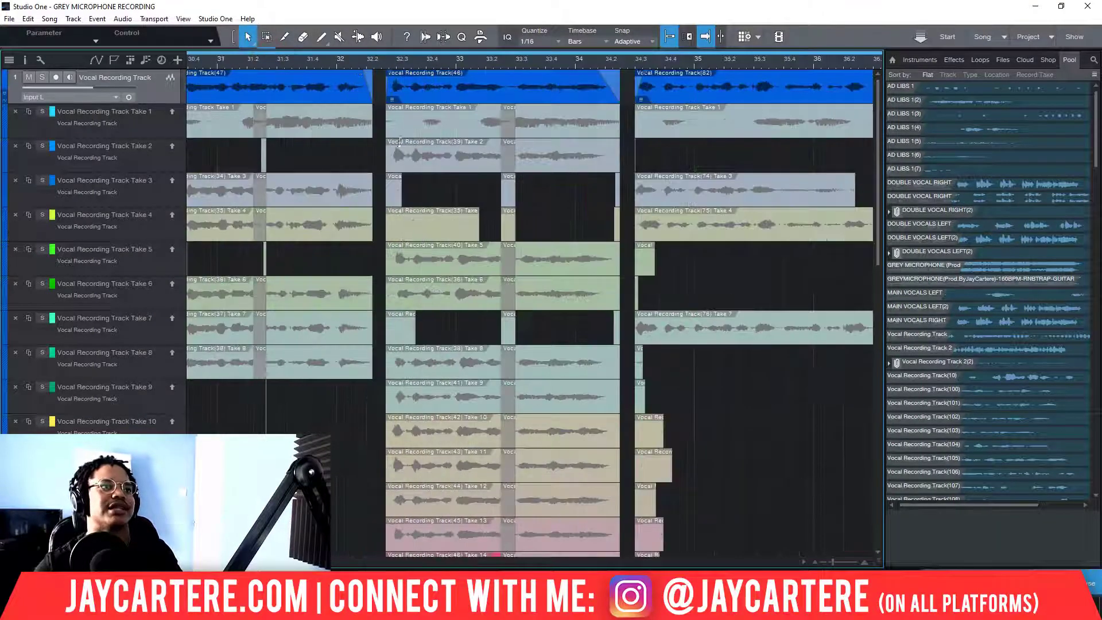
key(w)
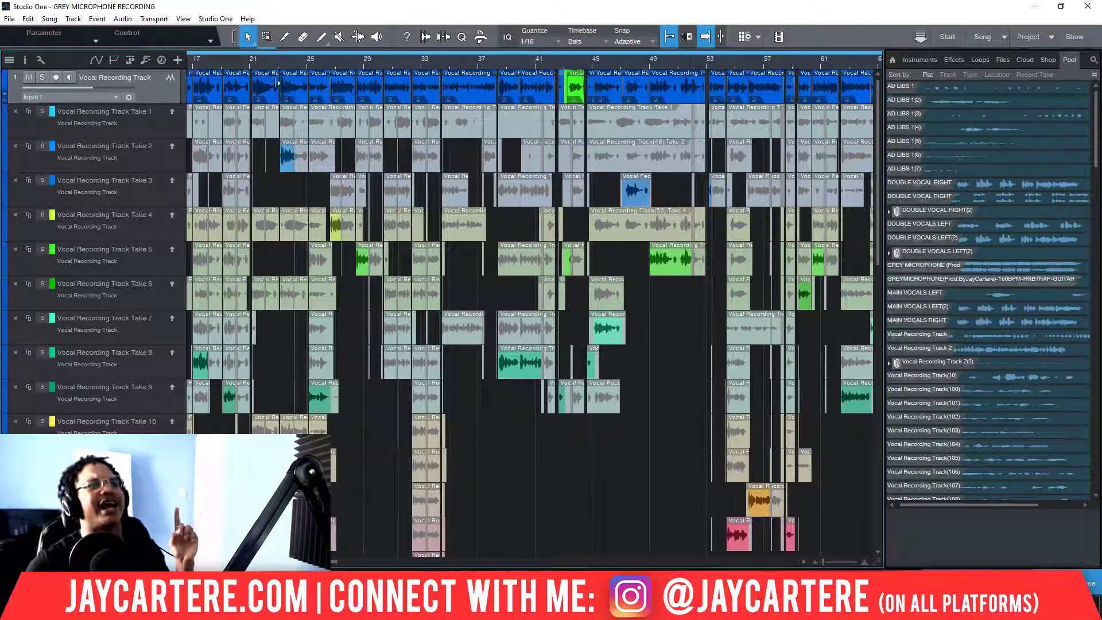
drag(333, 62, 358, 48)
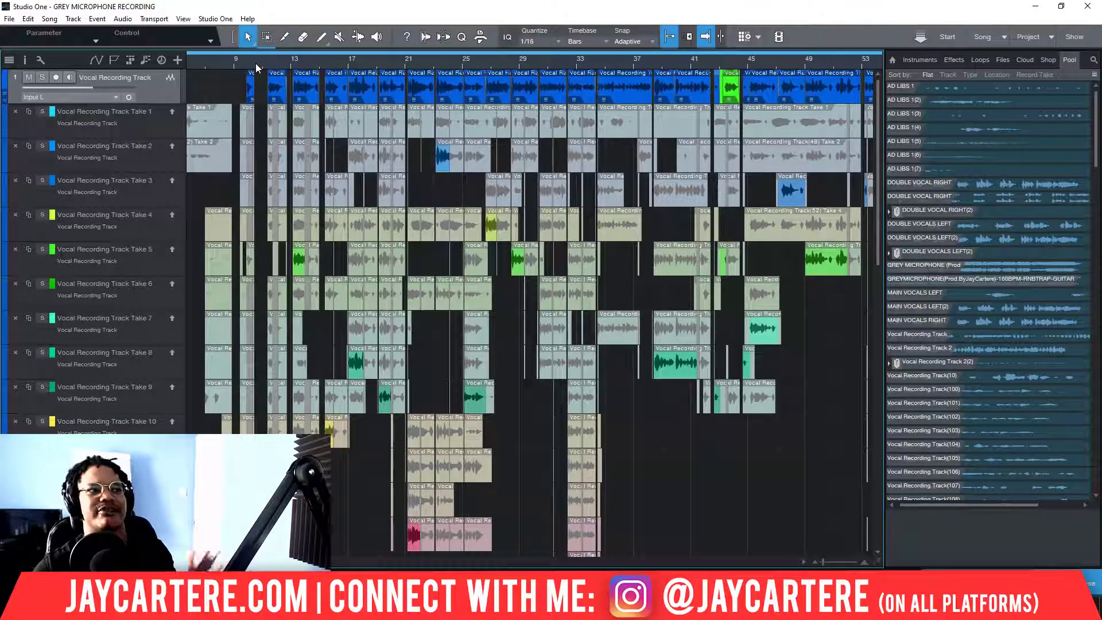
drag(256, 63, 360, 77)
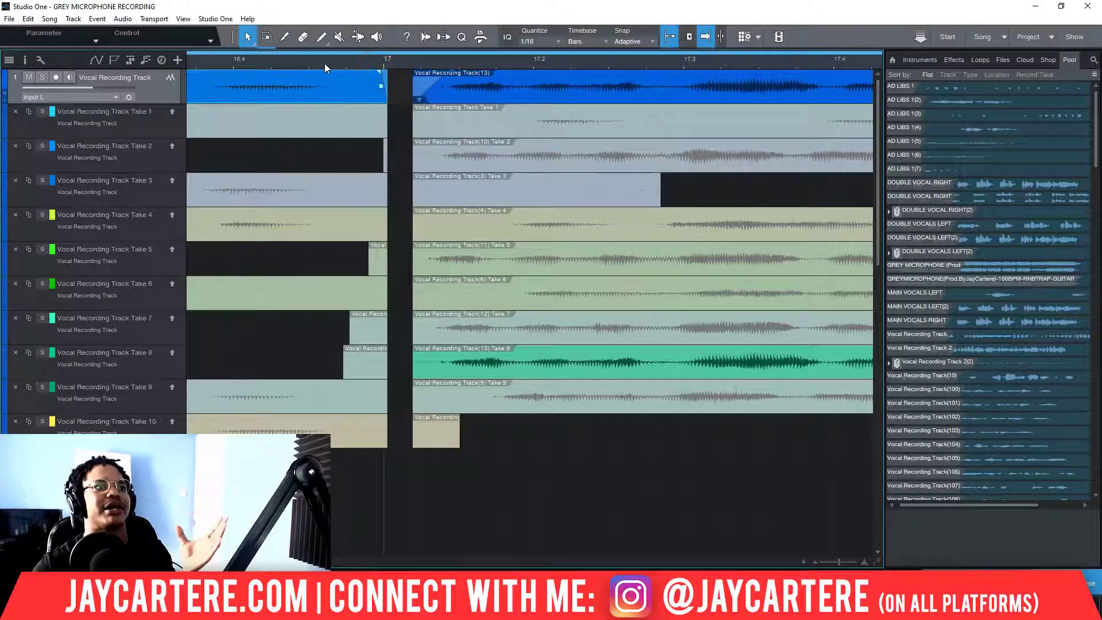
key(w)
drag(316, 60, 468, 64)
click(469, 62)
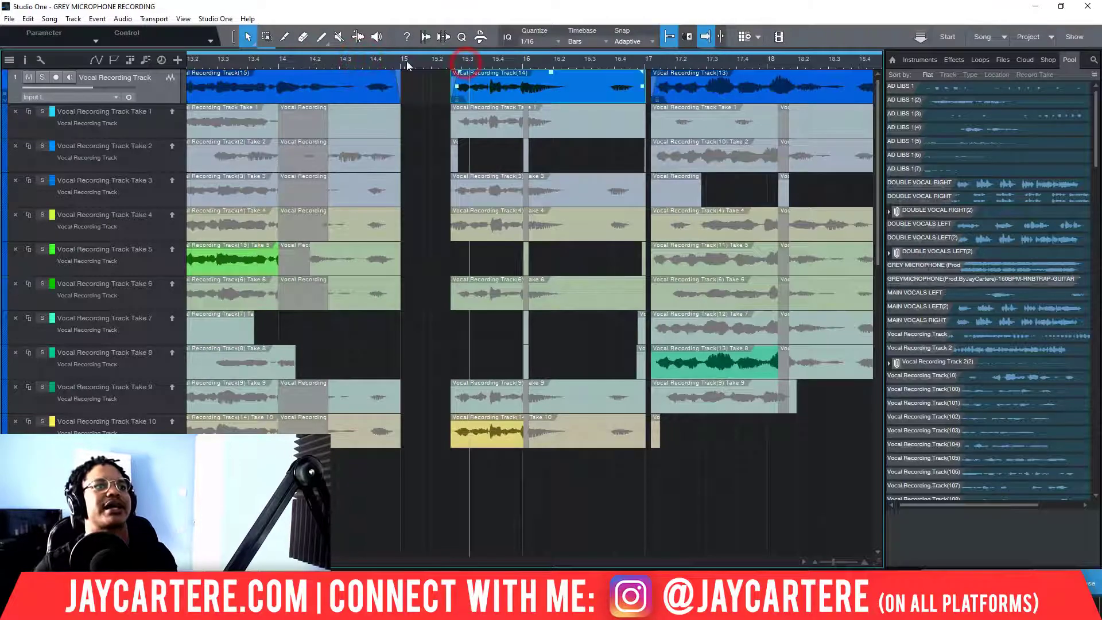
- Play the song from about bar 13 to hear the comped vocals and stop the playback
key(w)
key(w)
key(e)
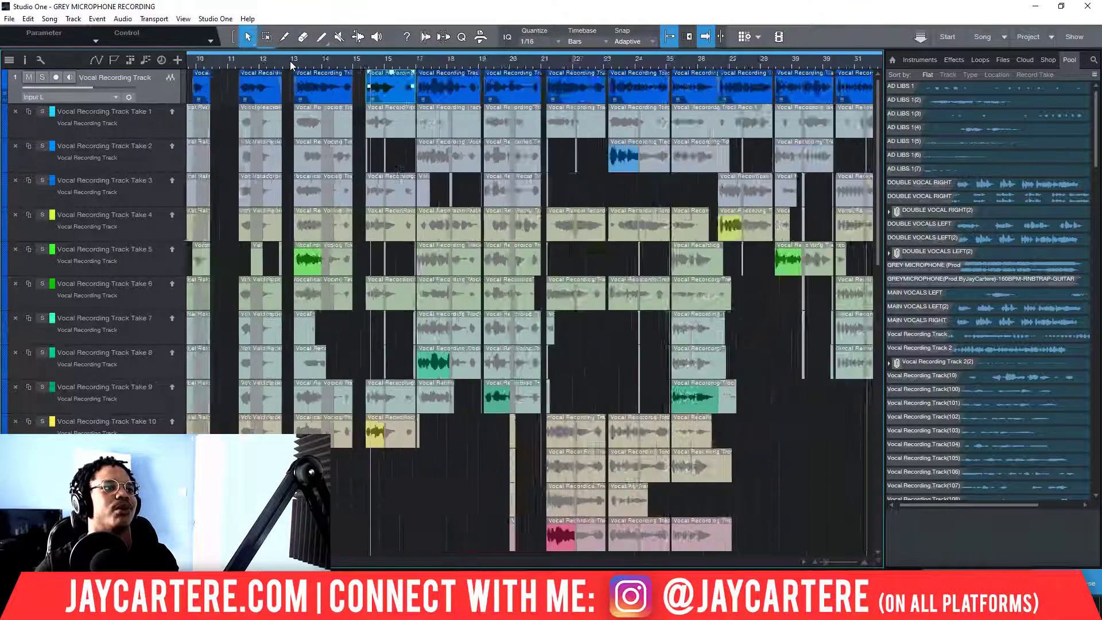
drag(285, 65, 440, 70)
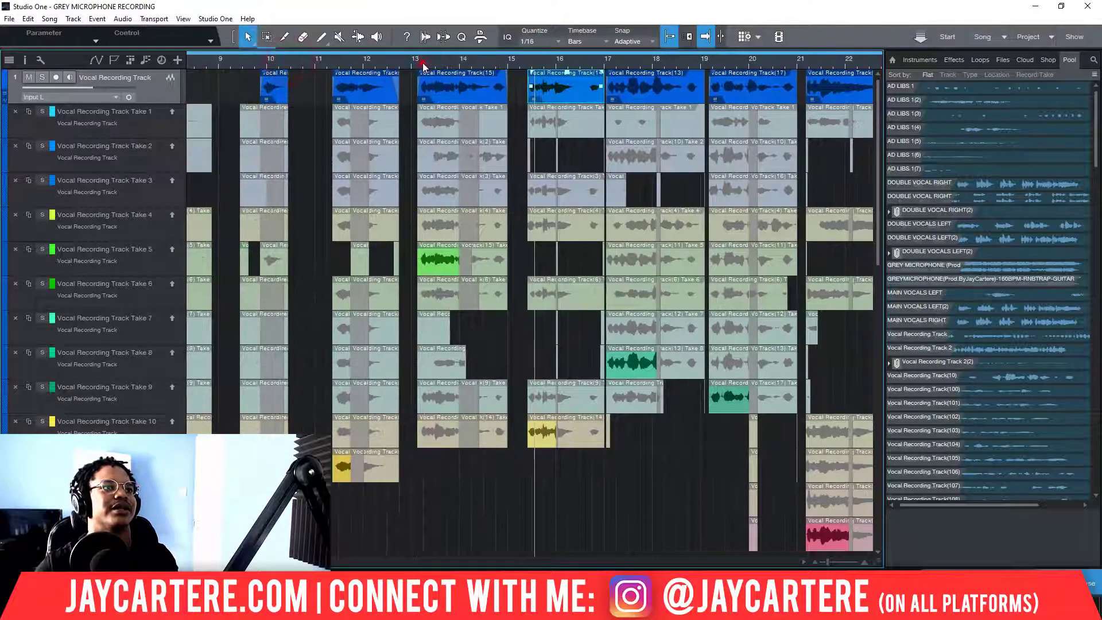
click(423, 63)
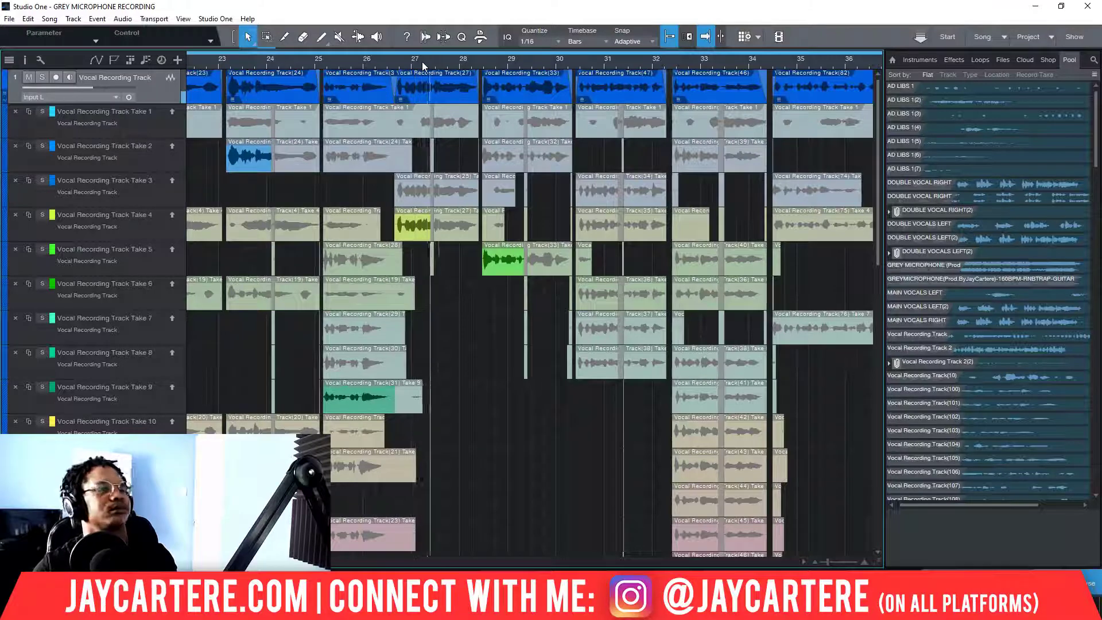
key(space)
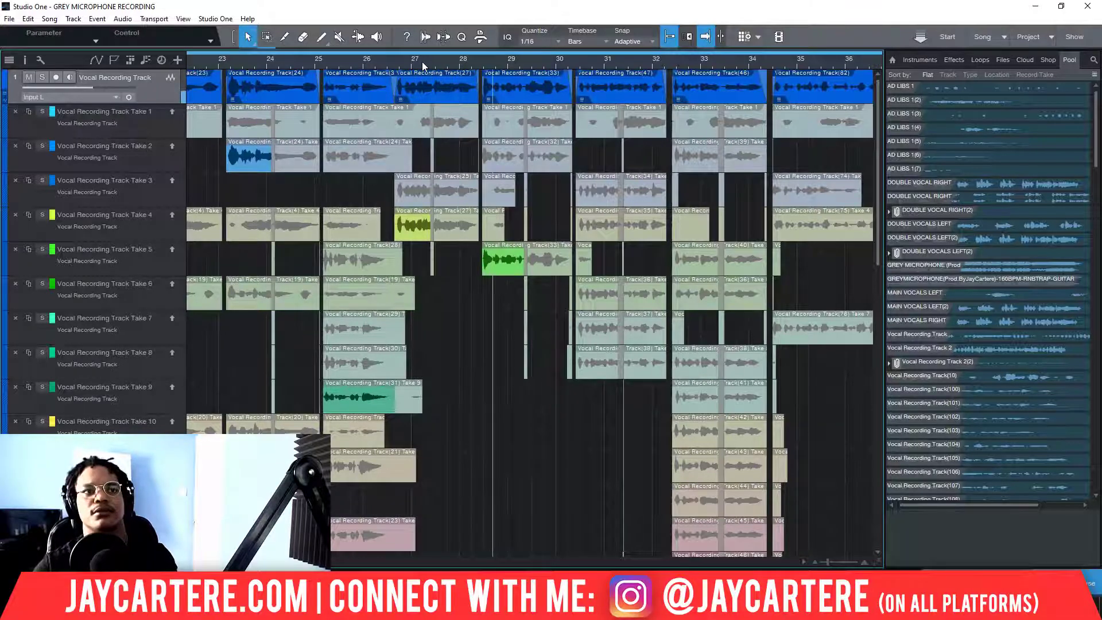
- Inspect how the selected sections of the different takes make up the Vocal Recording Track across the whole song
scroll(406, 61, down, 5)
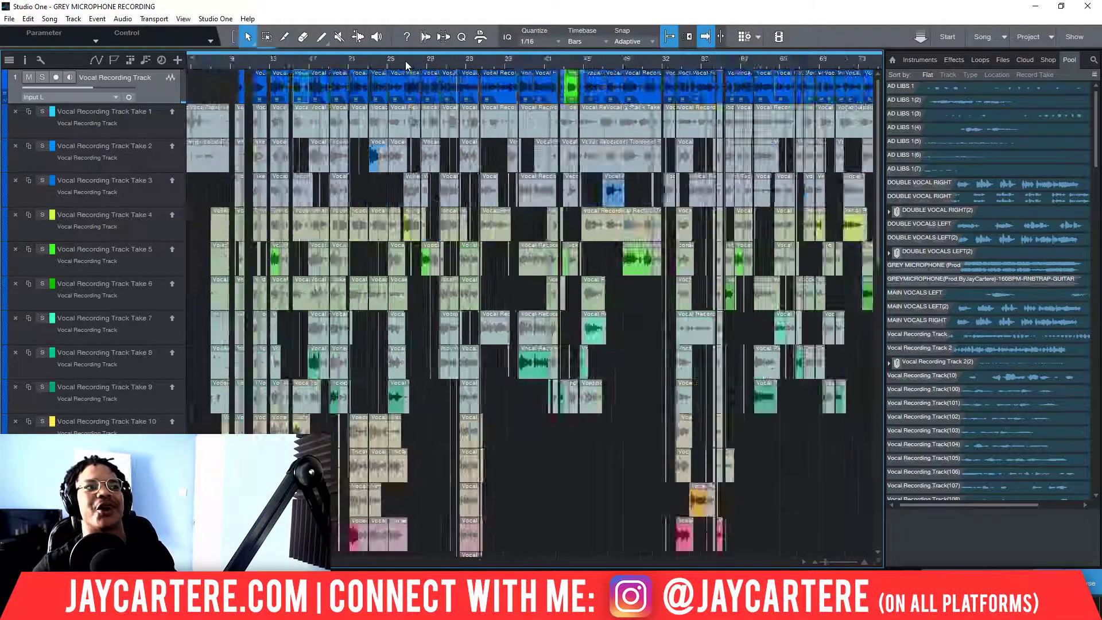
scroll(636, 66, up, 2)
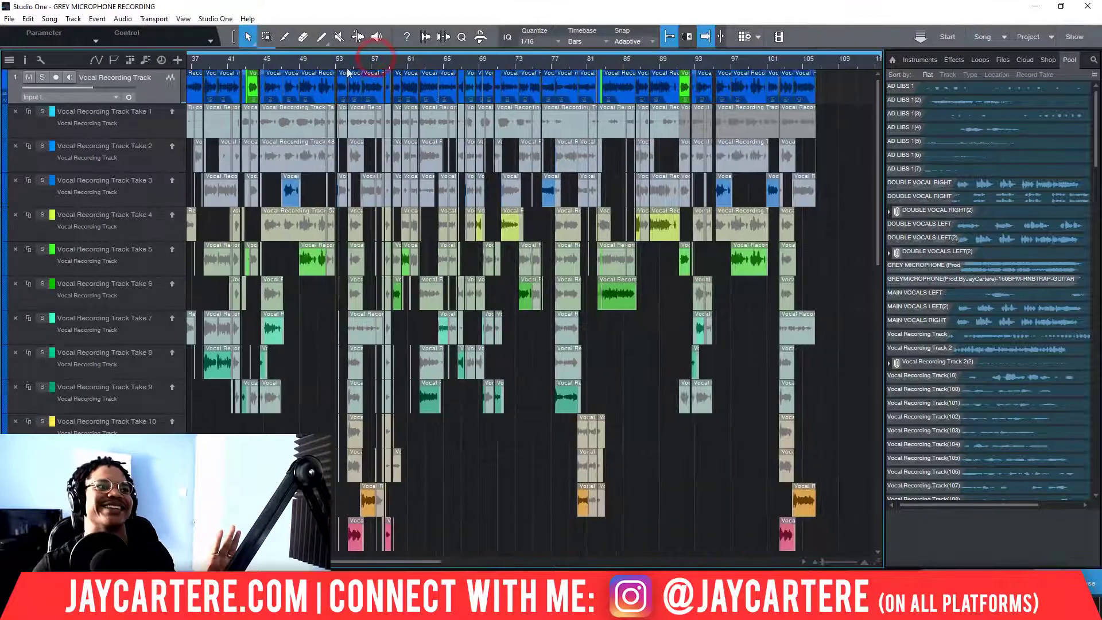
scroll(385, 61, up, 2)
scroll(386, 61, down, 2)
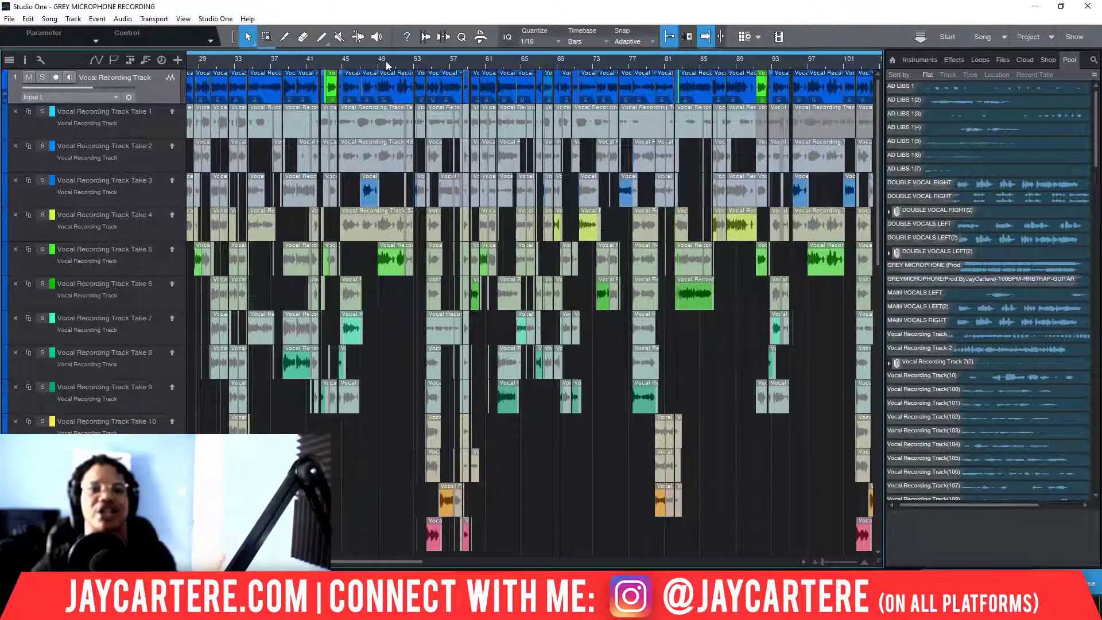
drag(386, 60, 474, 61)
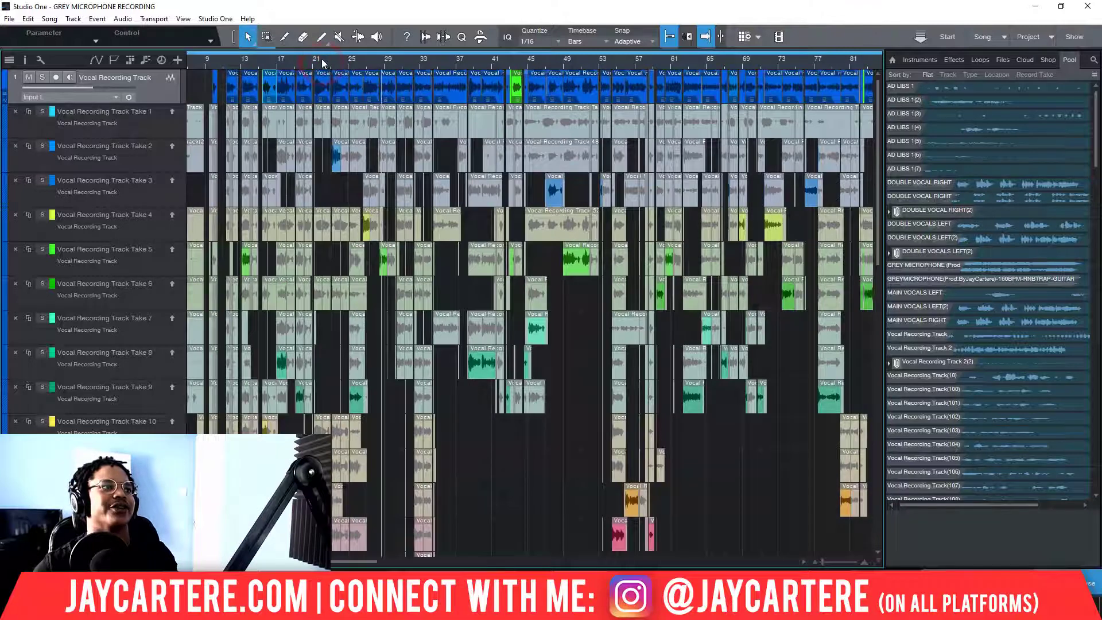
drag(304, 64, 329, 64)
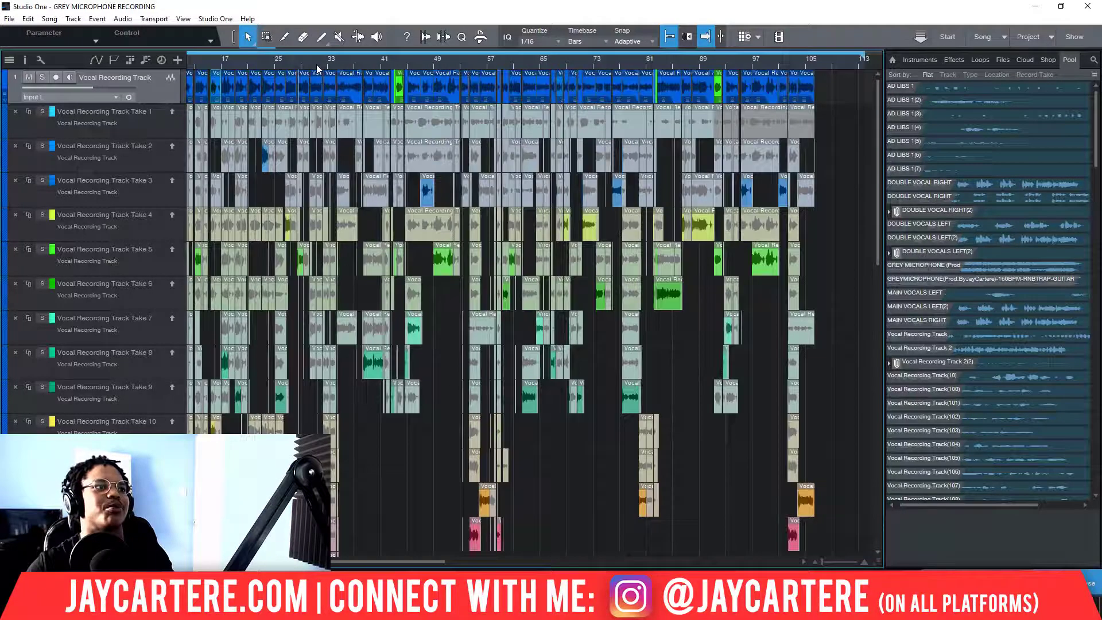
drag(316, 65, 317, 57)
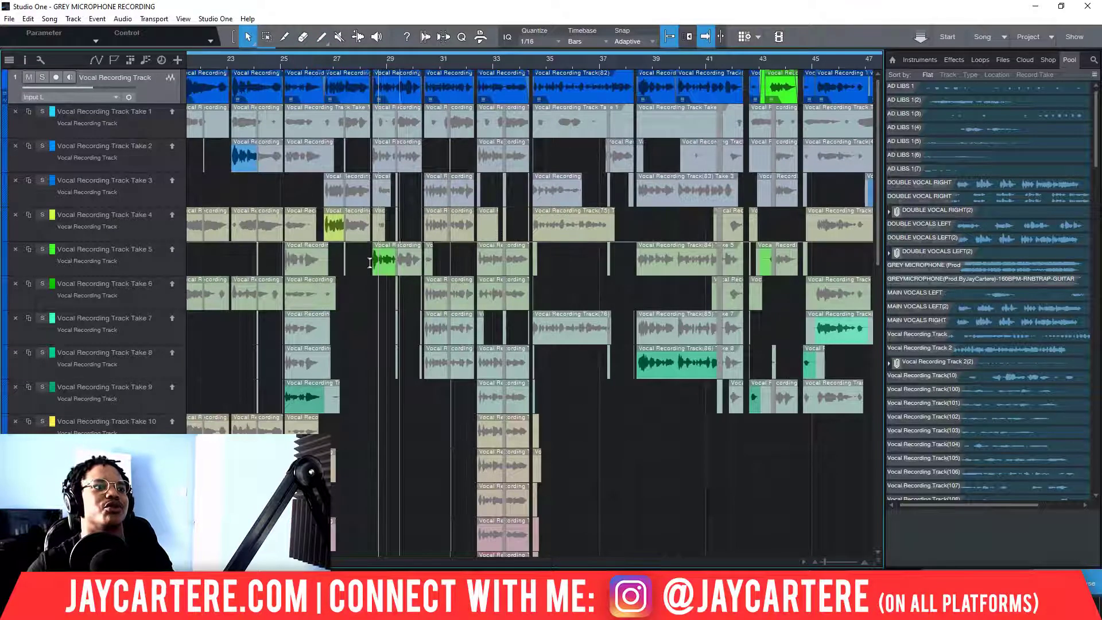
drag(378, 60, 378, 67)
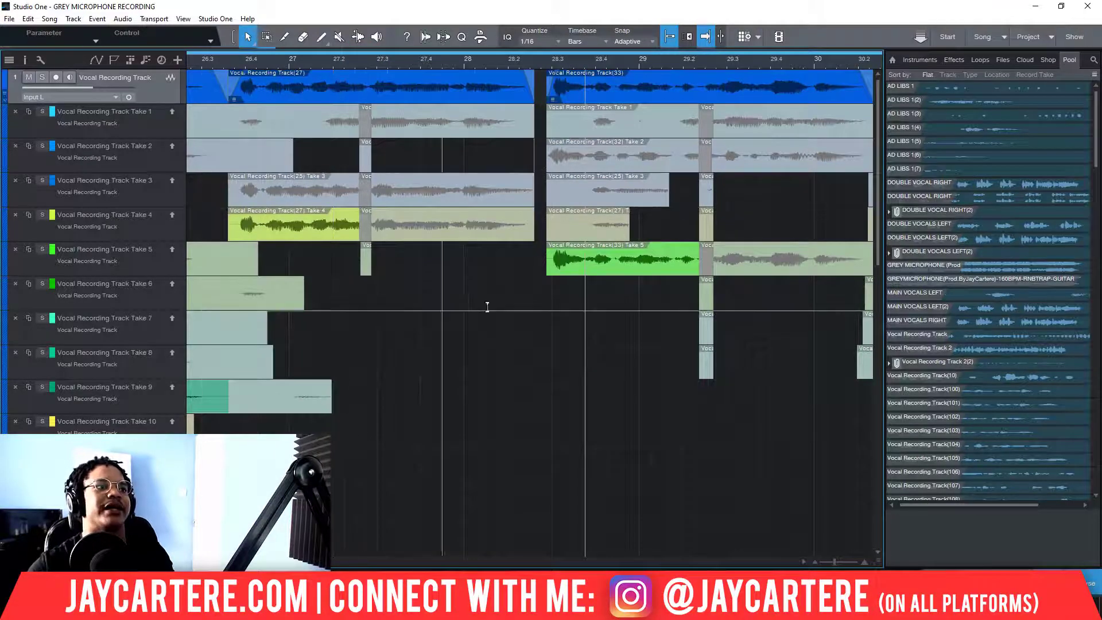
scroll(539, 67, down, 5)
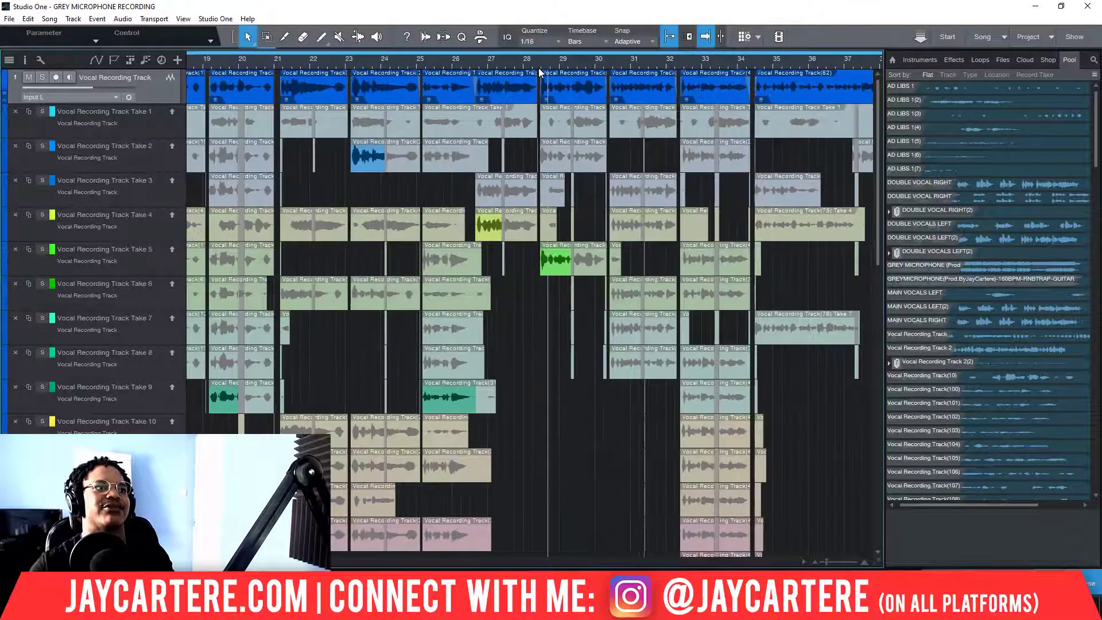
drag(553, 56, 586, 61)
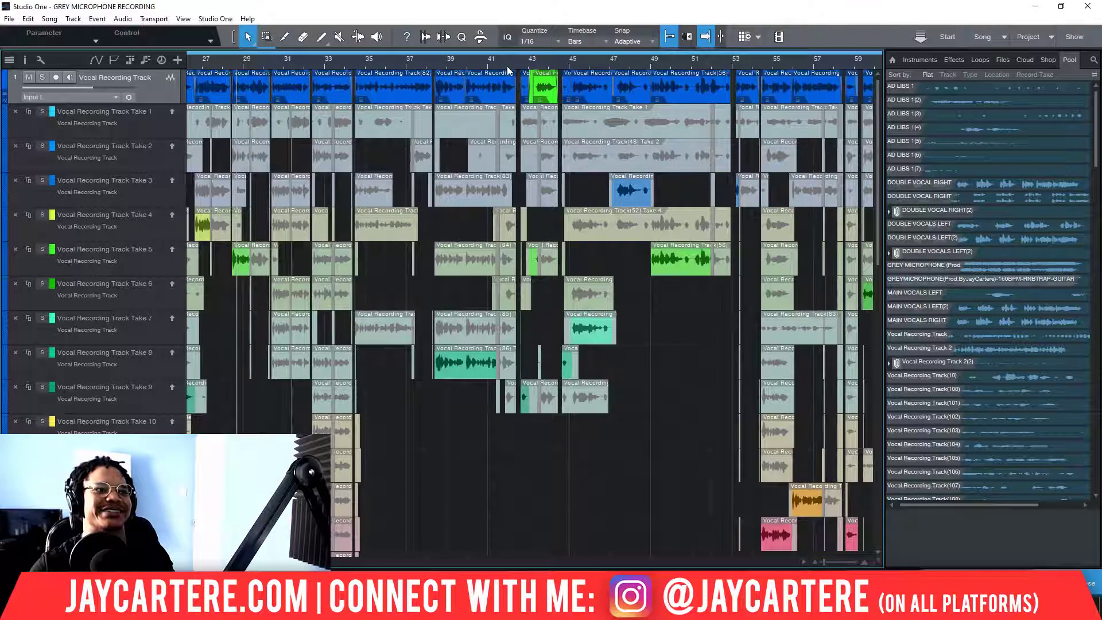
scroll(466, 60, up, 5)
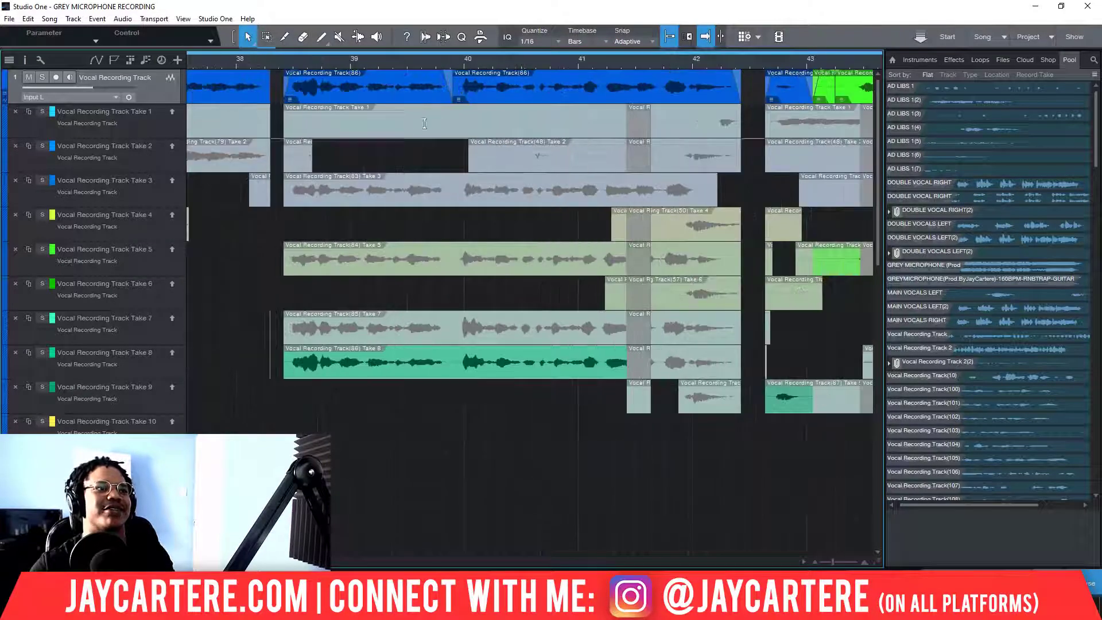
scroll(594, 56, down, 3)
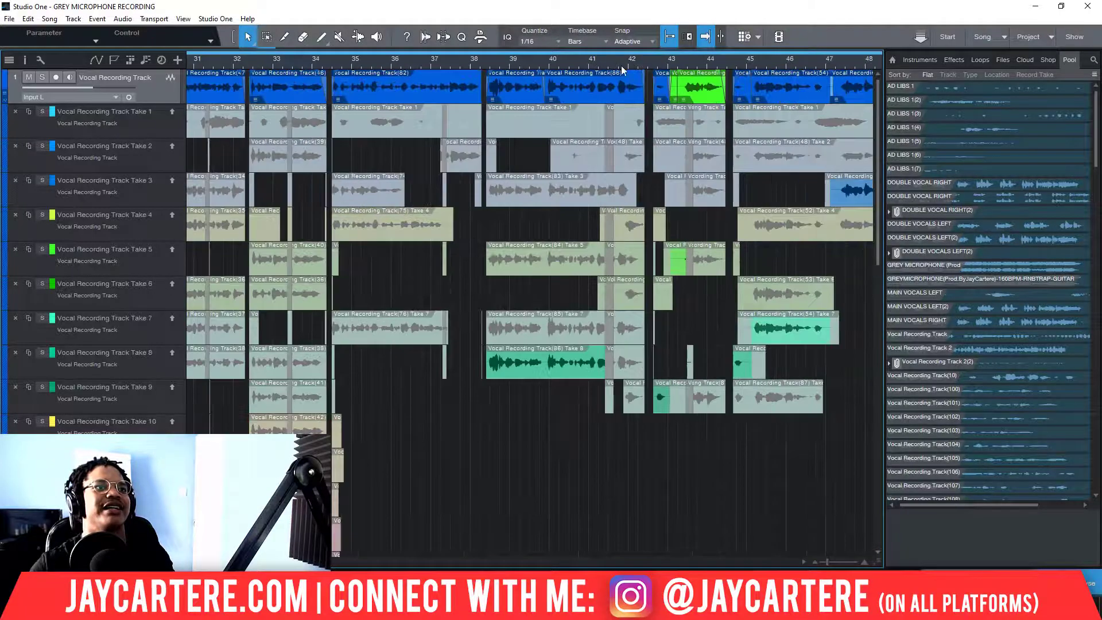
- Set the end of the song's loop range to about bar 113, beyond the last vocal takes
drag(620, 59, 683, 68)
drag(473, 60, 466, 64)
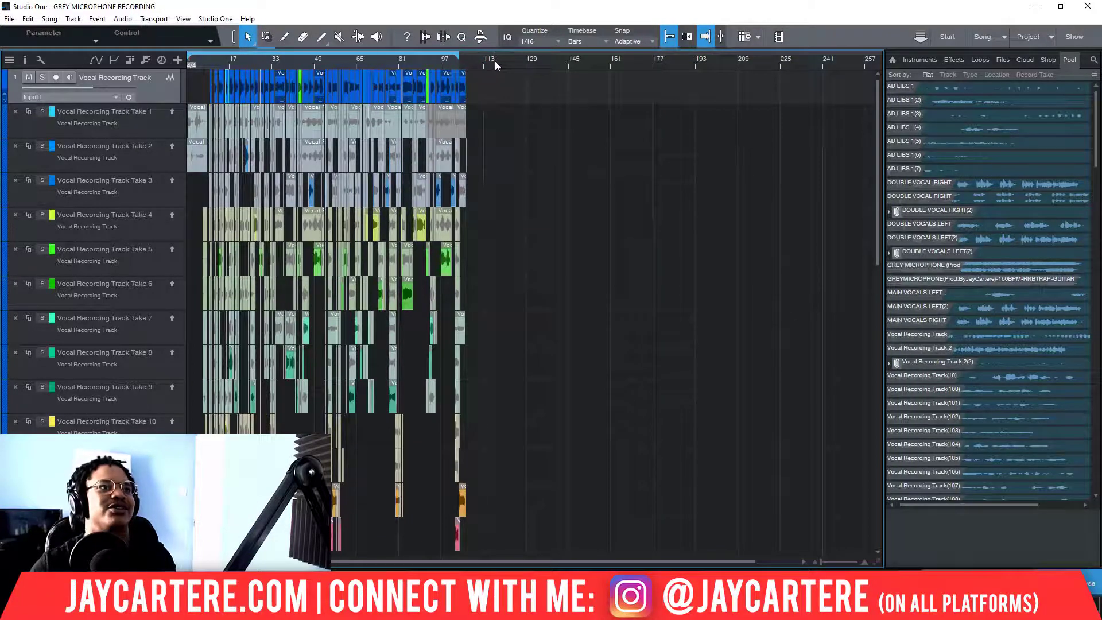
click(458, 56)
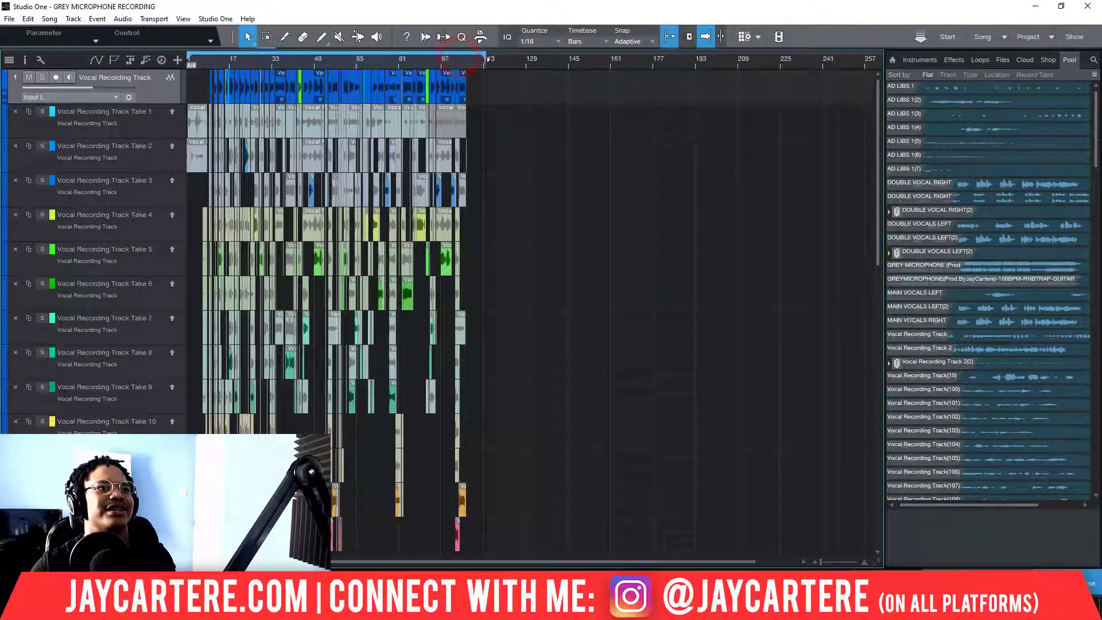
- Examine the tracks beneath the first vocal's takes: the main vocals, double vocals, ad-libs and guitar beat
scroll(489, 114, down, 10)
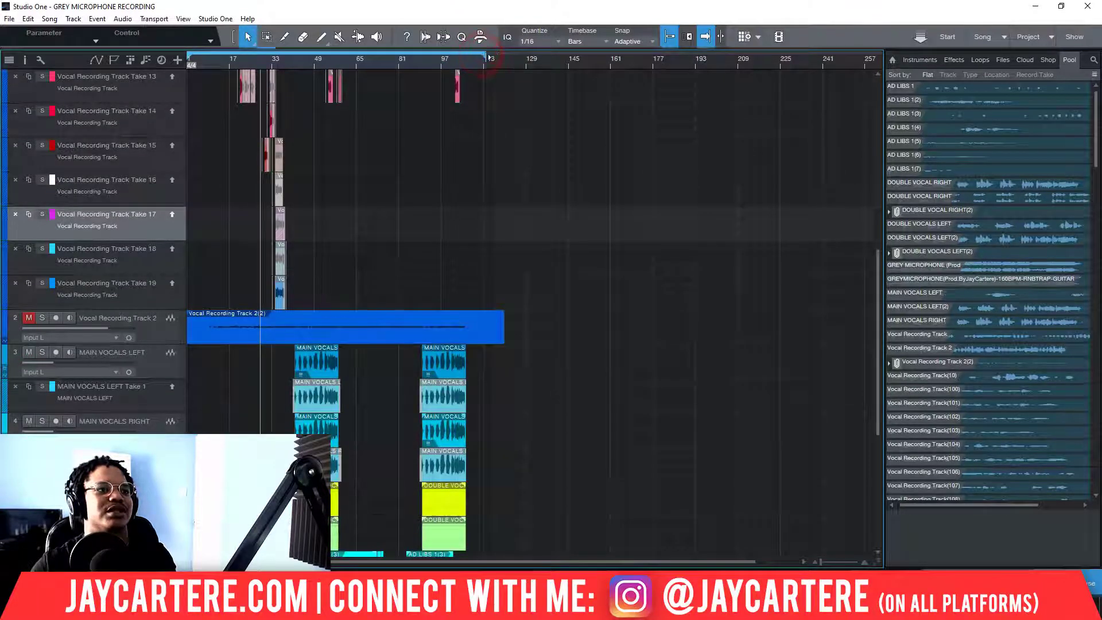
scroll(477, 62, down, 8)
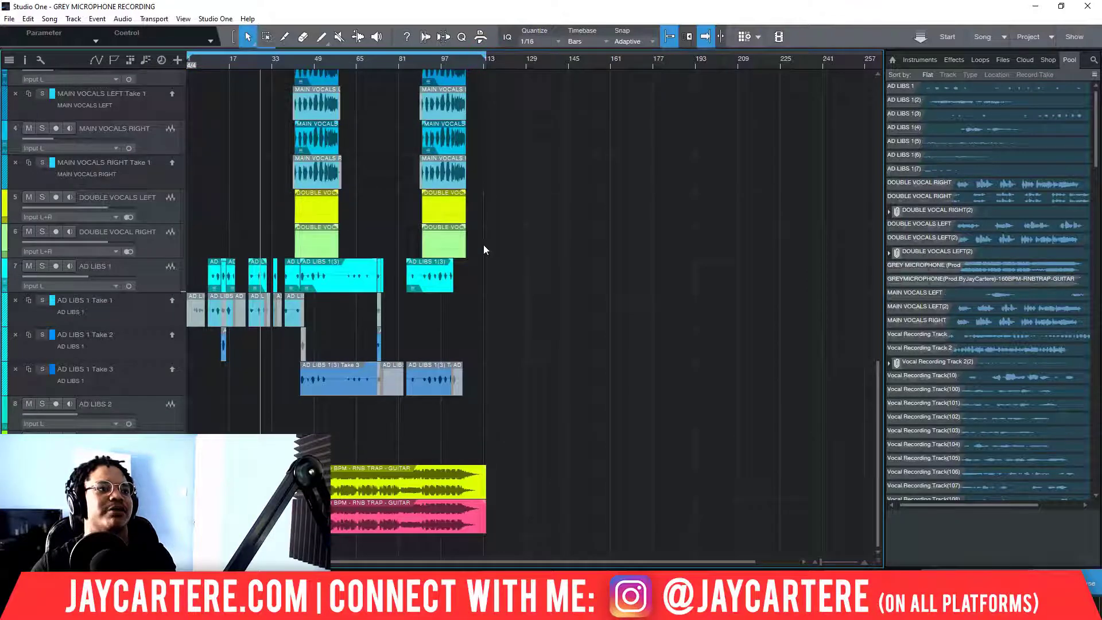
scroll(484, 245, up, 8)
scroll(497, 263, down, 5)
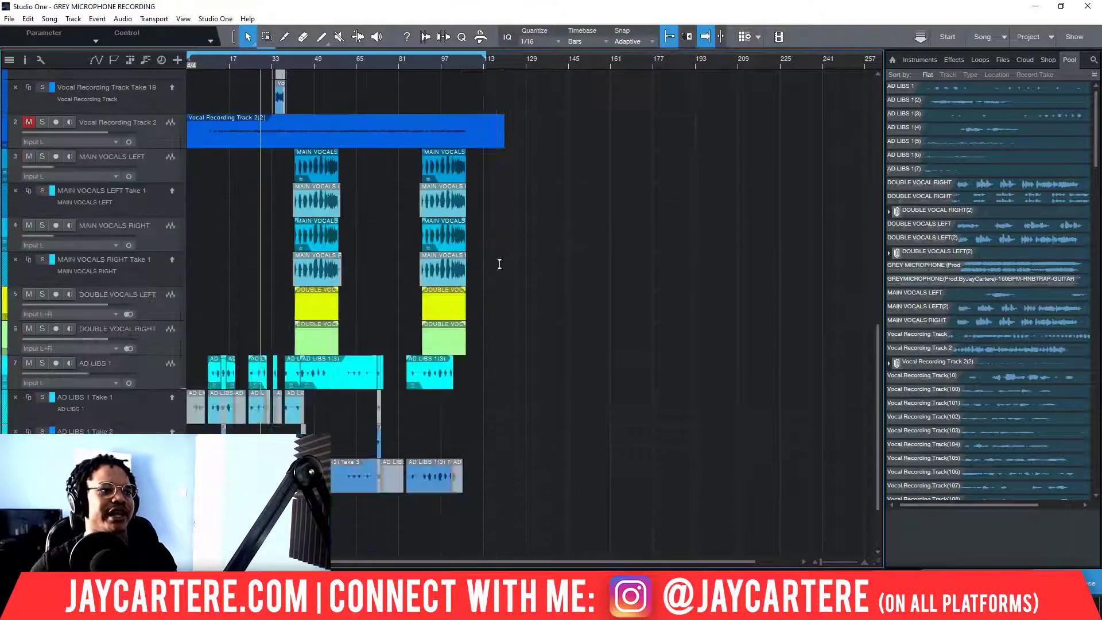
scroll(426, 60, up, 5)
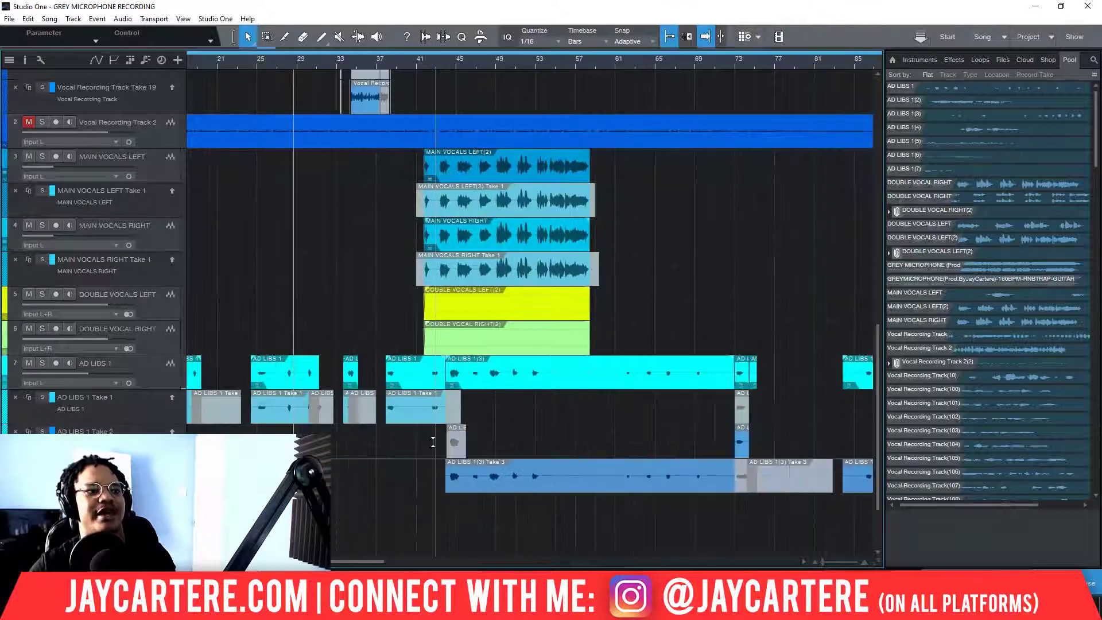
- Use Take 2 for the AD LIBS 1 phrase between about bars 44 and 46
scroll(442, 287, up, 2)
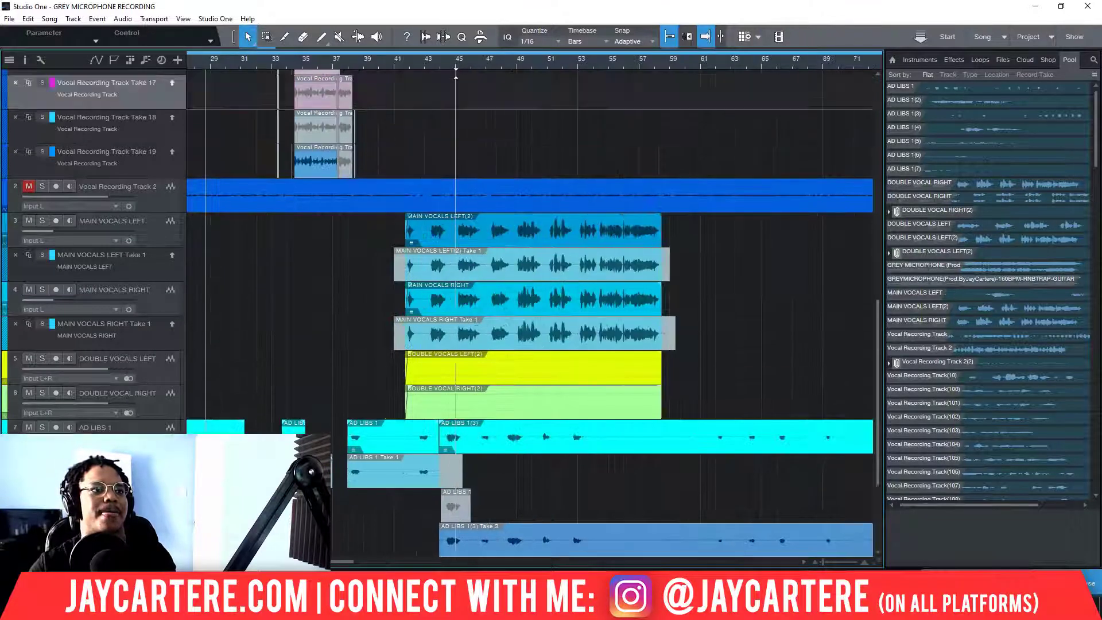
scroll(454, 258, down, 3)
scroll(456, 66, up, 2)
scroll(419, 164, down, 1)
scroll(454, 63, up, 6)
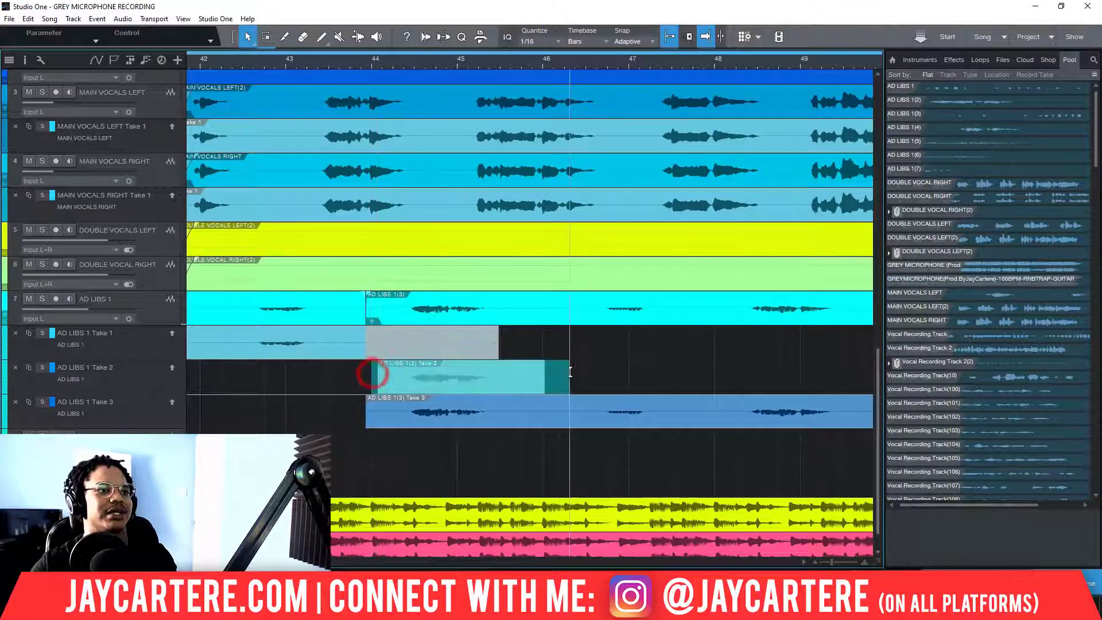
click(374, 374)
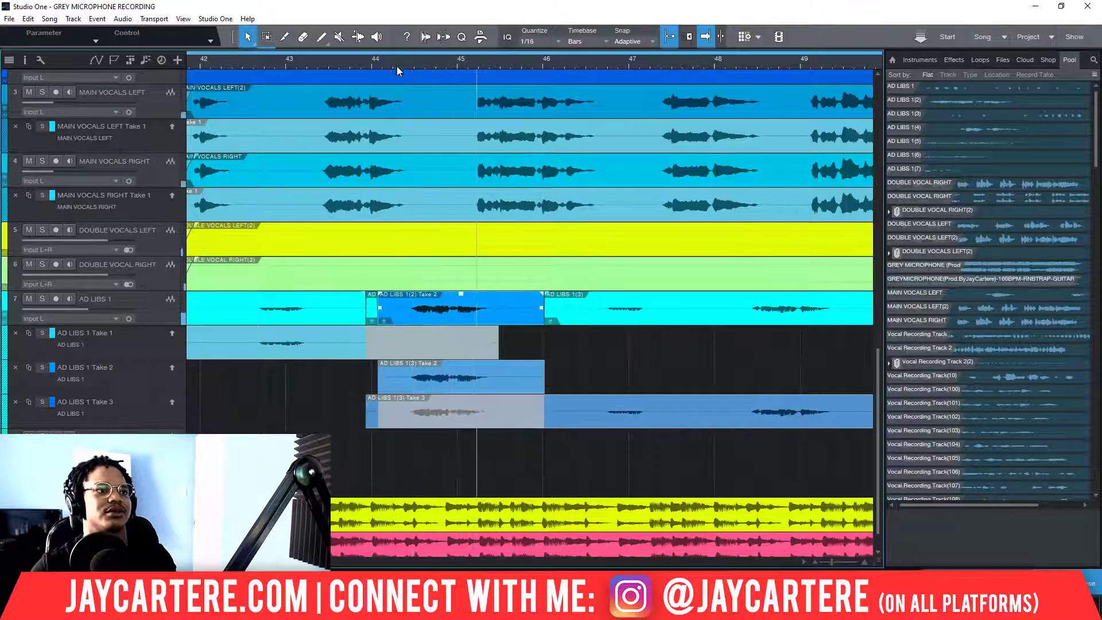
- Replace the AD LIBS 1 section from bar 44 to nearly bar 47 with Take 3 and play it from about bar 44
drag(339, 411, 612, 411)
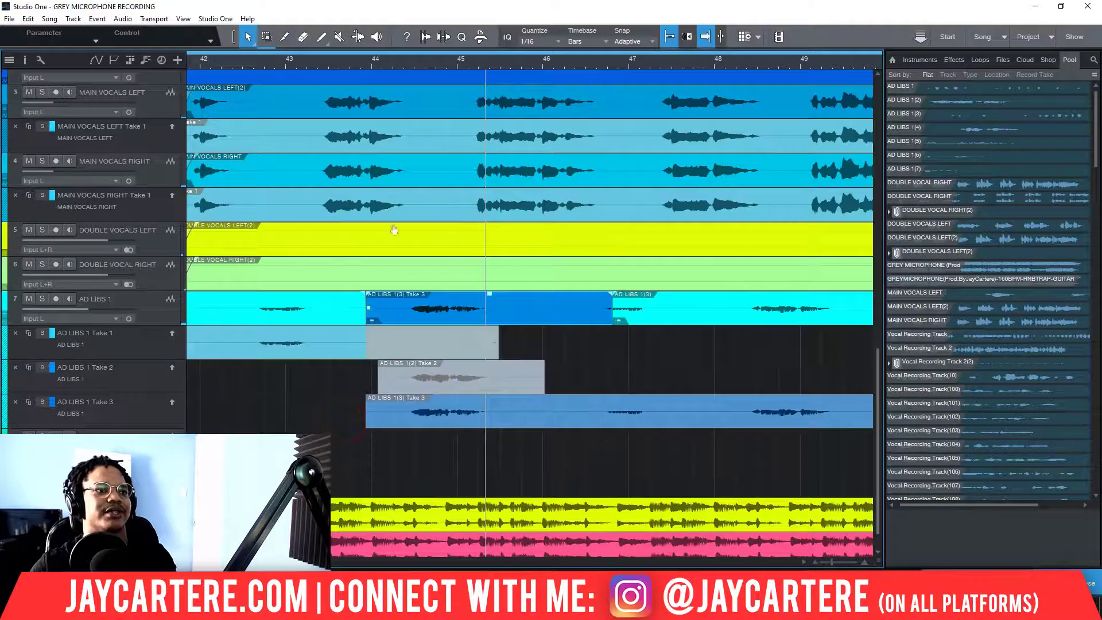
click(381, 64)
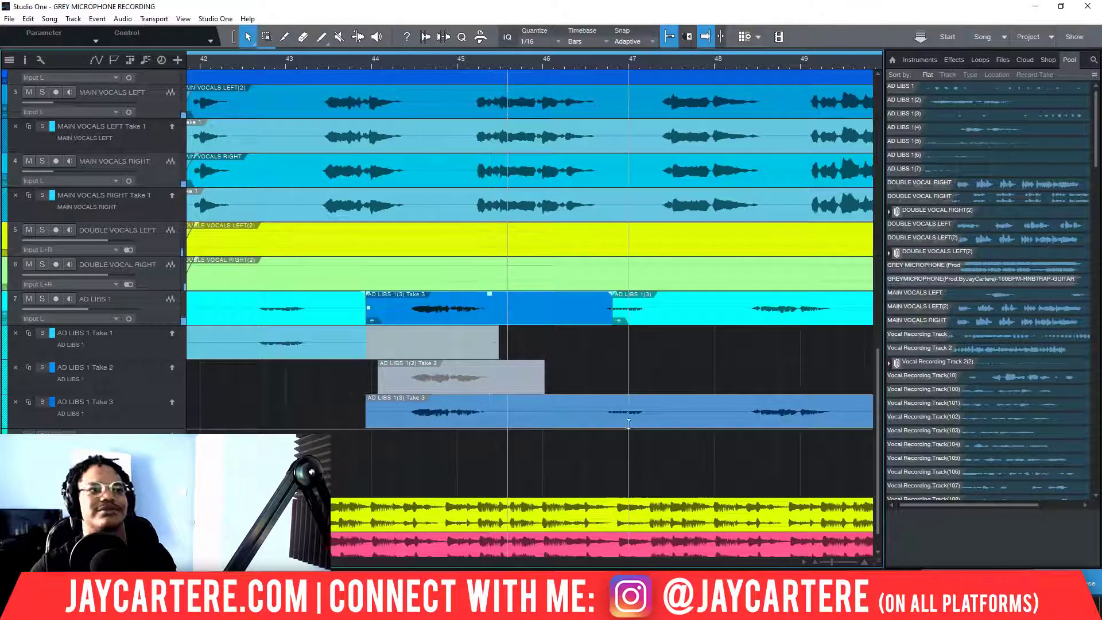
key(space)
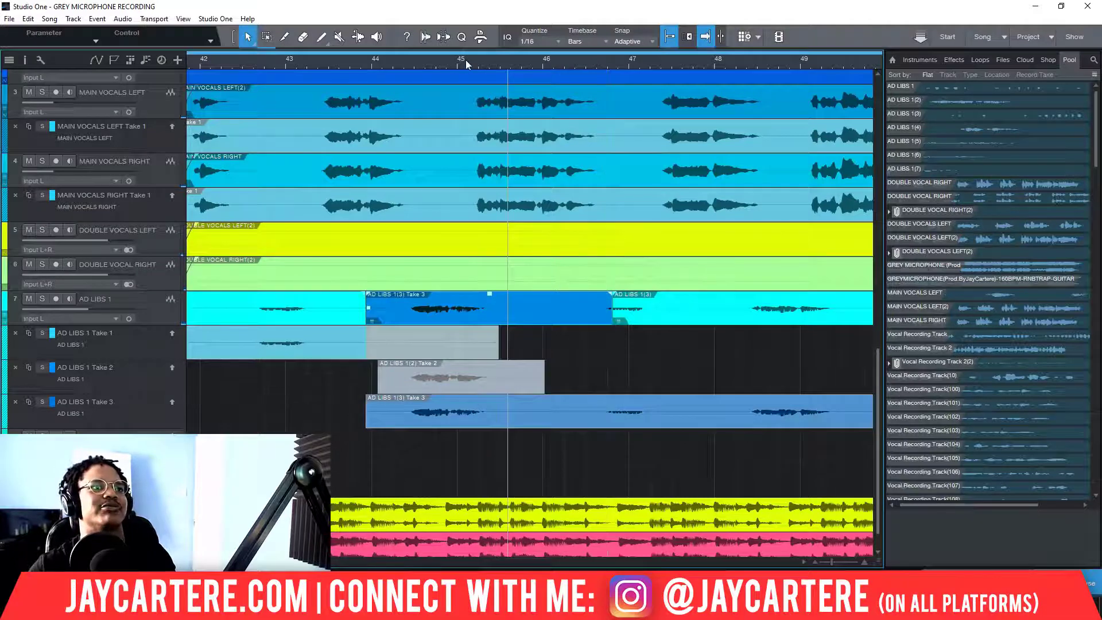
- Examine the whole song's arrangement, from the first Vocal Recording Track's takes down to the ad-libs and guitar beat
key(z)
scroll(515, 255, down, 10)
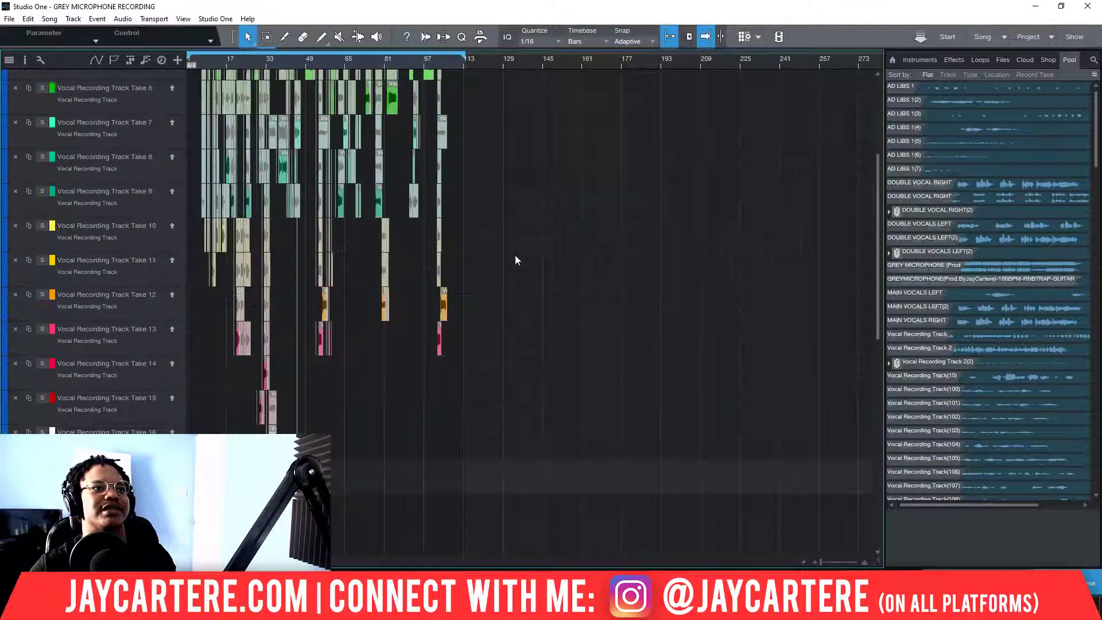
scroll(515, 255, up, 10)
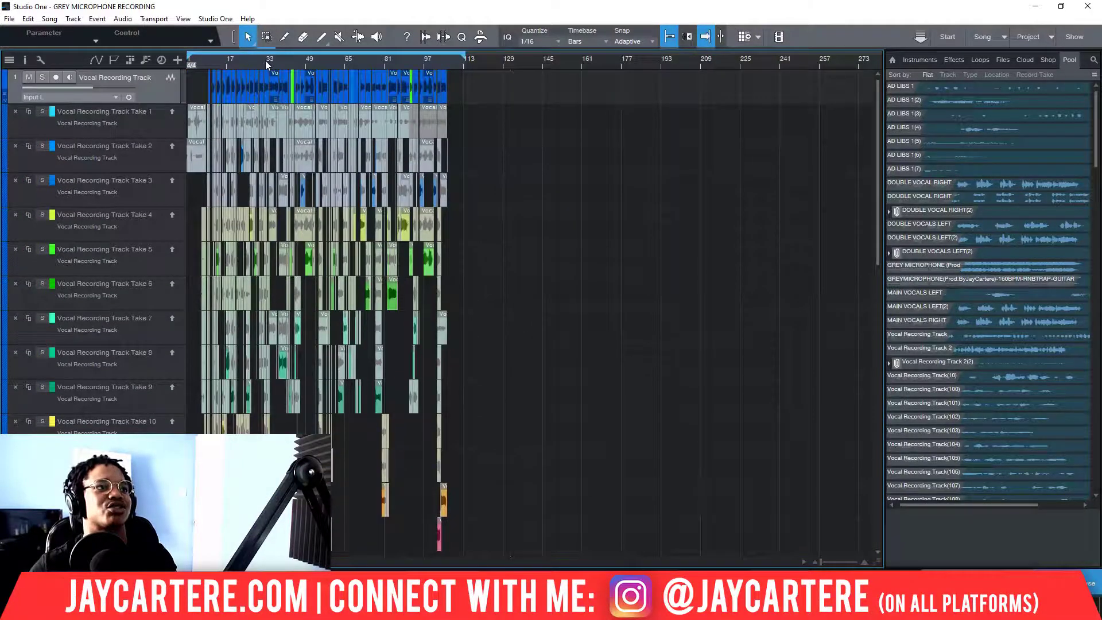
drag(313, 64, 391, 63)
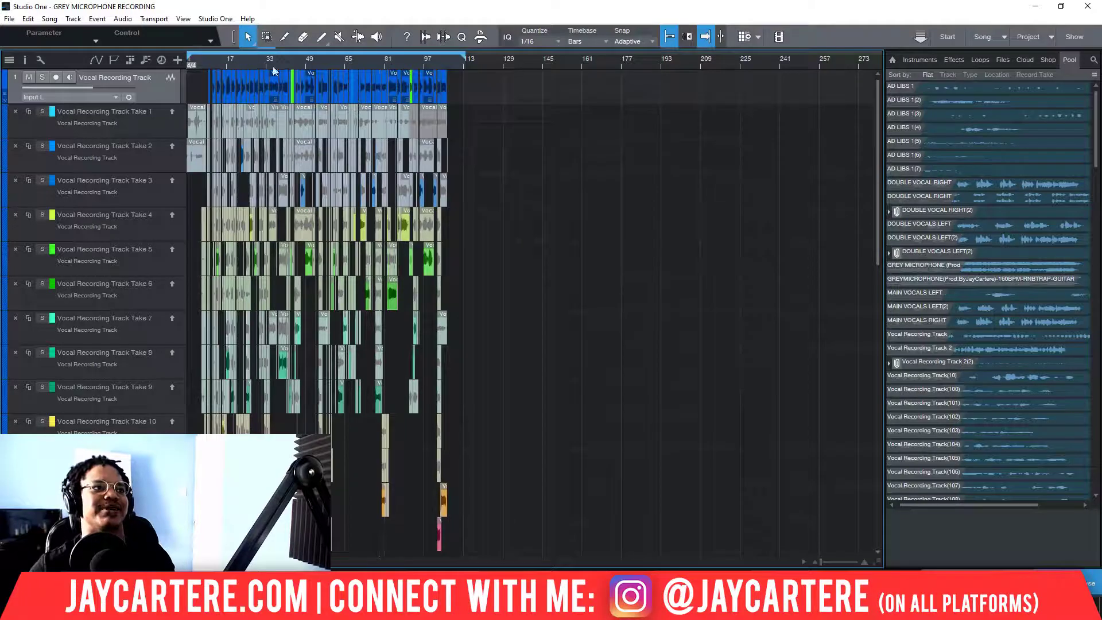
scroll(484, 436, down, 5)
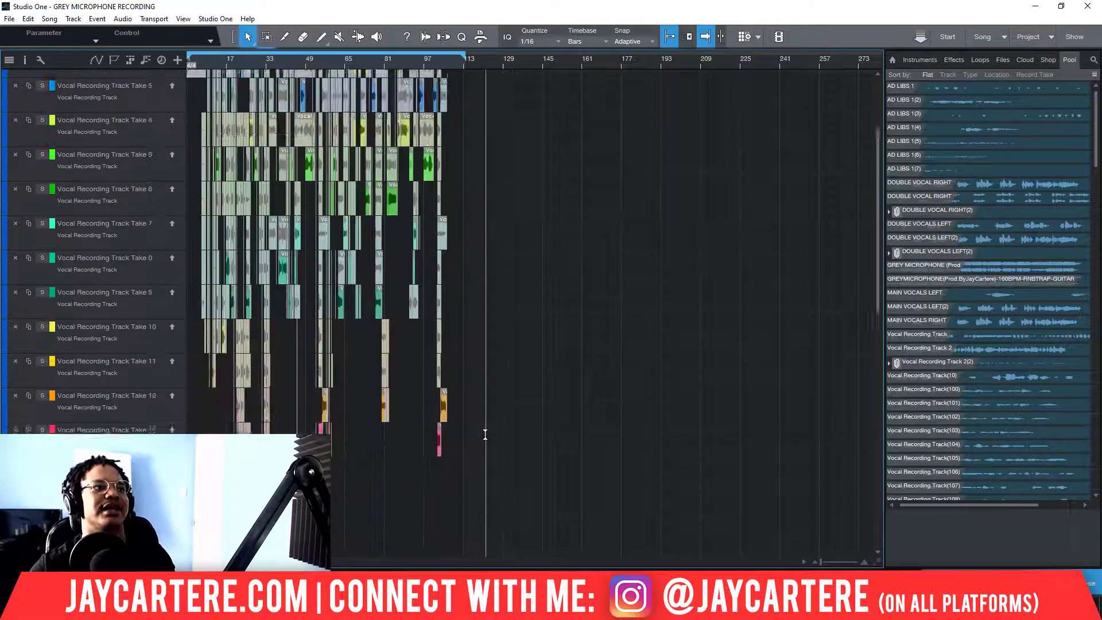
scroll(485, 435, up, 5)
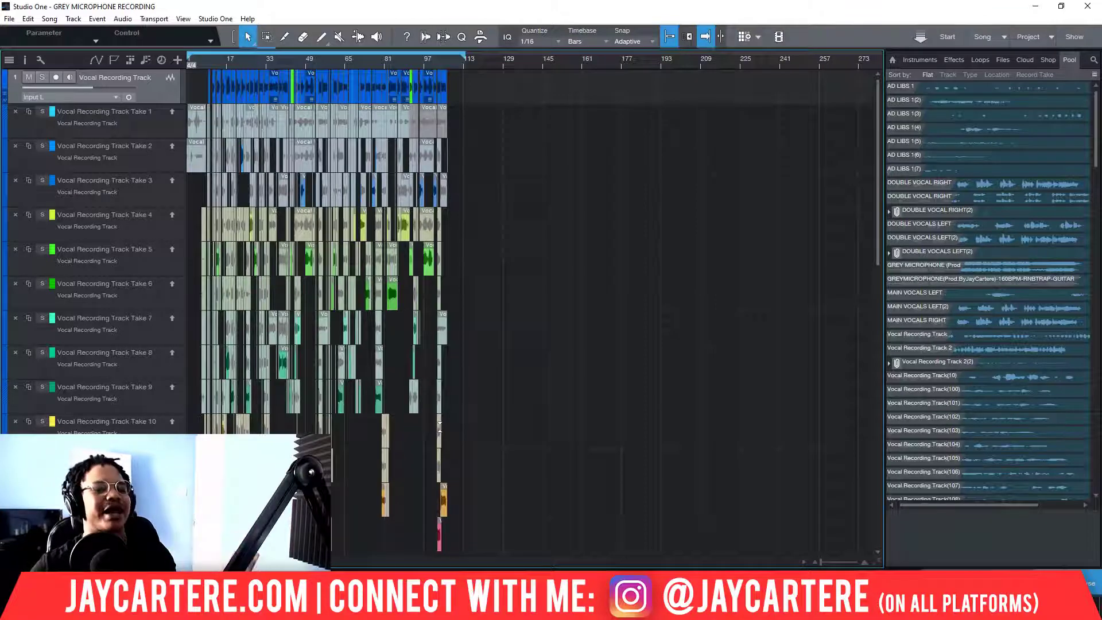
scroll(468, 268, down, 6)
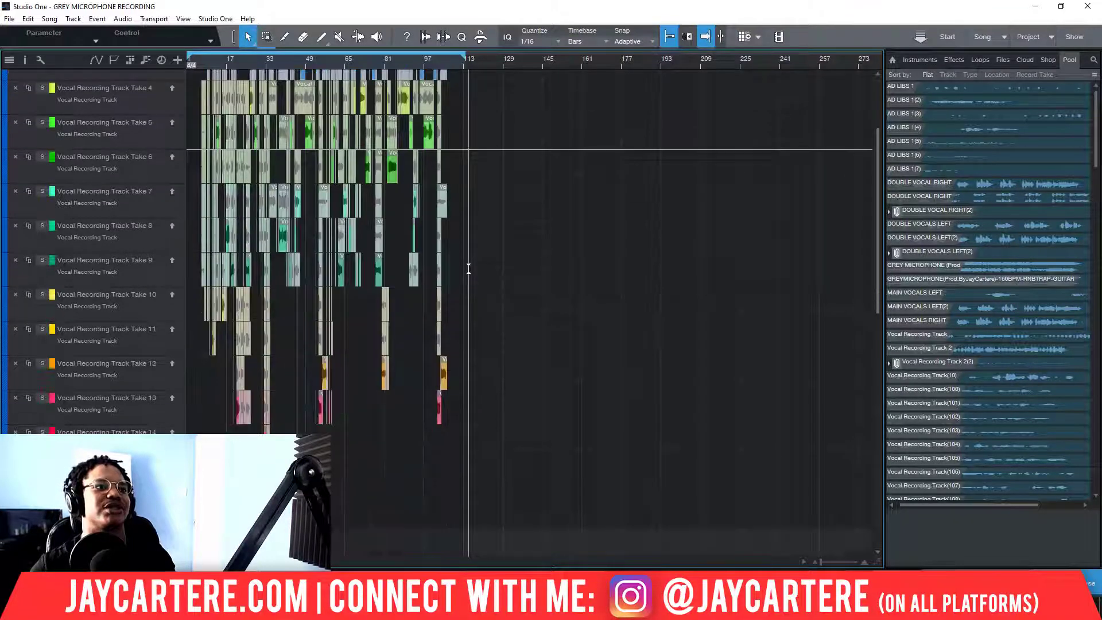
scroll(469, 268, down, 10)
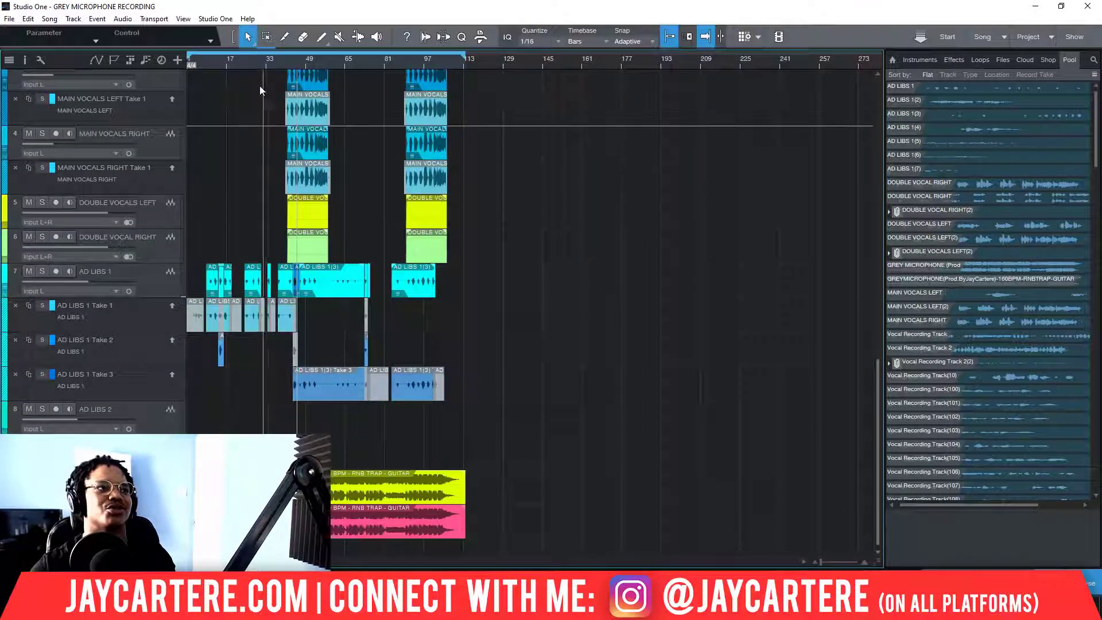
scroll(513, 232, up, 8)
scroll(513, 233, up, 6)
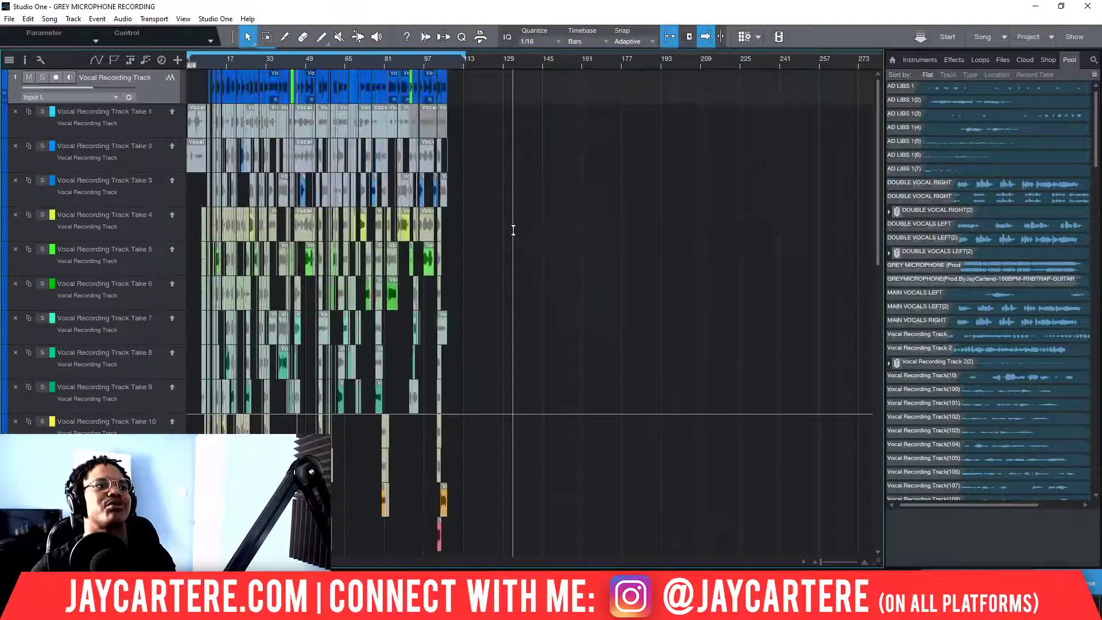
- Inspect the chosen sections of the Vocal Recording Track's takes along the timeline at closer range
scroll(204, 64, up, 3)
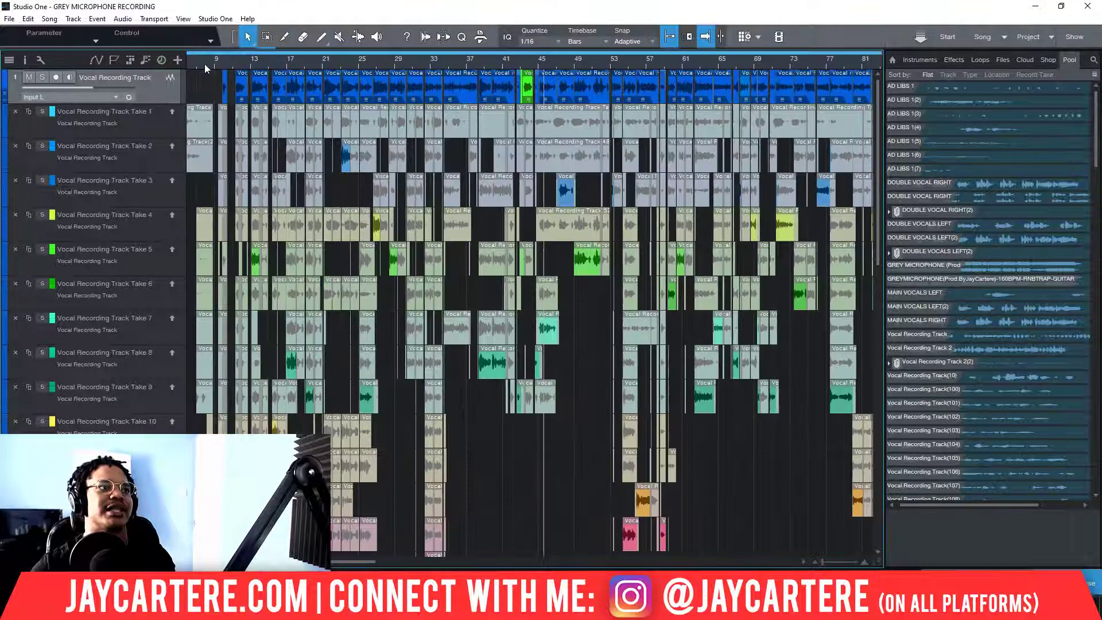
drag(419, 66, 447, 53)
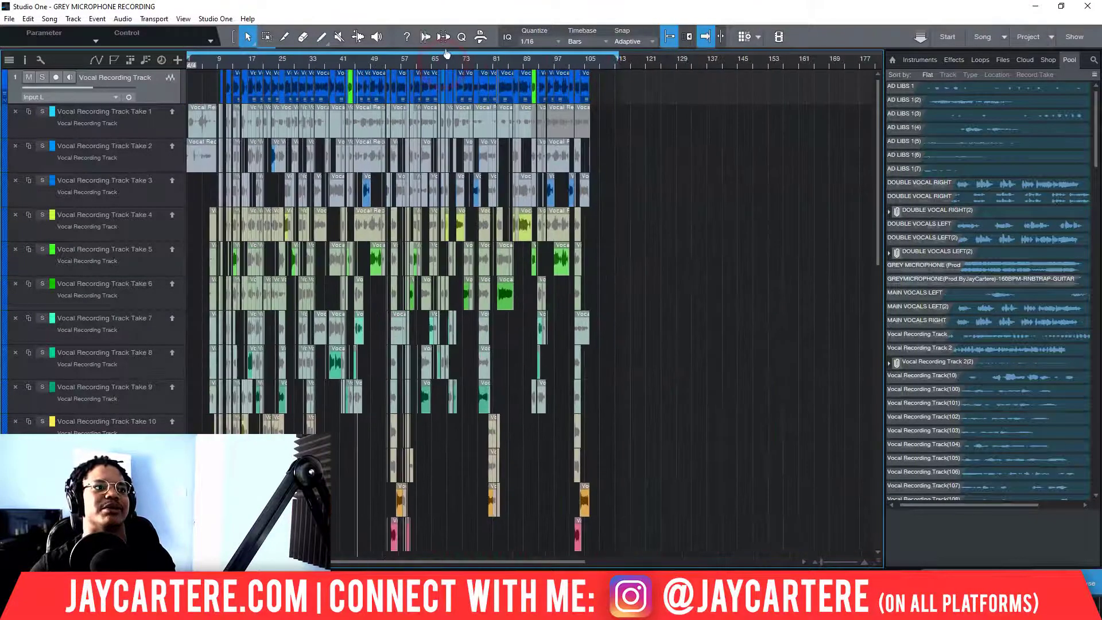
scroll(331, 62, up, 2)
drag(349, 70, 453, 66)
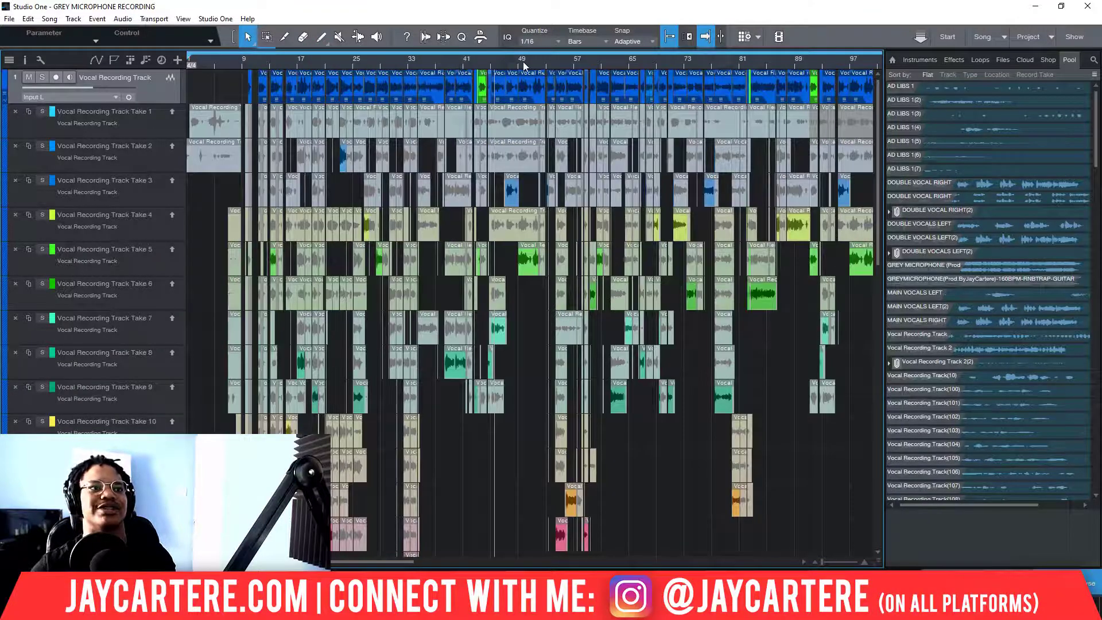
drag(524, 65, 519, 60)
- Review the main, double and ad-lib vocal tracks against the guitar beat, and return to the first vocal's takes
scroll(696, 204, down, 10)
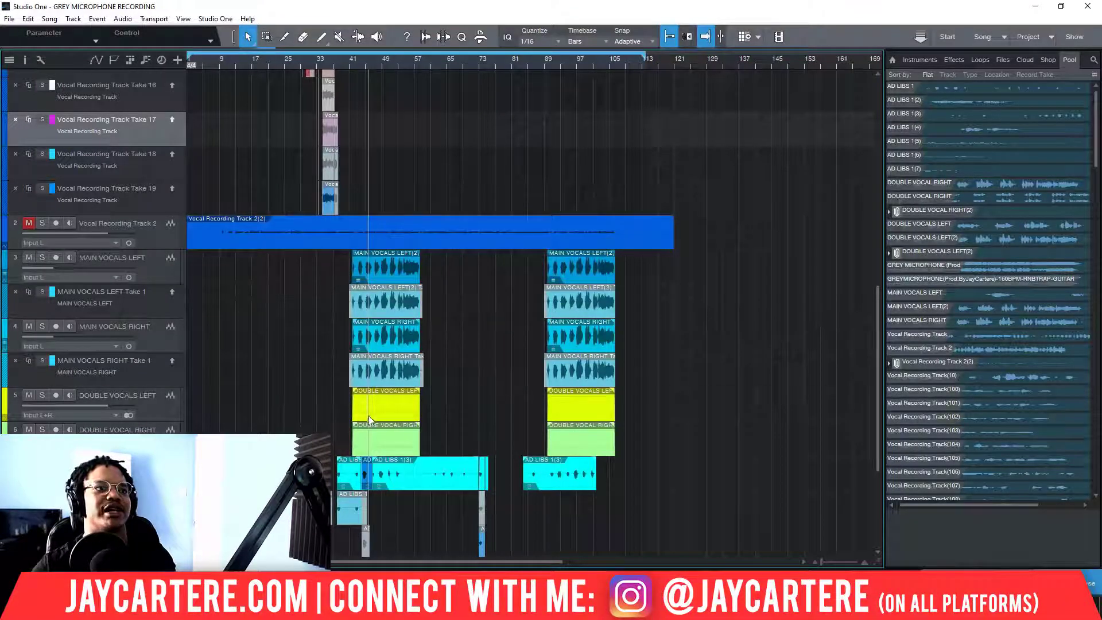
scroll(464, 414, down, 5)
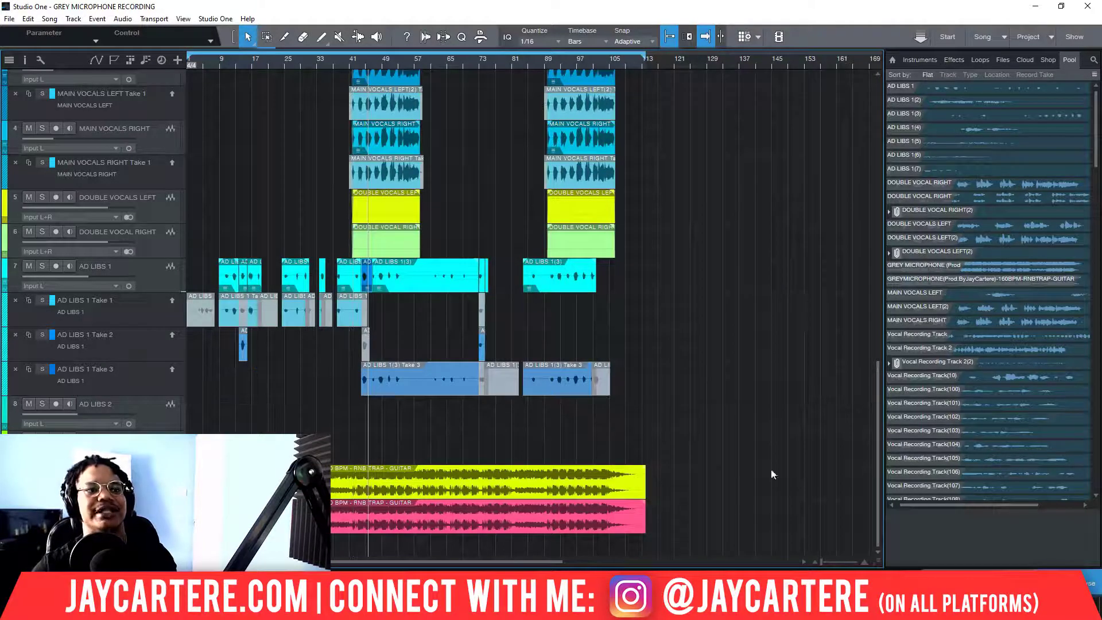
scroll(652, 202, up, 3)
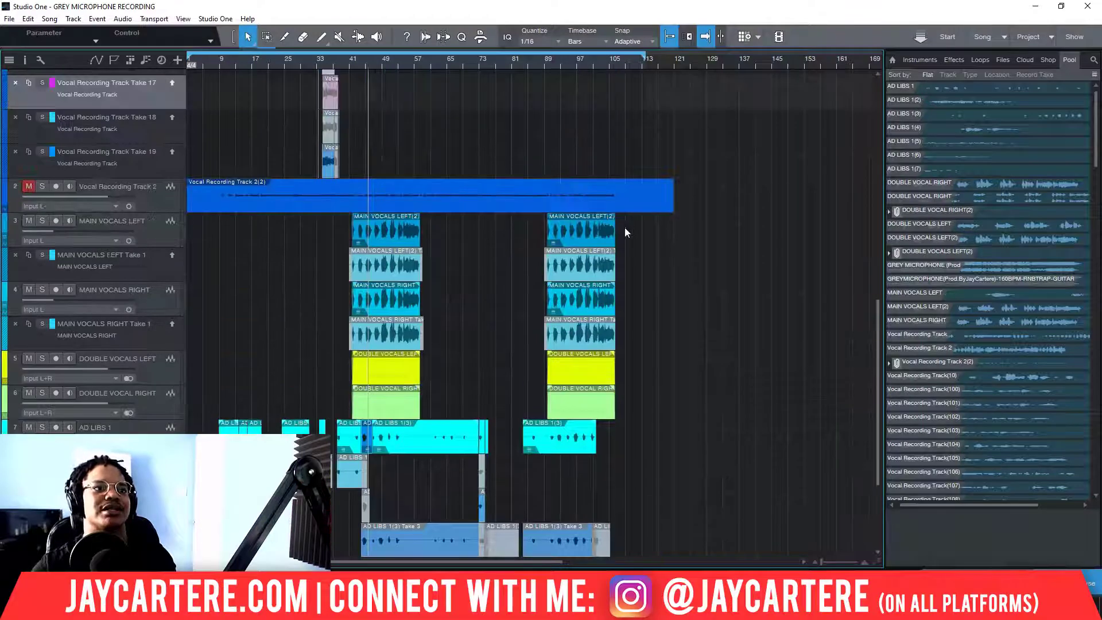
scroll(624, 228, down, 3)
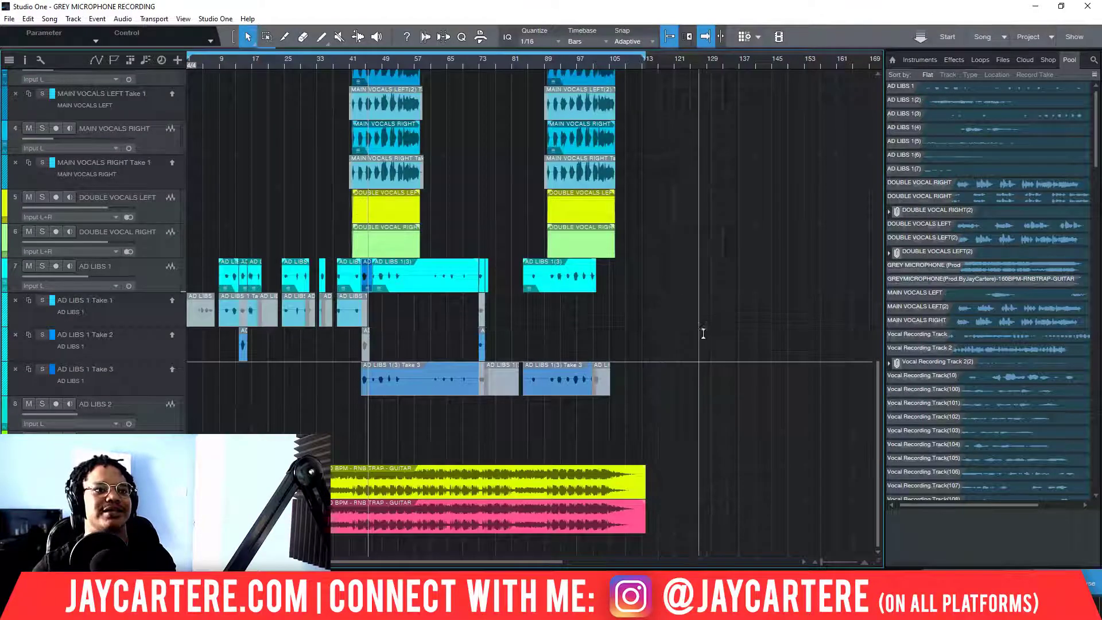
scroll(352, 414, down, 15)
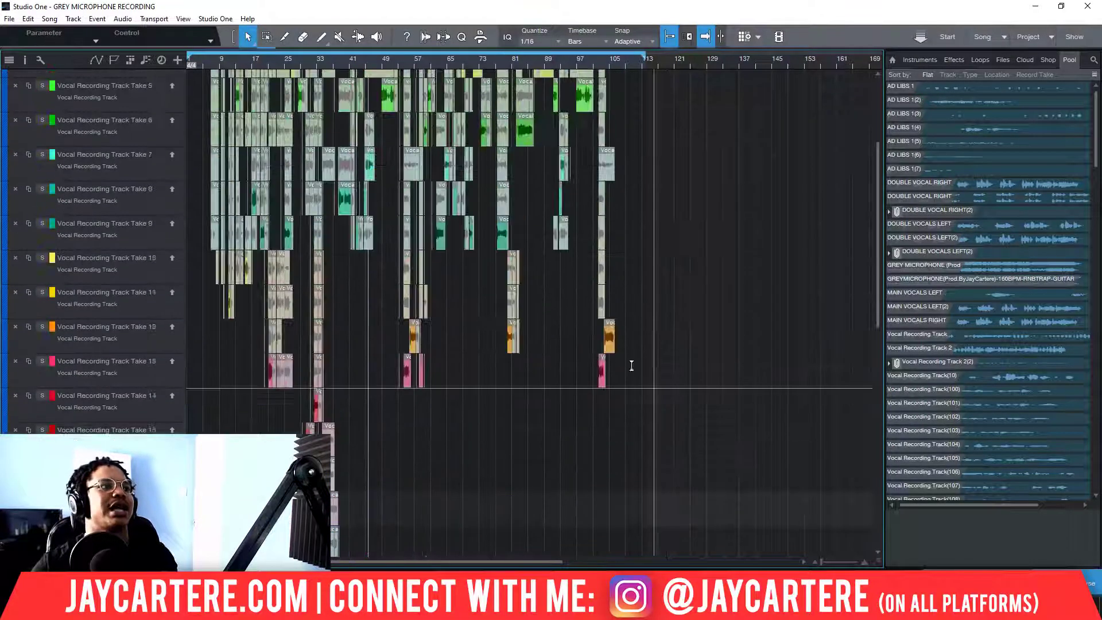
scroll(351, 230, up, 3)
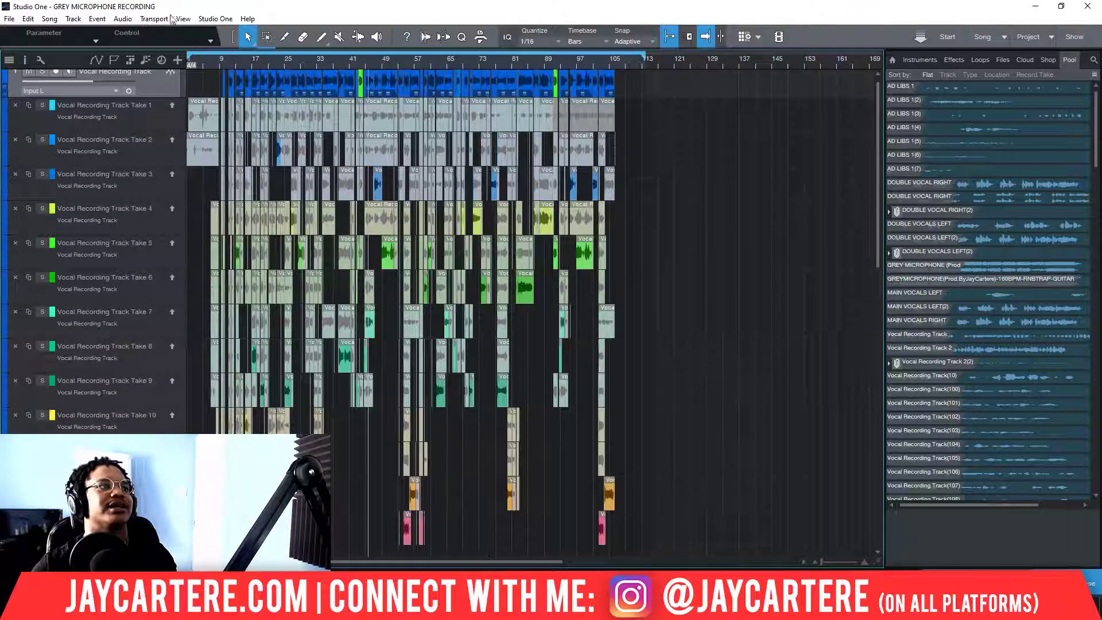
- Switch to the GREY MIC MASTER project and place the playback cursor at about 27 seconds in the CHANGE DRAFT 3 track
click(50, 19)
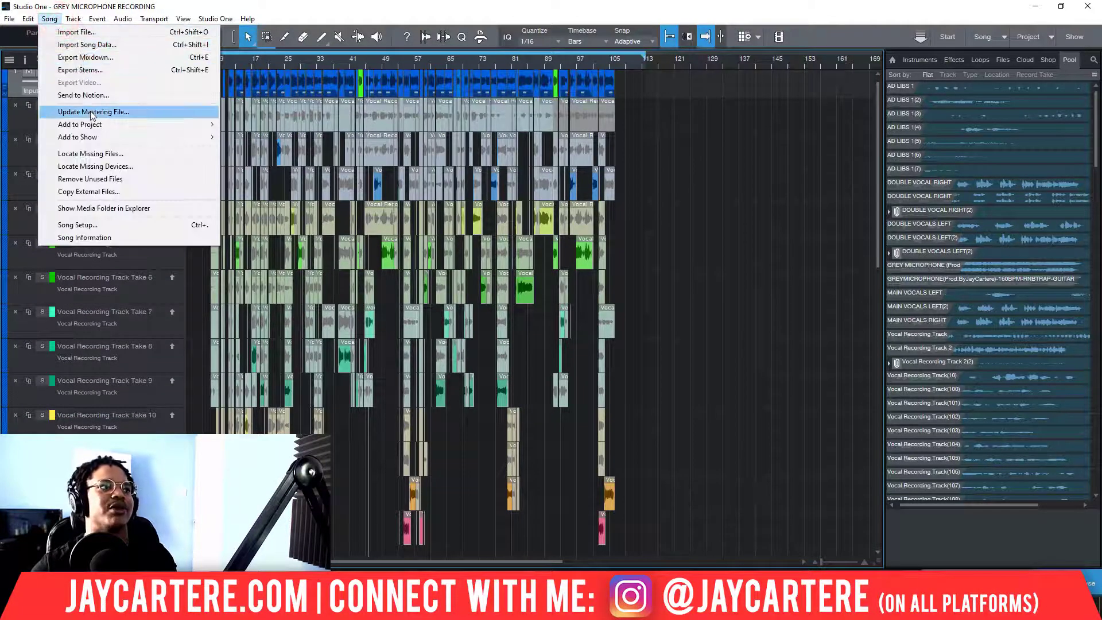
click(712, 211)
click(1026, 35)
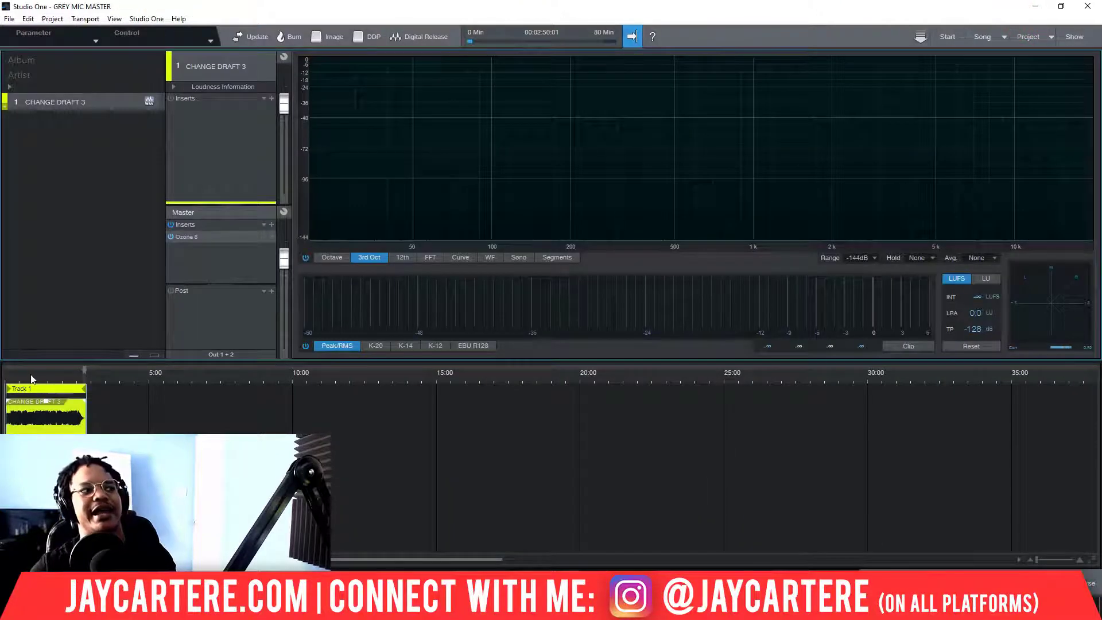
drag(32, 378, 267, 379)
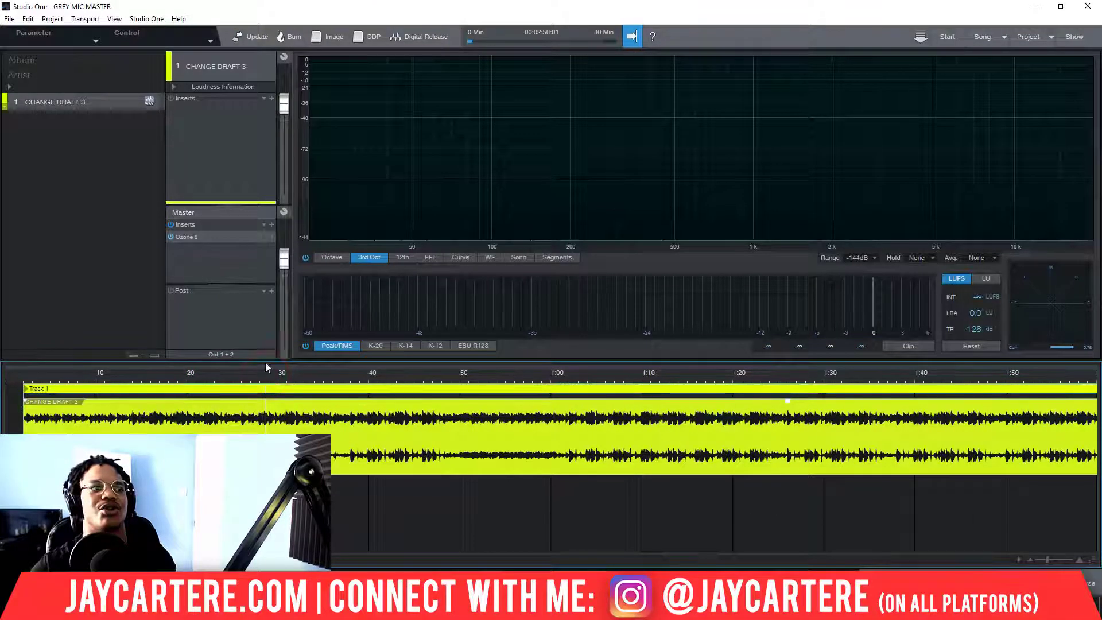
click(256, 380)
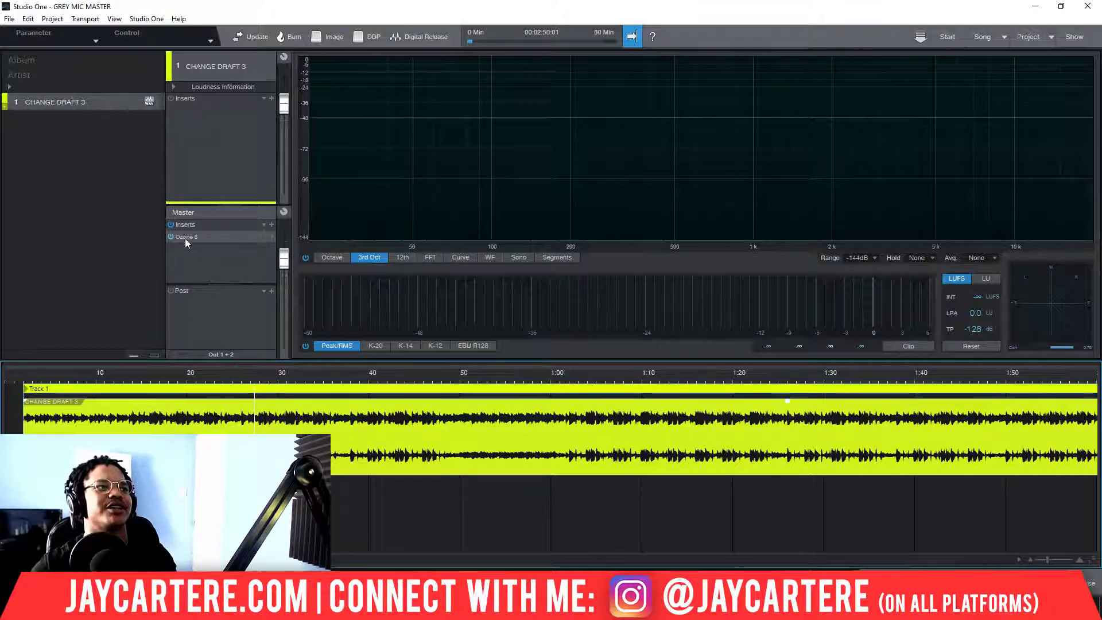
- Open the recently used MASTERING TEMPLATE project to show its master insert chain
click(9, 19)
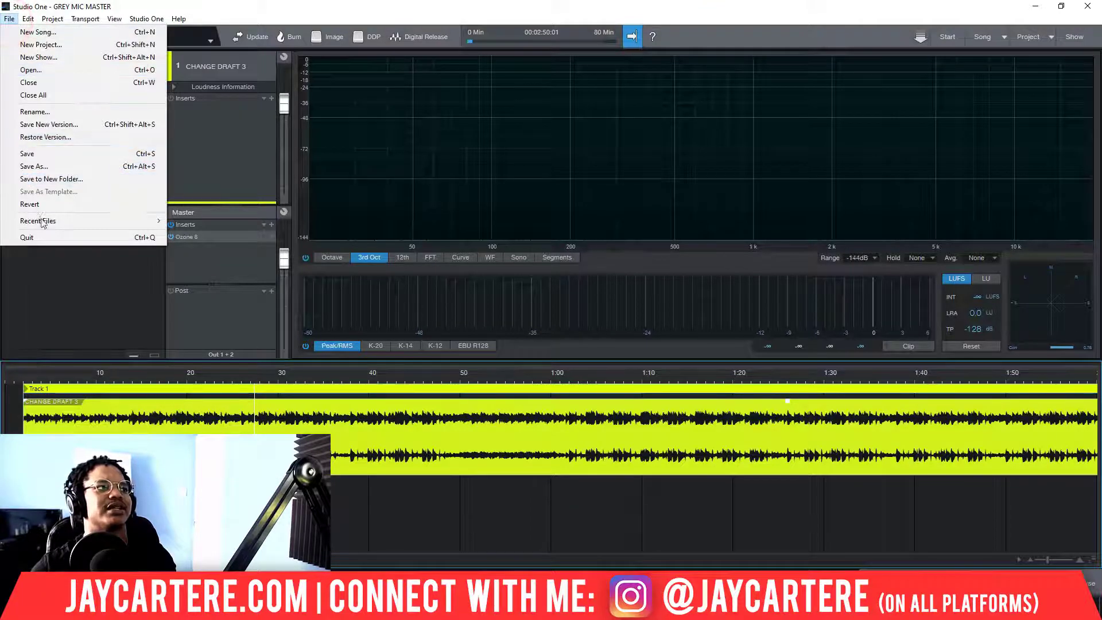
mouse_move(40, 221)
click(228, 271)
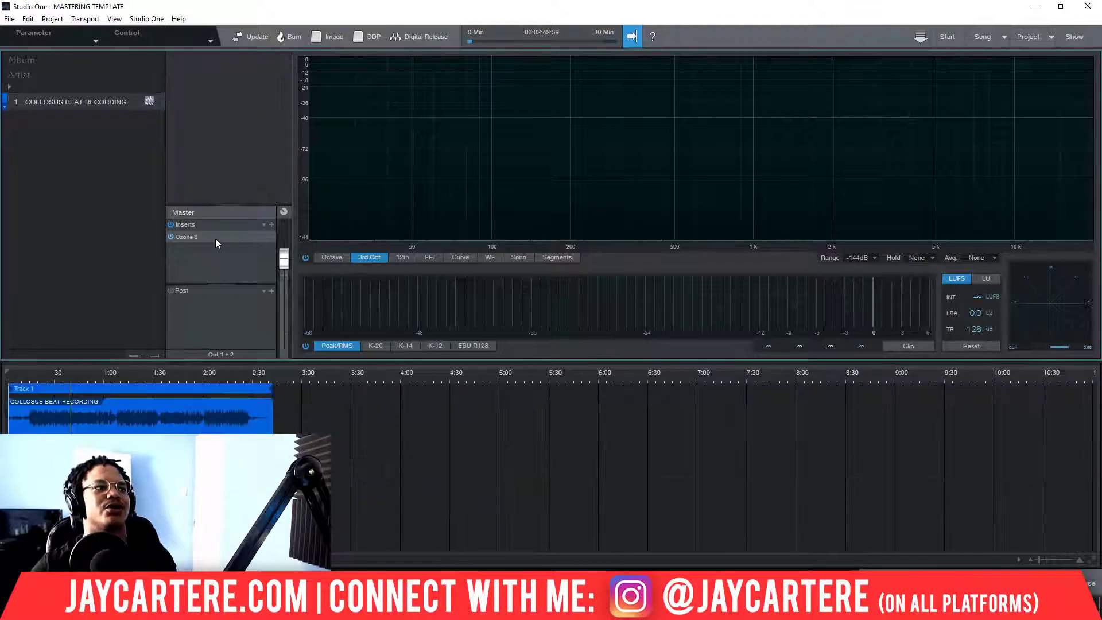
click(197, 261)
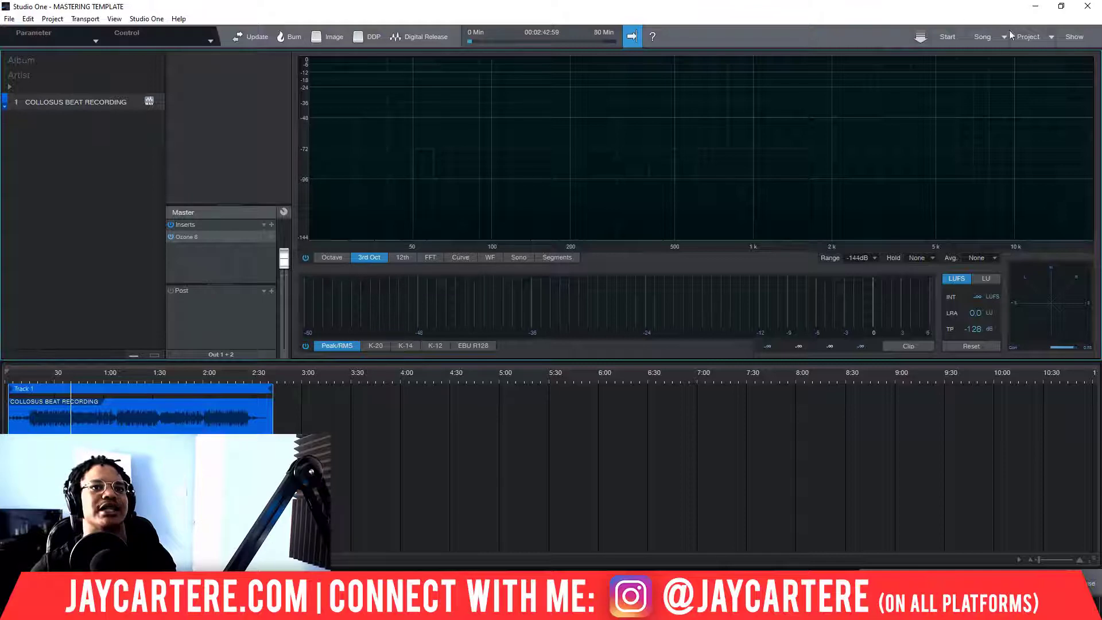
- Switch back to the open GREY MIC MASTER project
click(1051, 37)
click(1019, 69)
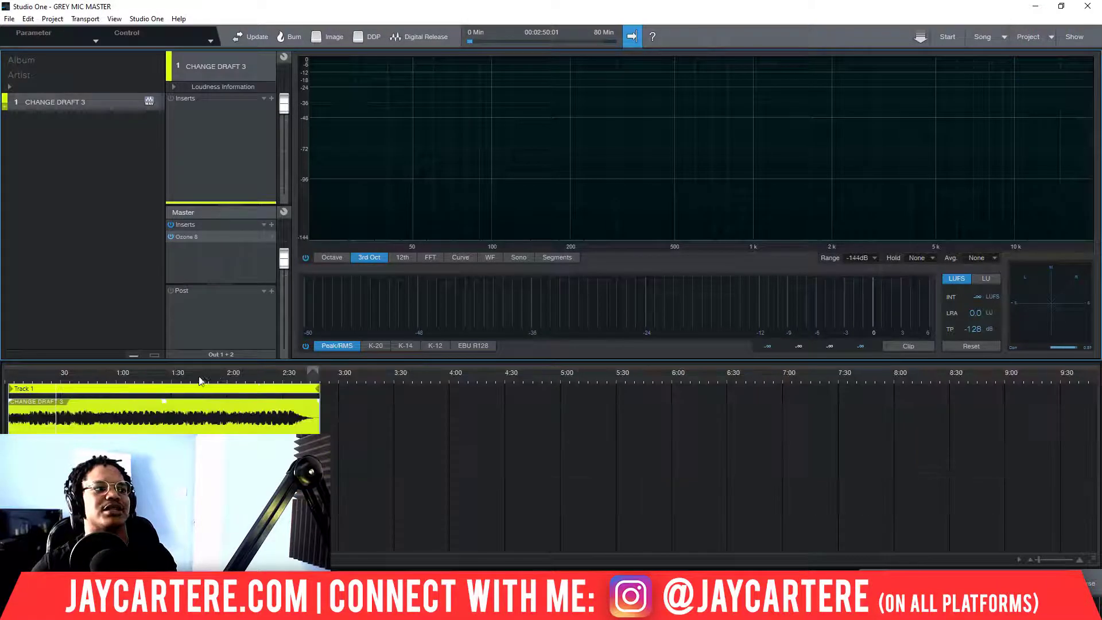
- Play the CHANGE DRAFT 3 track from about 23 seconds to watch the spectrum, level and loudness meters
drag(187, 379, 228, 385)
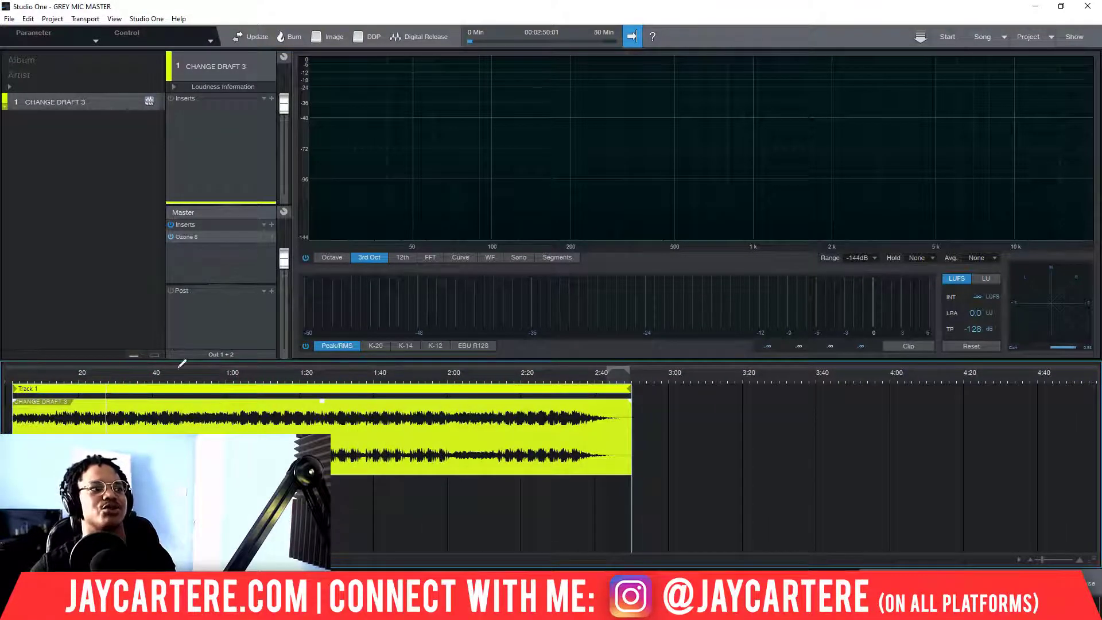
click(93, 380)
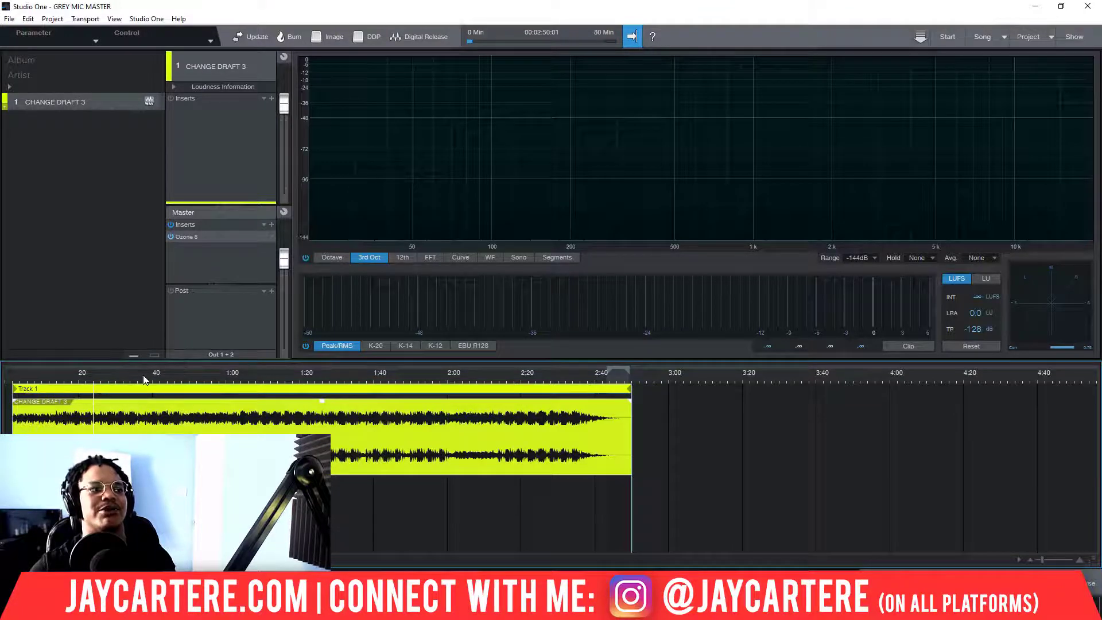
key(space)
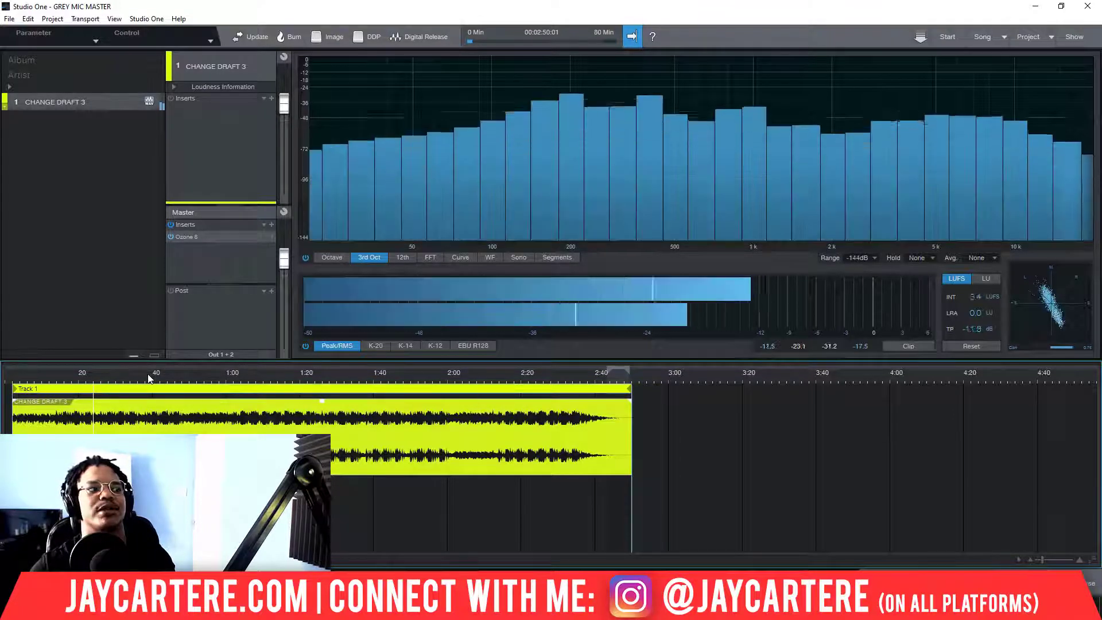
click(50, 374)
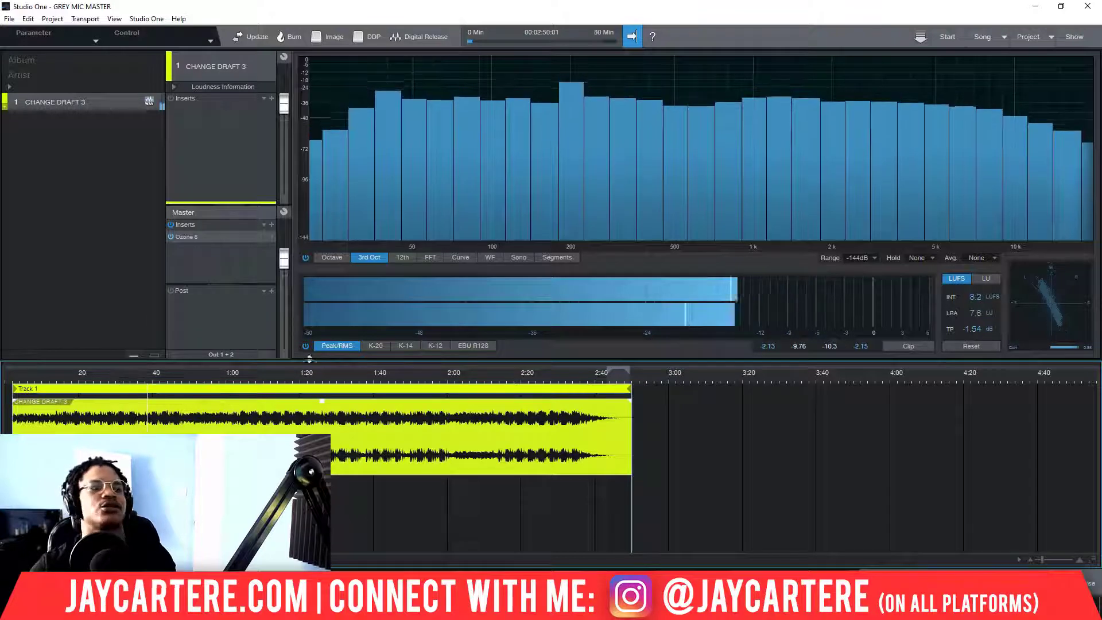
scroll(258, 383, down, 5)
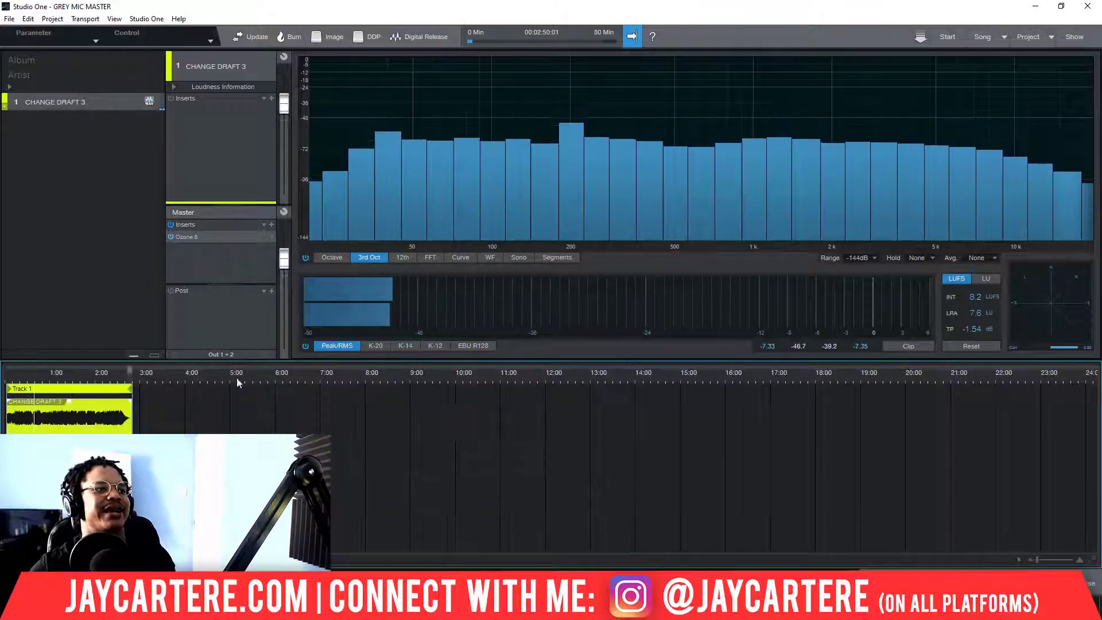
click(83, 378)
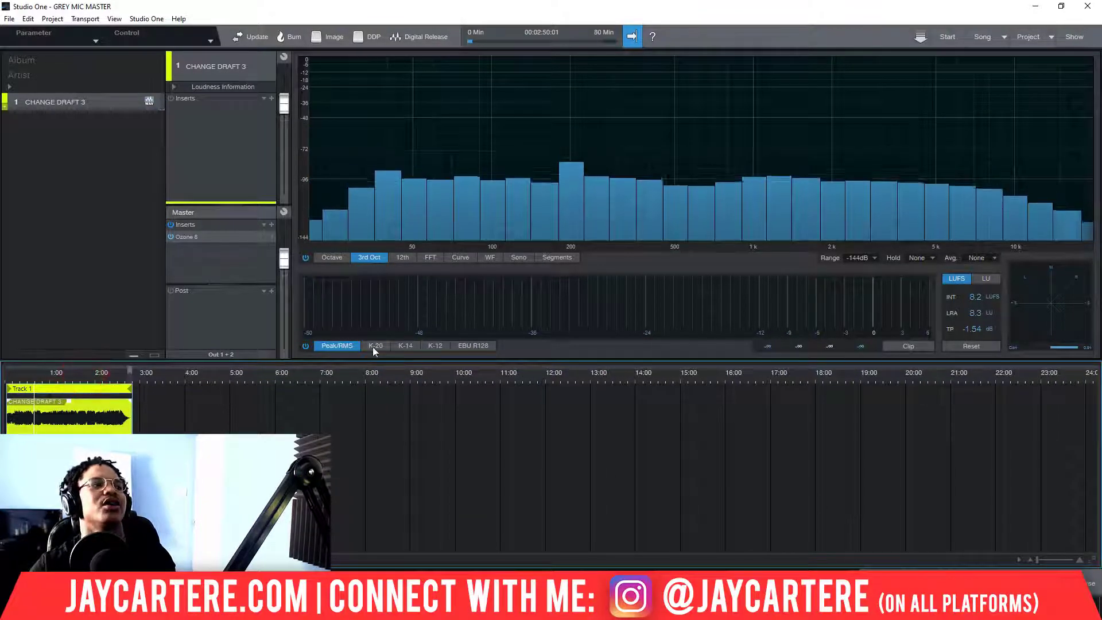
- Show the Update Mastering File command in the GREY MICROPHONE RECORDING song and return to the GREY MIC MASTER project
click(983, 37)
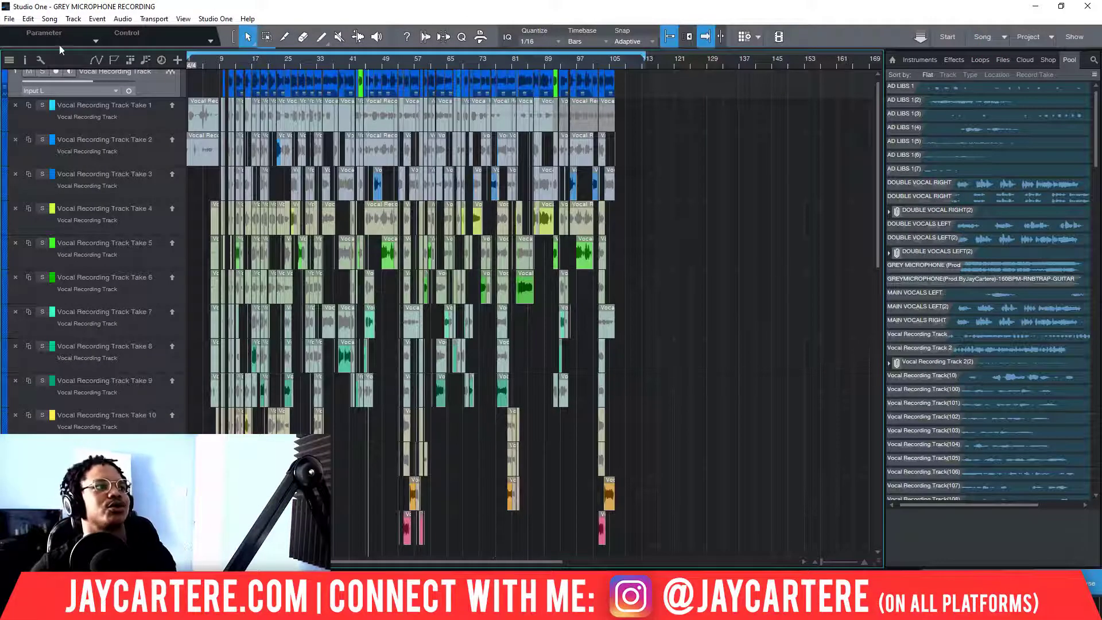
click(49, 19)
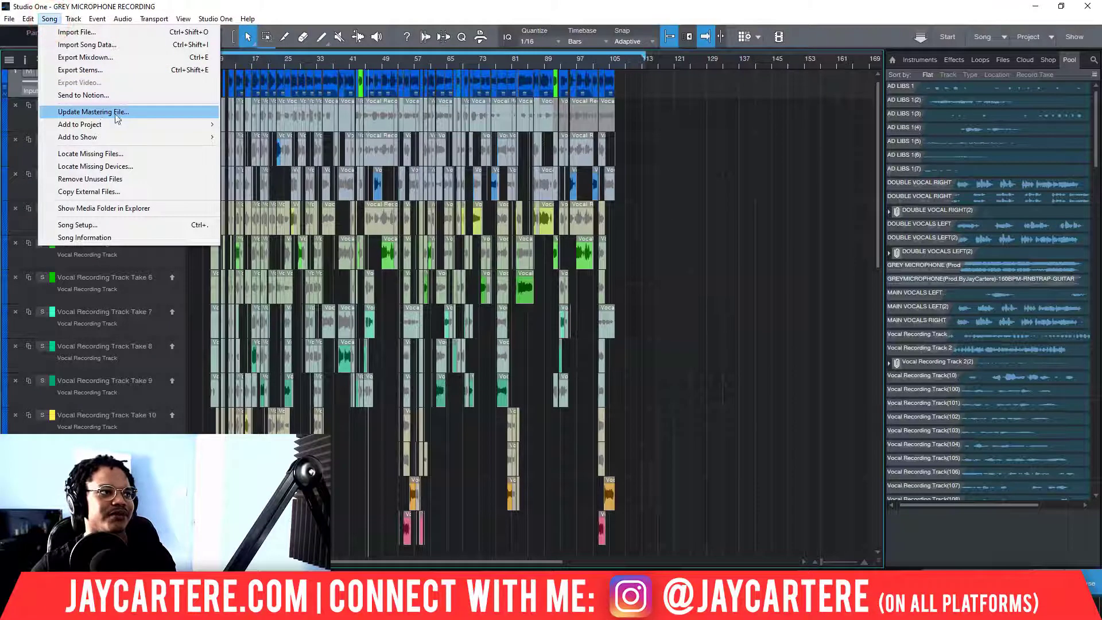
click(562, 27)
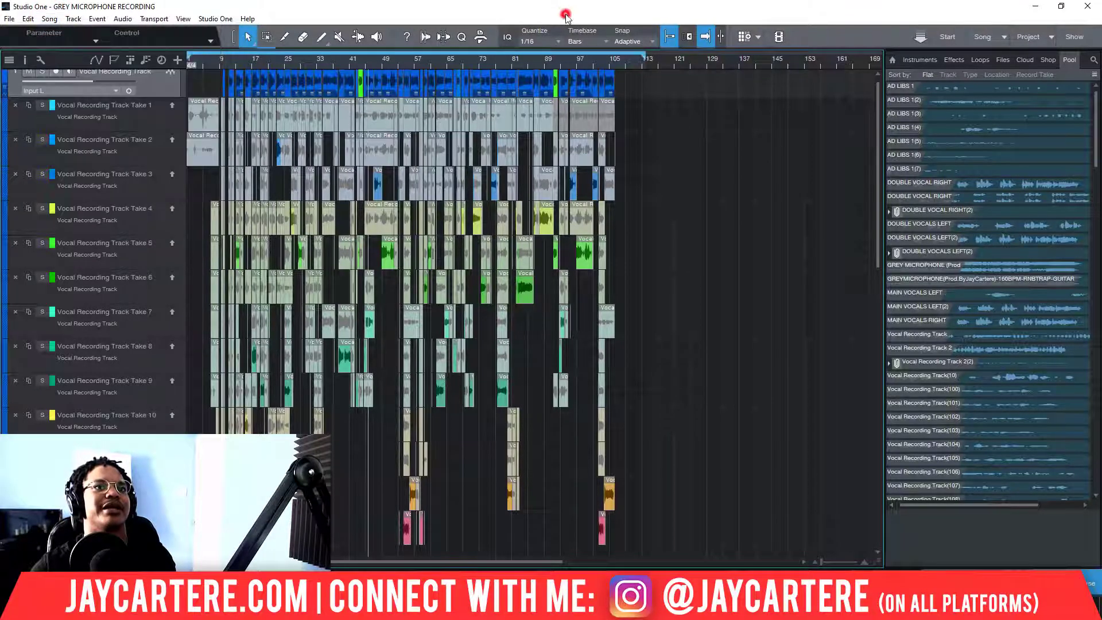
click(1039, 36)
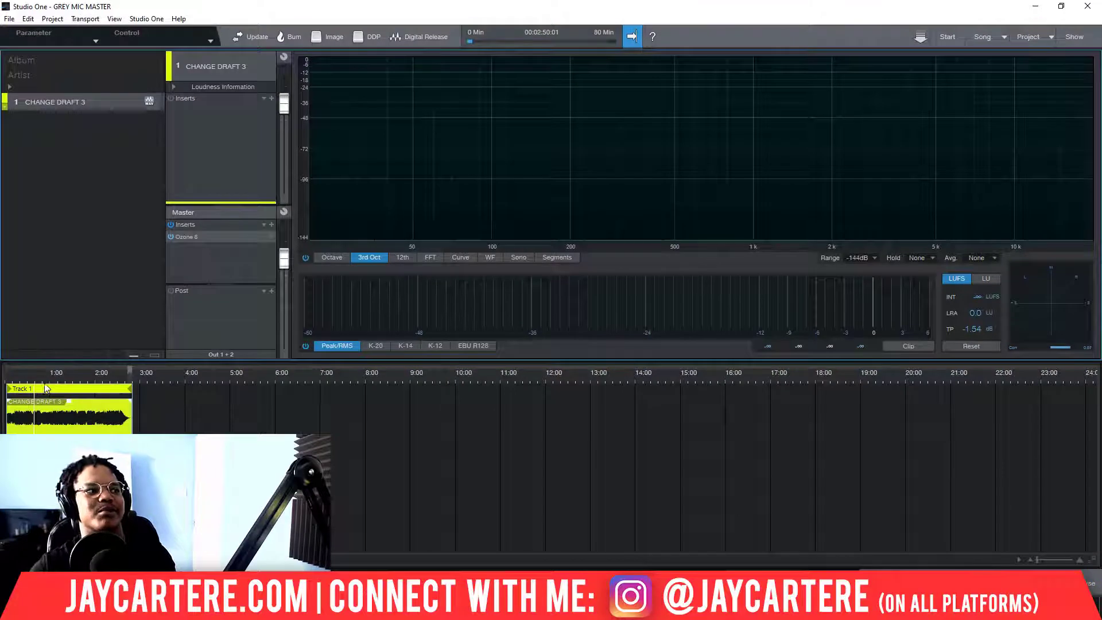
click(44, 381)
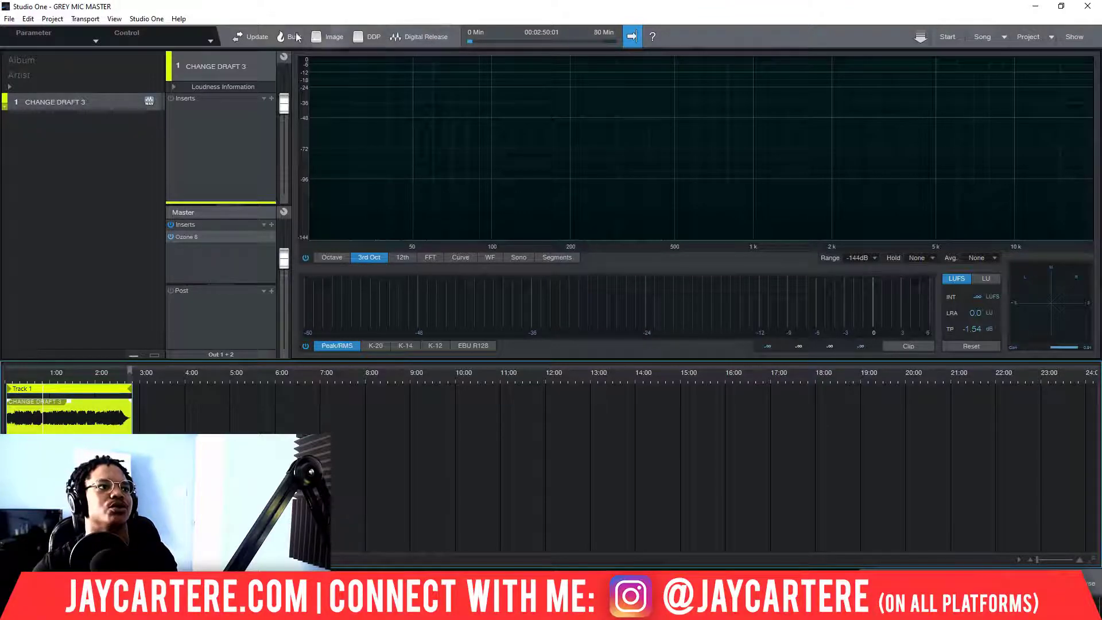
- Review the Digital Release export settings for CHANGE DRAFT 3 and close them without exporting
click(415, 39)
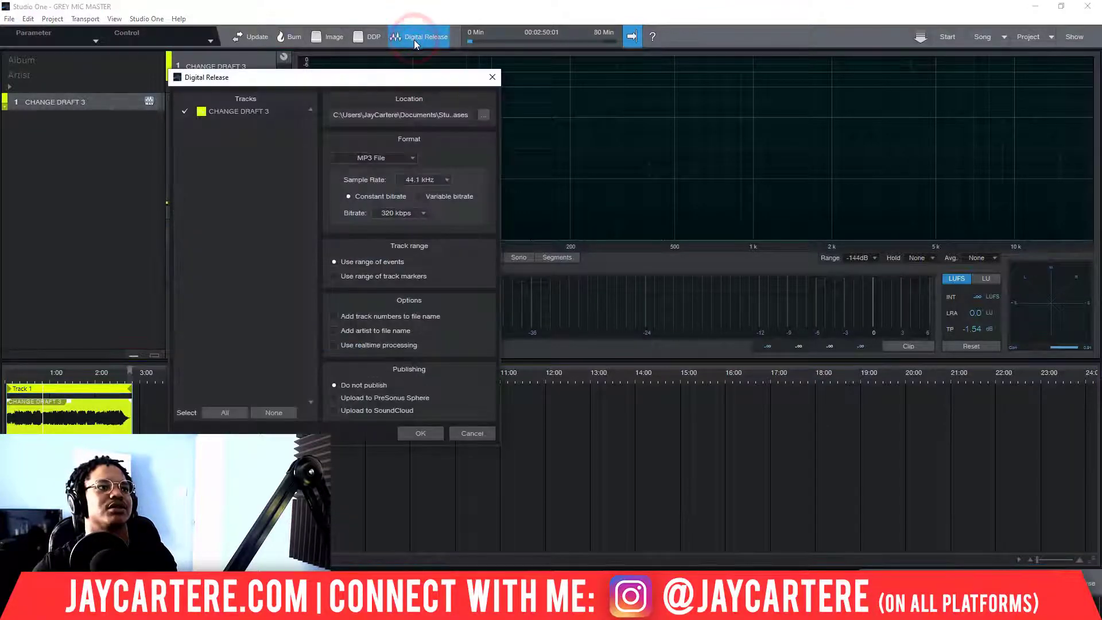
drag(413, 79, 477, 83)
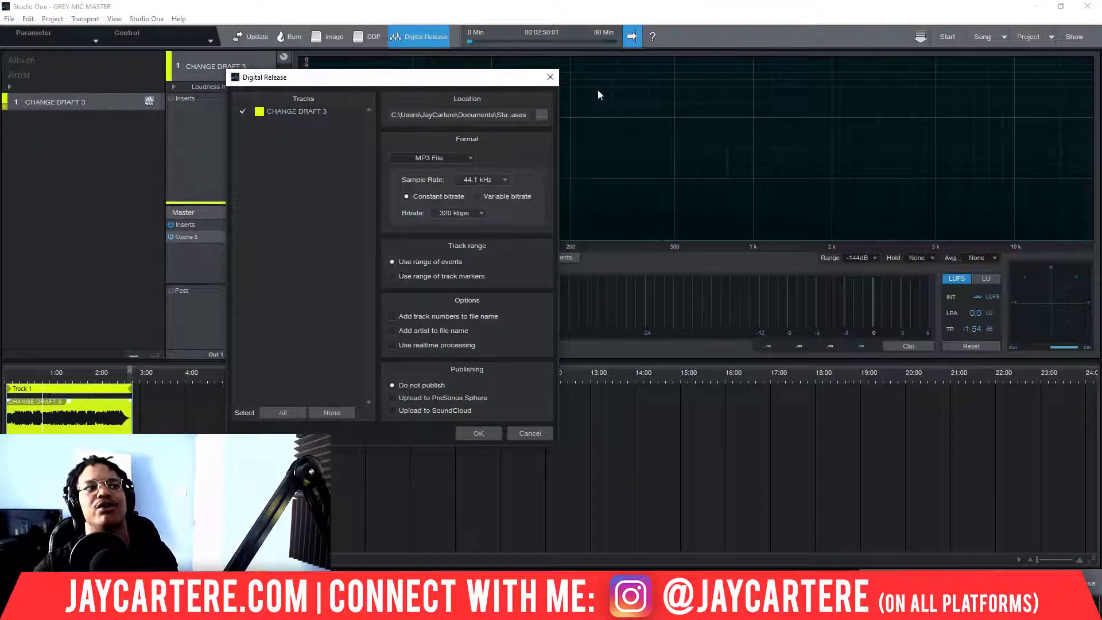
click(550, 79)
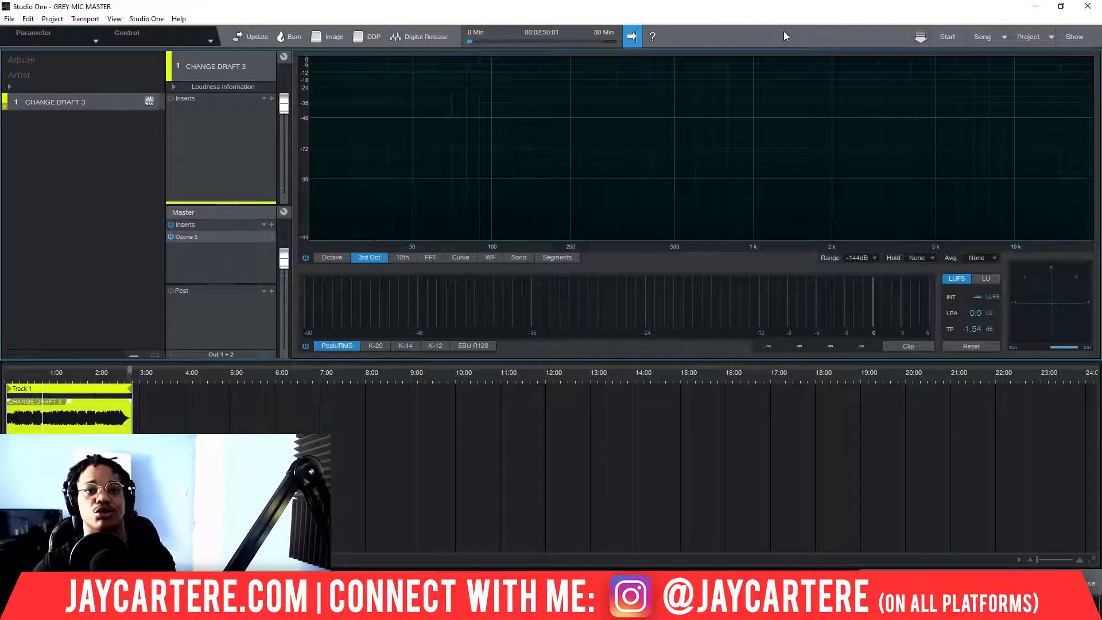
- Switch to the browser and show the PreSonus Sphere membership options on the Studio One 5 Professional shop page
click(1033, 6)
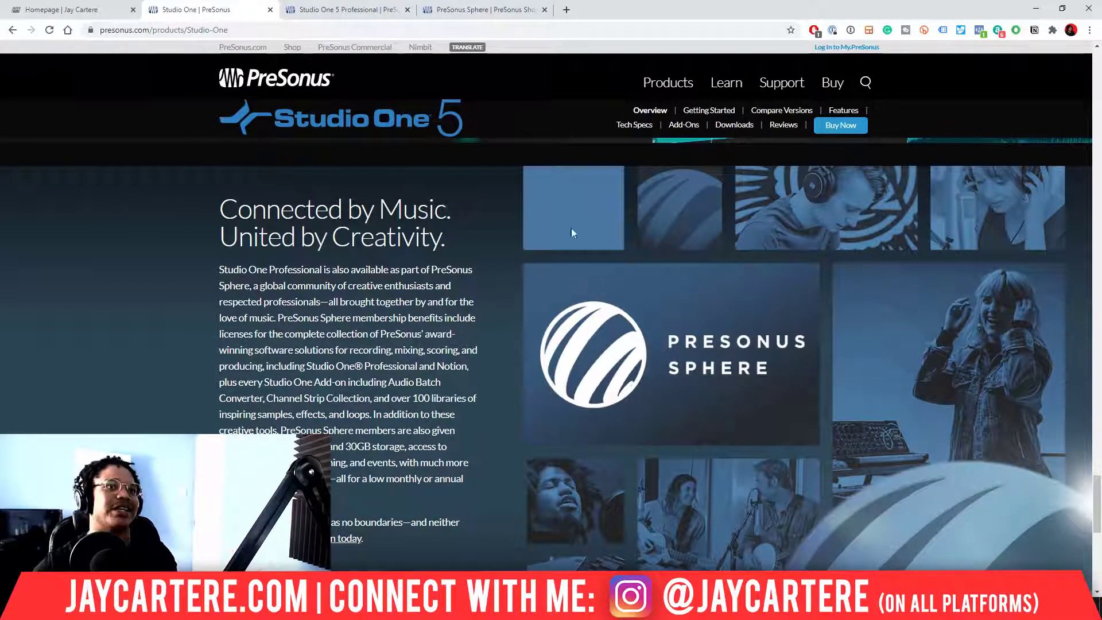
click(366, 10)
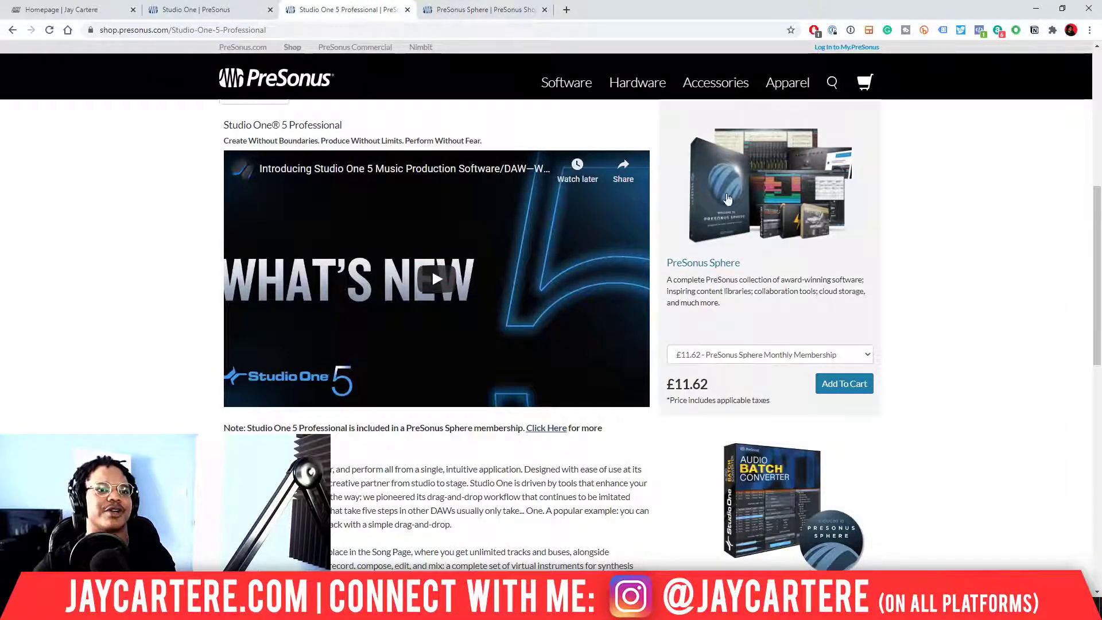
click(865, 355)
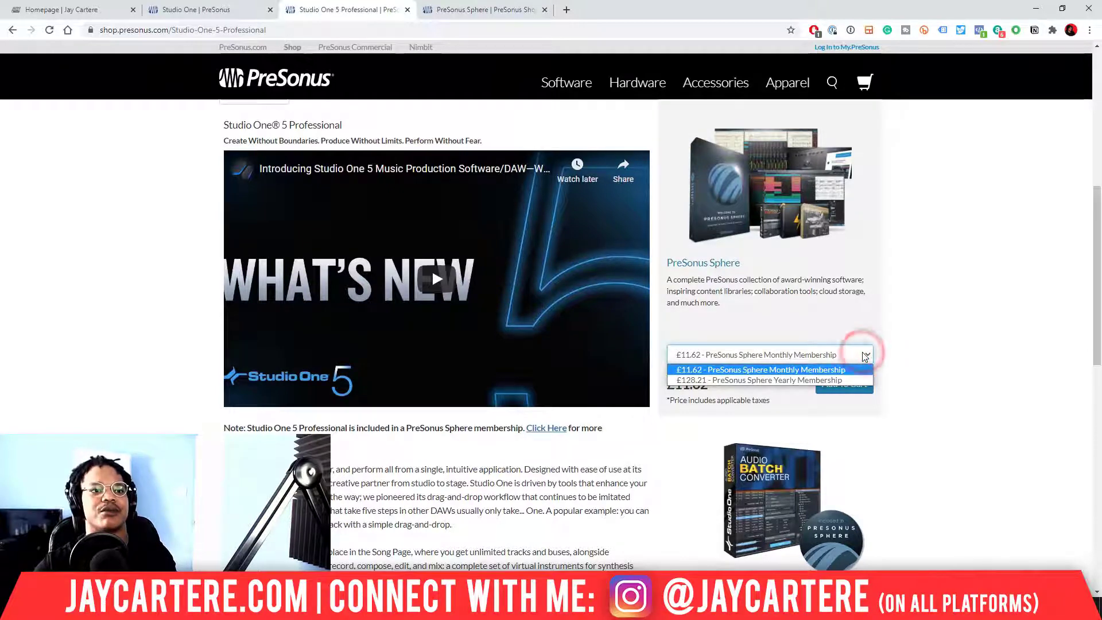
click(865, 355)
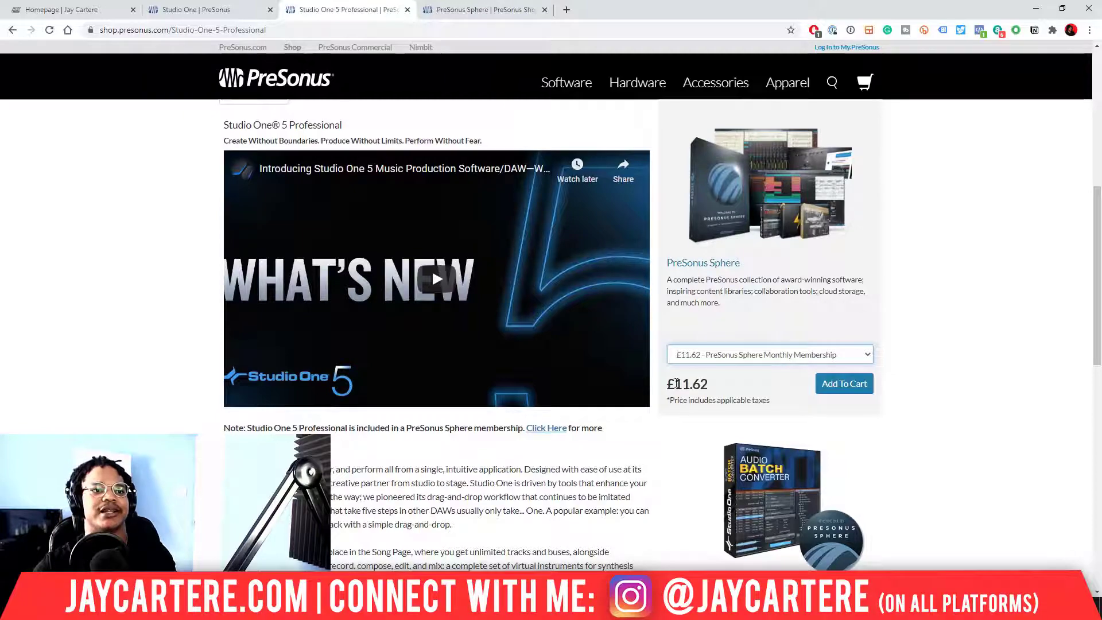
- Examine the Studio One 5 Professional product description and the related add-ons offered beside it
scroll(981, 291, down, 6)
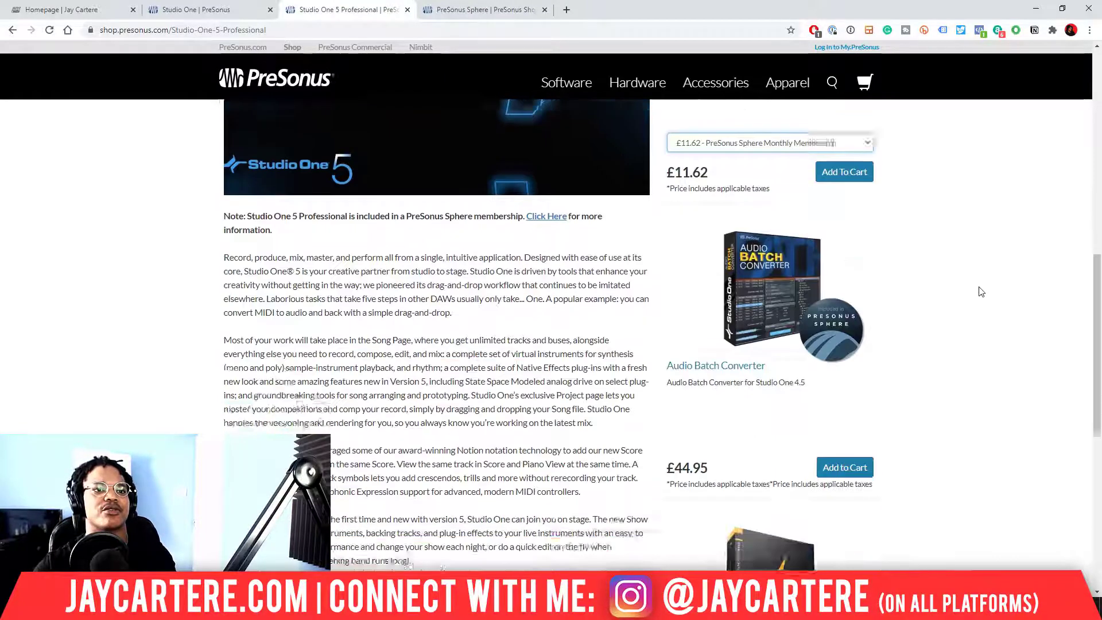
scroll(982, 292, up, 5)
scroll(982, 292, down, 7)
scroll(982, 292, up, 6)
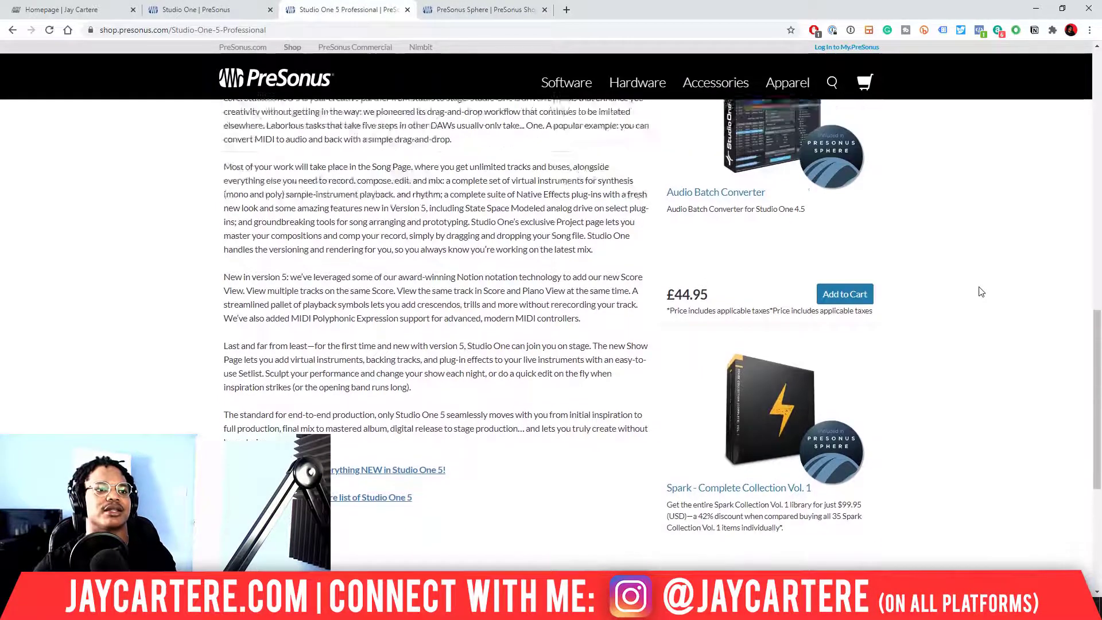
scroll(982, 292, down, 5)
scroll(982, 292, up, 6)
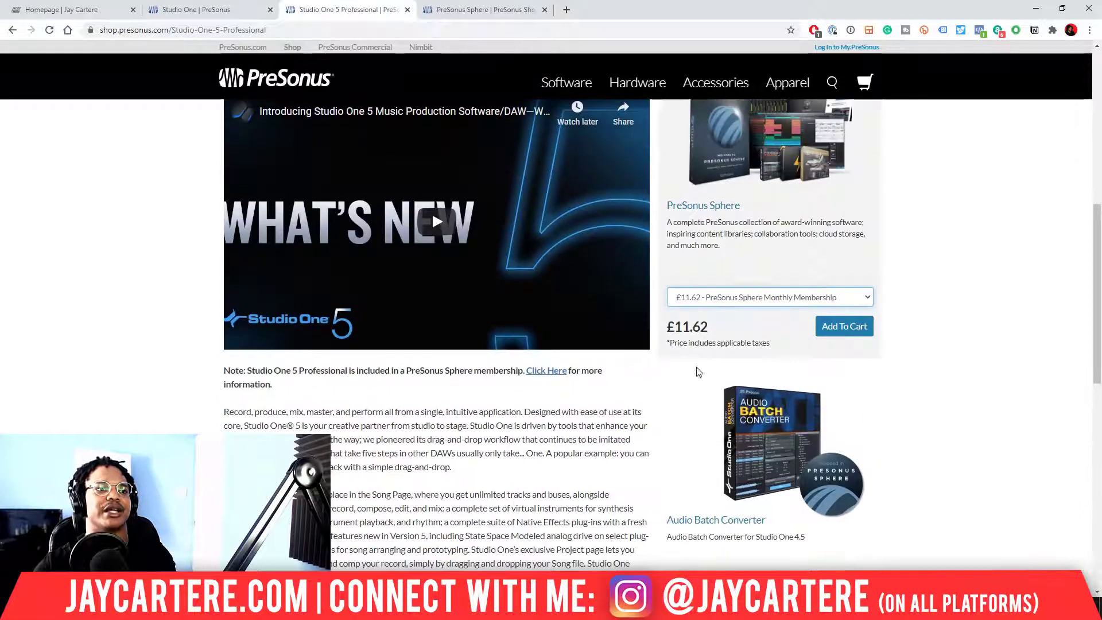
scroll(419, 460, down, 7)
scroll(422, 454, up, 8)
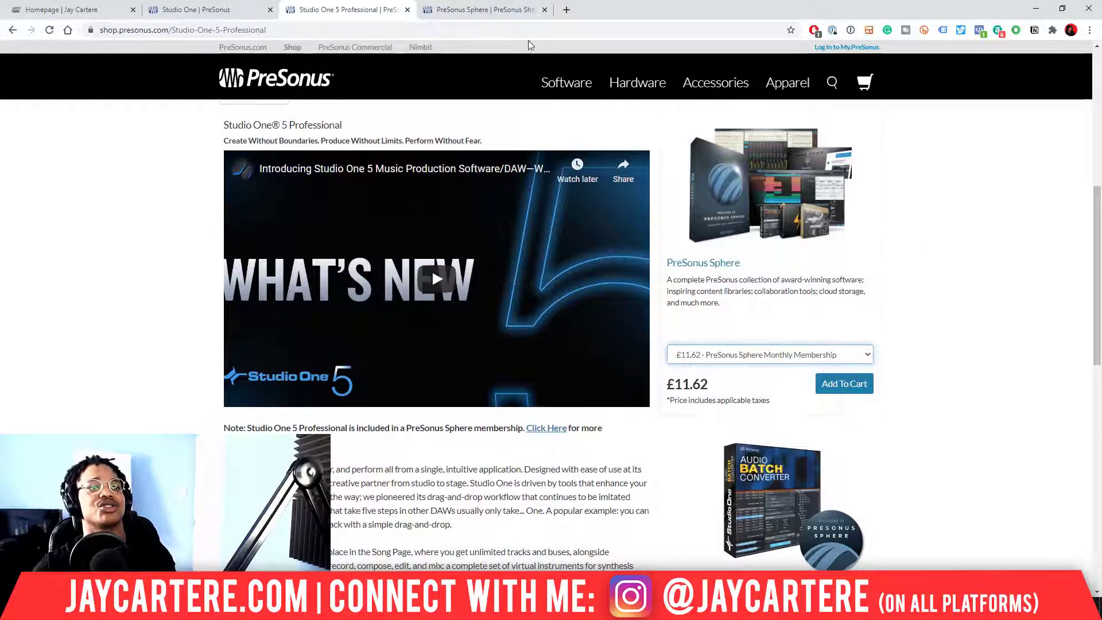
- Examine the PreSonus Sphere shop page, including its membership benefits and the additional 70 GB storage offer
click(462, 8)
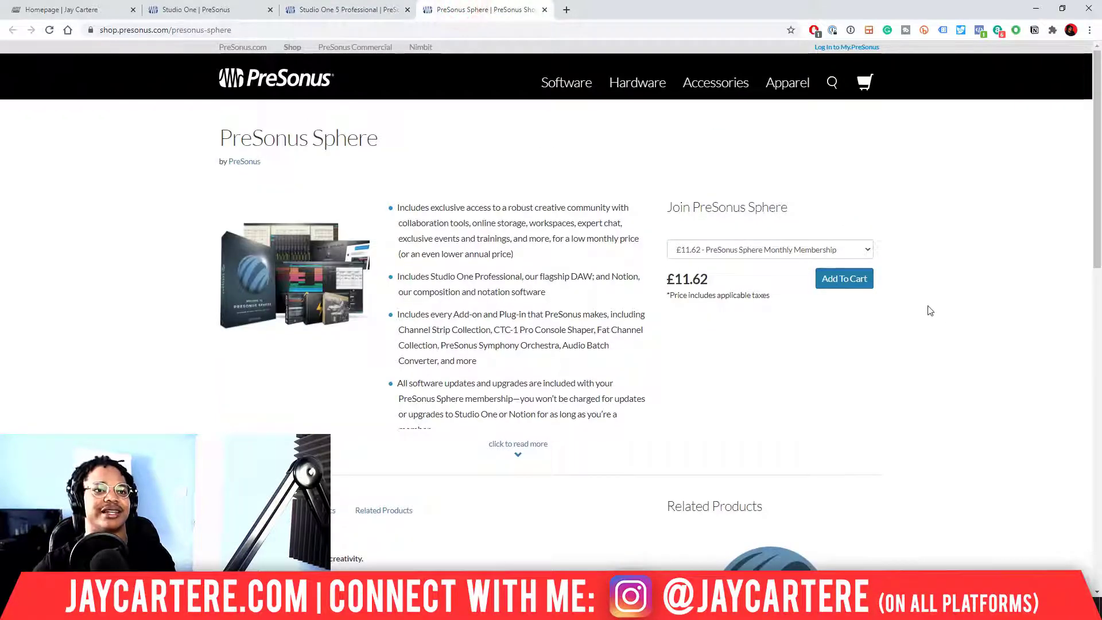
click(868, 250)
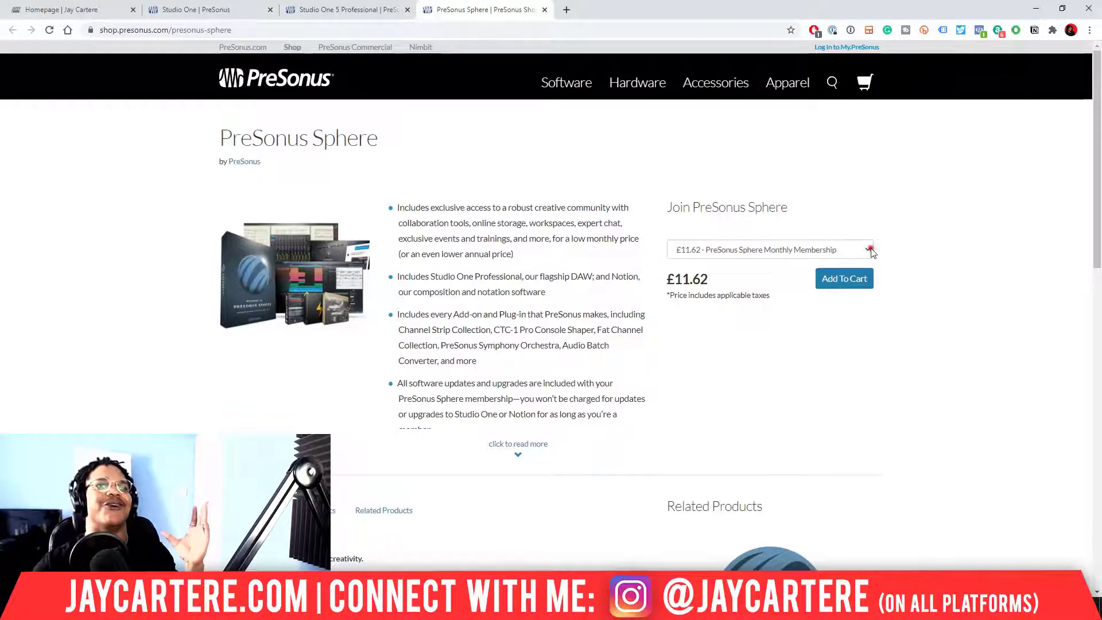
click(952, 245)
scroll(1008, 329, down, 10)
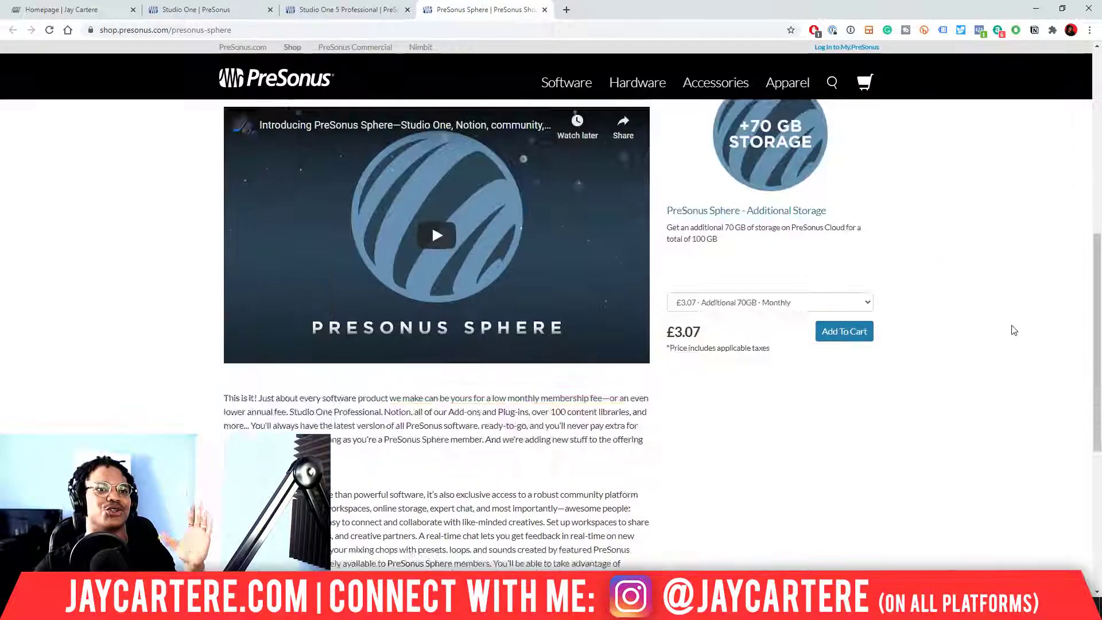
scroll(1014, 330, up, 4)
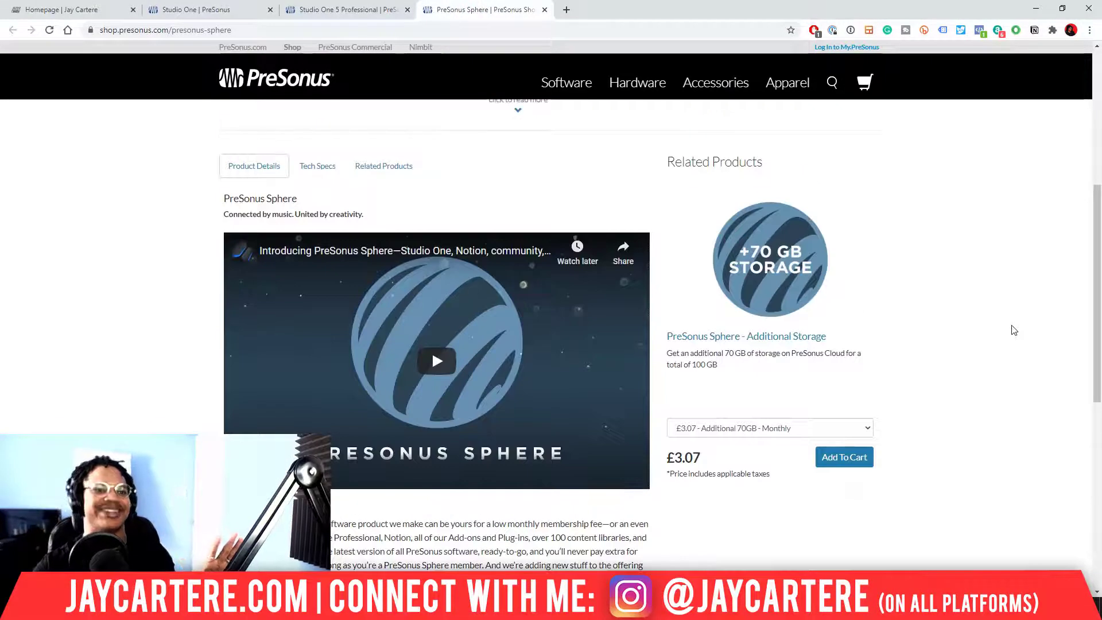
scroll(1014, 330, up, 6)
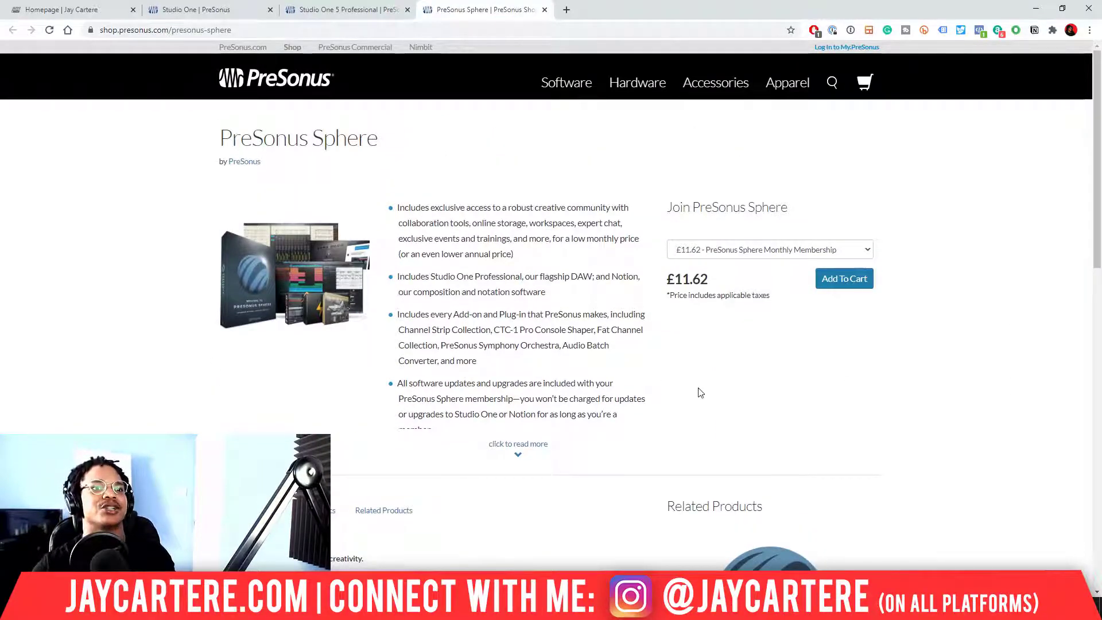
- Open the Studio One shop listing from the product page's Buy Now link and compare the available editions and upgrades
click(325, 11)
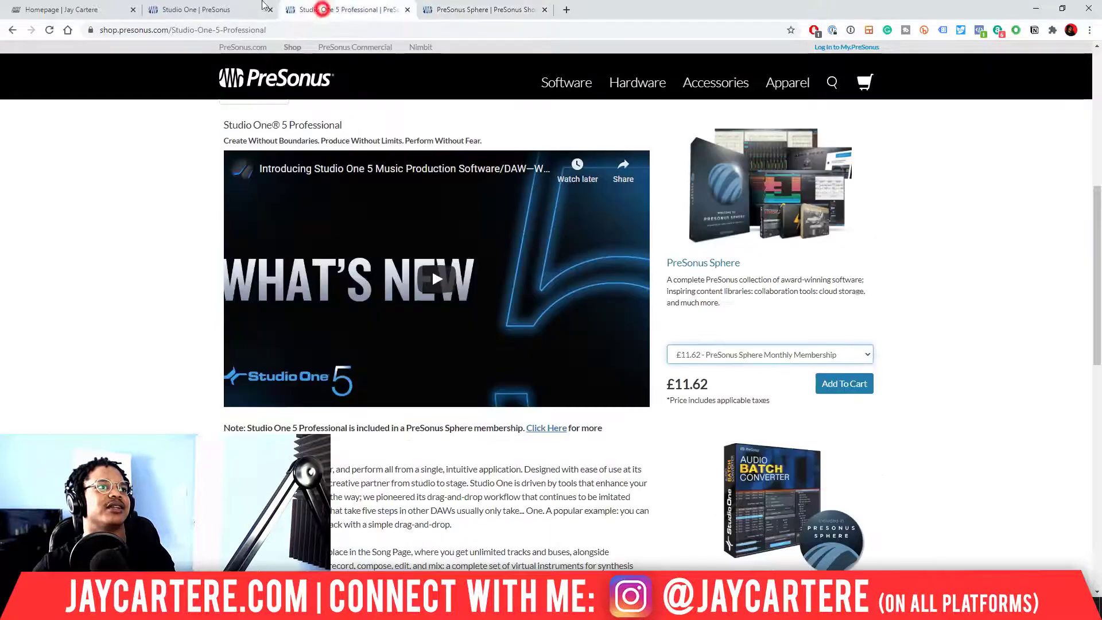
click(212, 10)
click(846, 127)
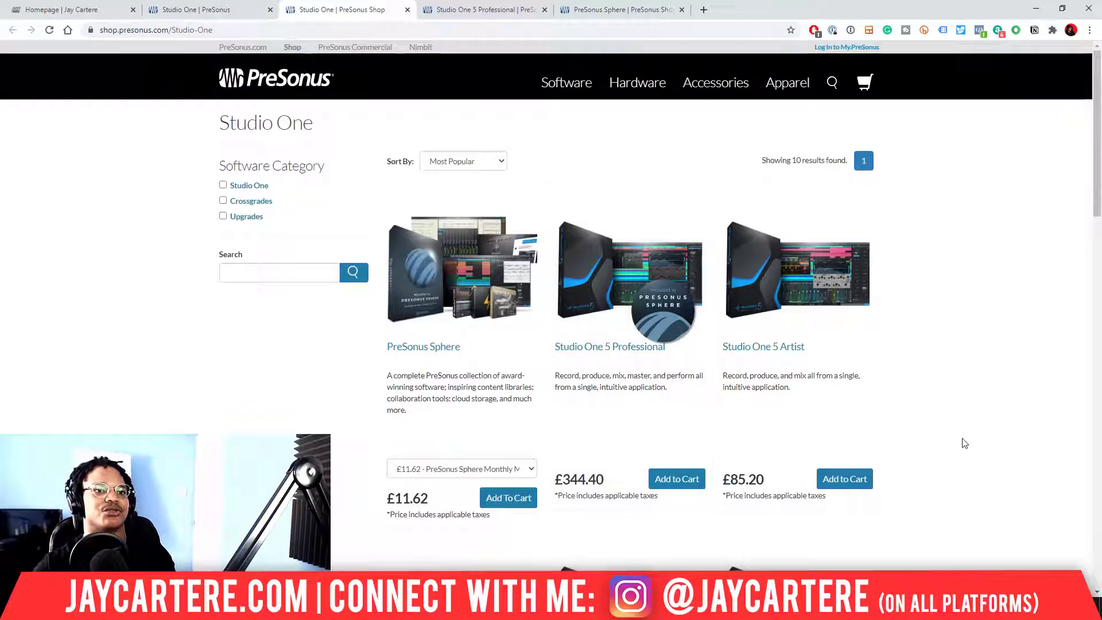
scroll(957, 438, down, 7)
scroll(921, 426, up, 5)
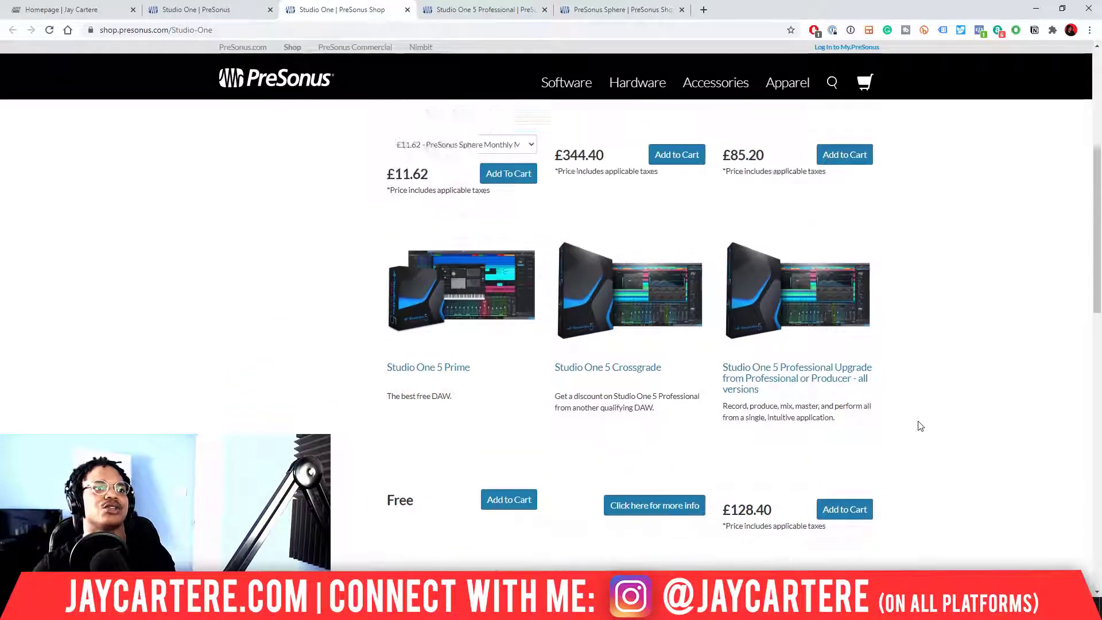
scroll(792, 319, up, 1)
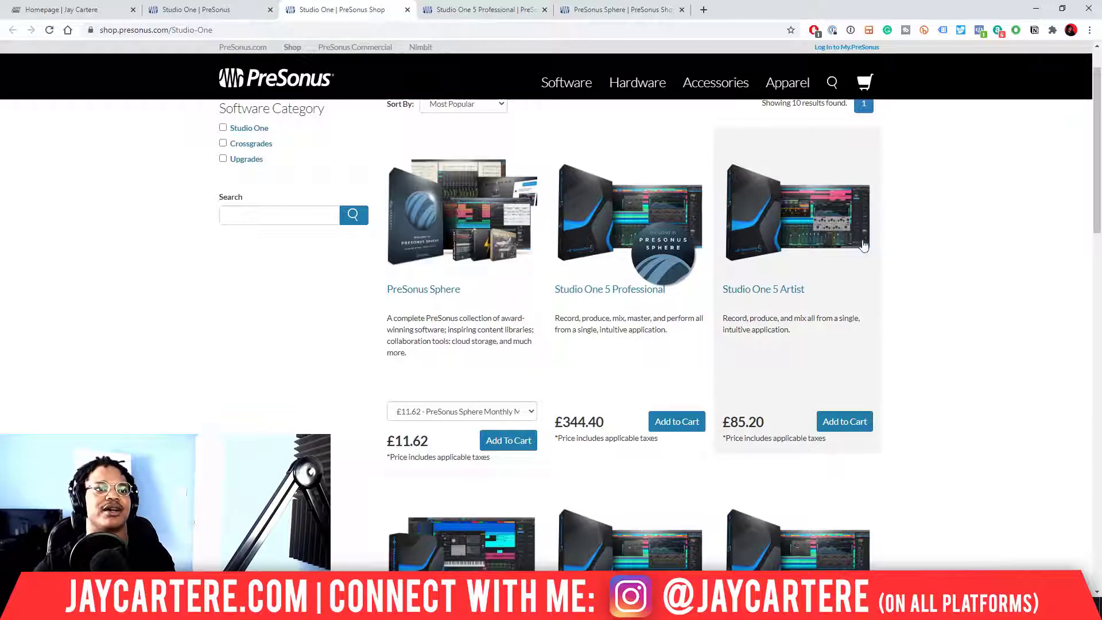
scroll(609, 303, down, 2)
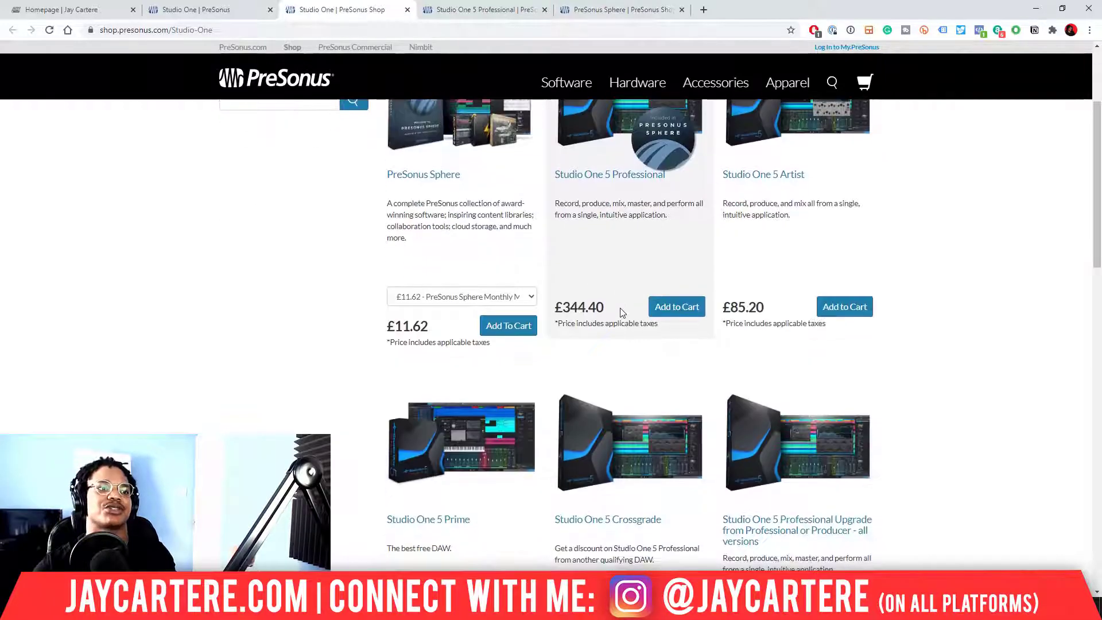
scroll(576, 229, down, 4)
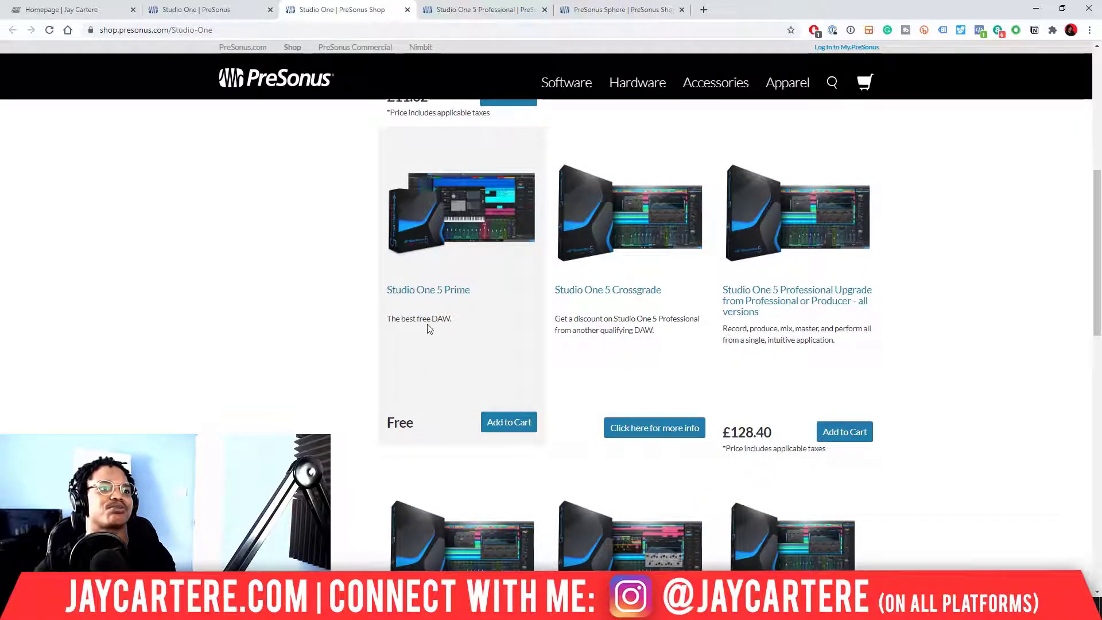
- Open the Studio One 5 Prime product page in a new browser tab
scroll(356, 280, up, 2)
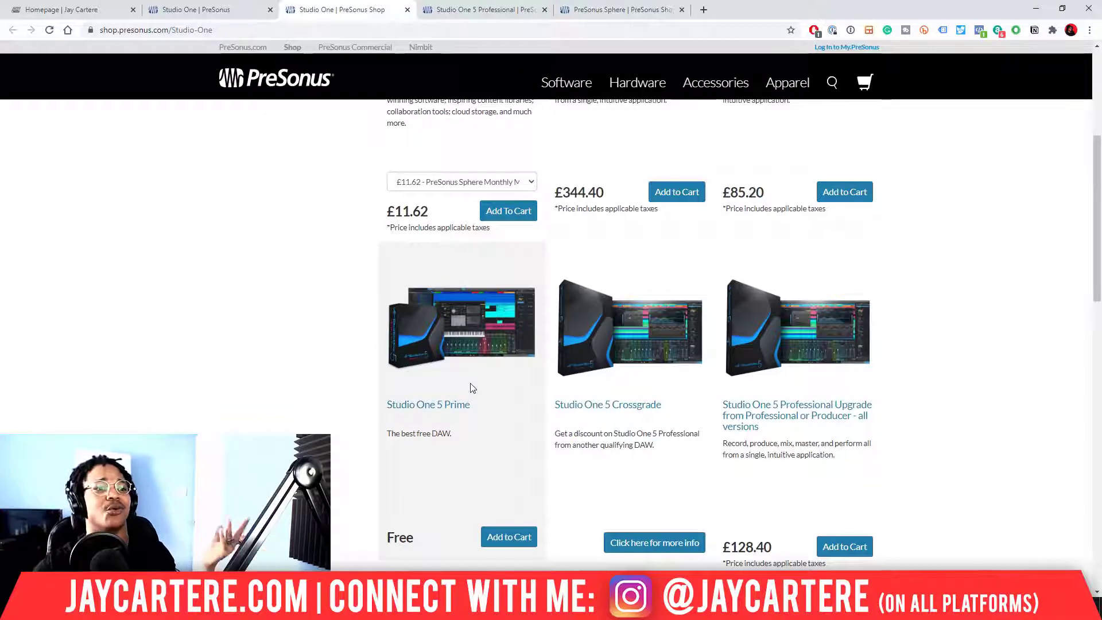
right_click(453, 405)
click(492, 412)
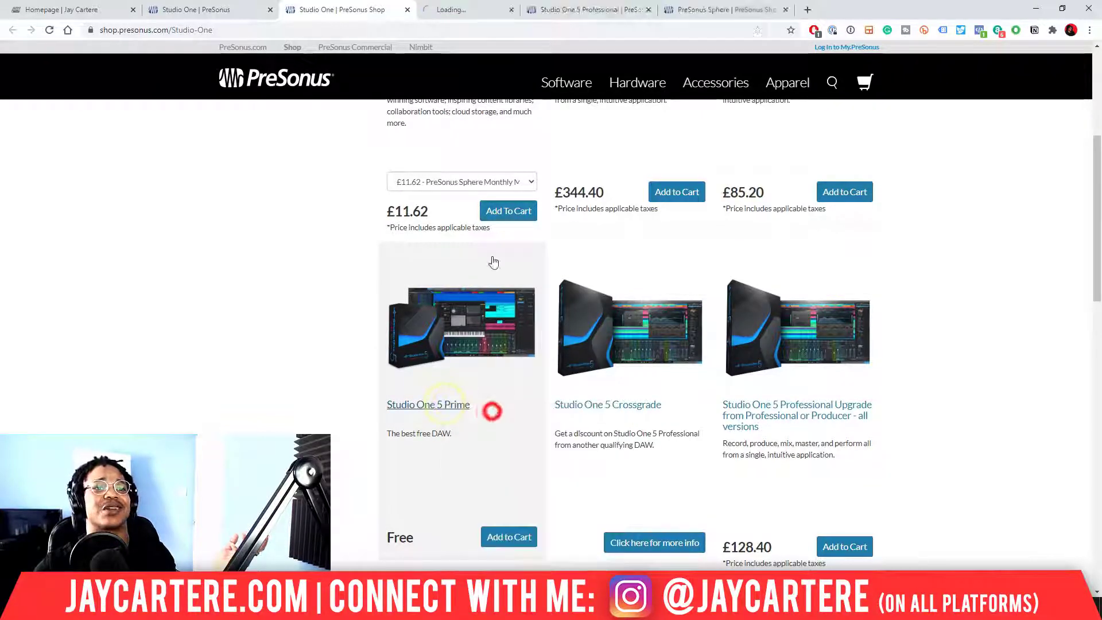
- Examine the Studio One 5 Prime page, including its expanded feature list and full product description
click(494, 7)
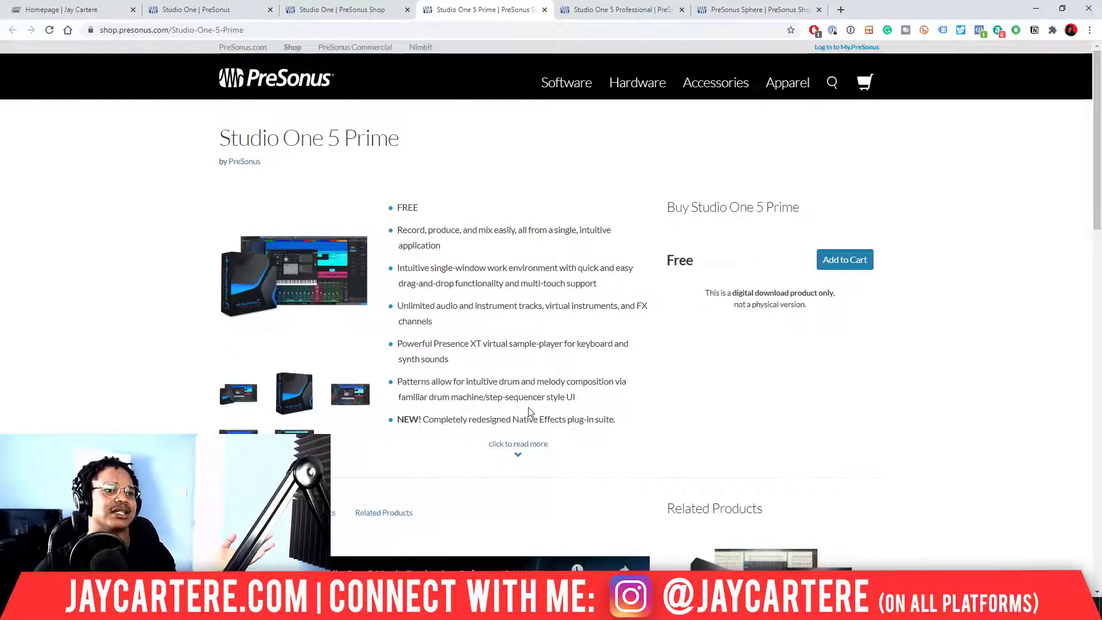
click(519, 454)
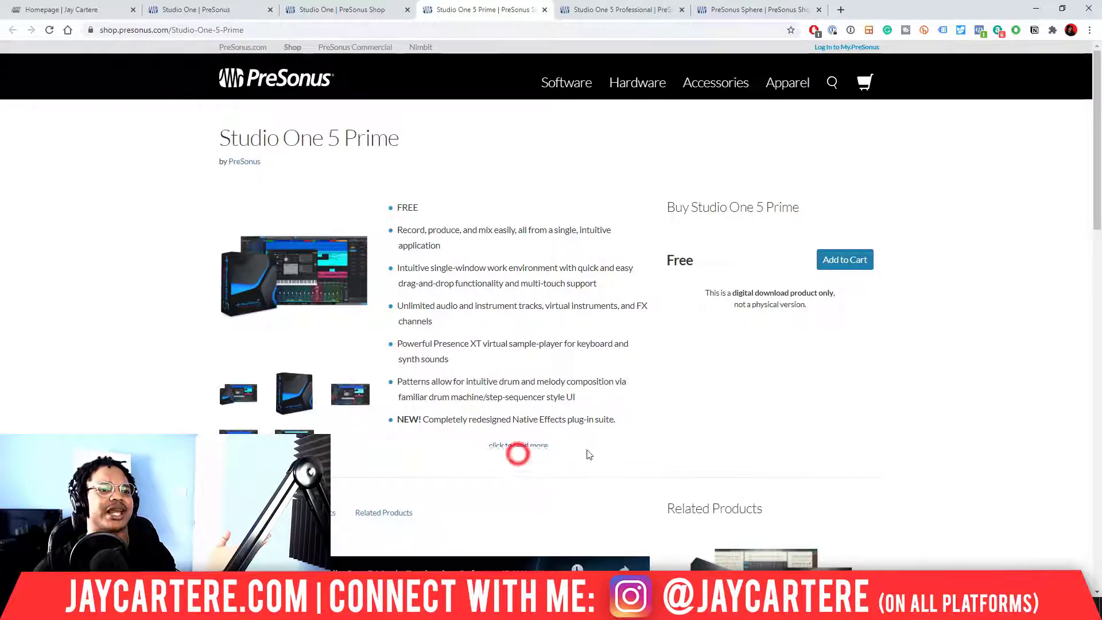
scroll(632, 445, up, 4)
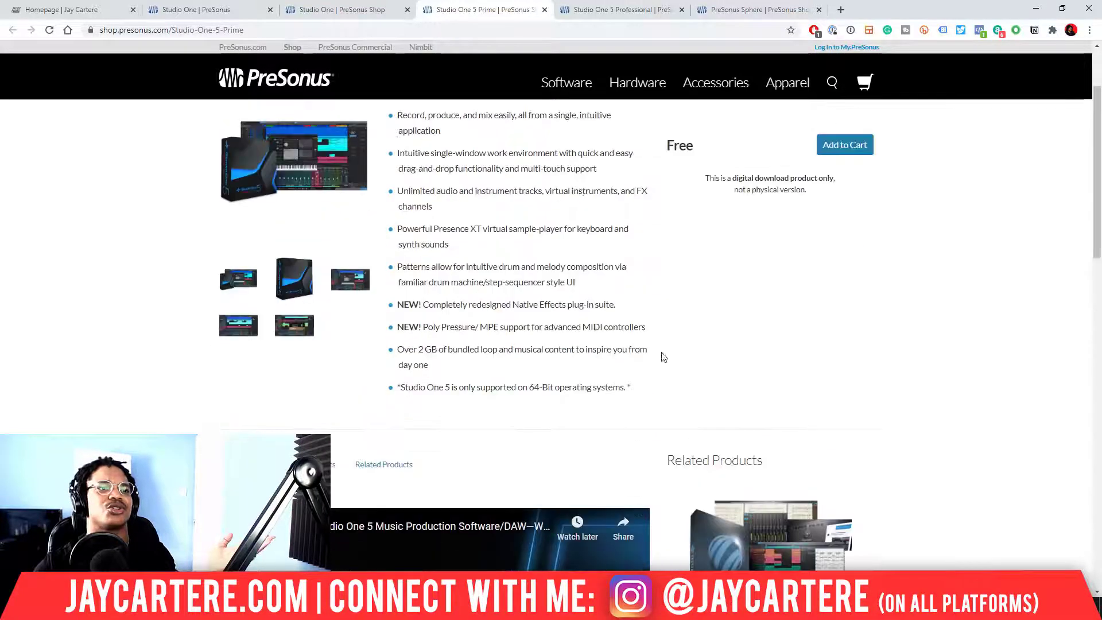
scroll(708, 343, down, 7)
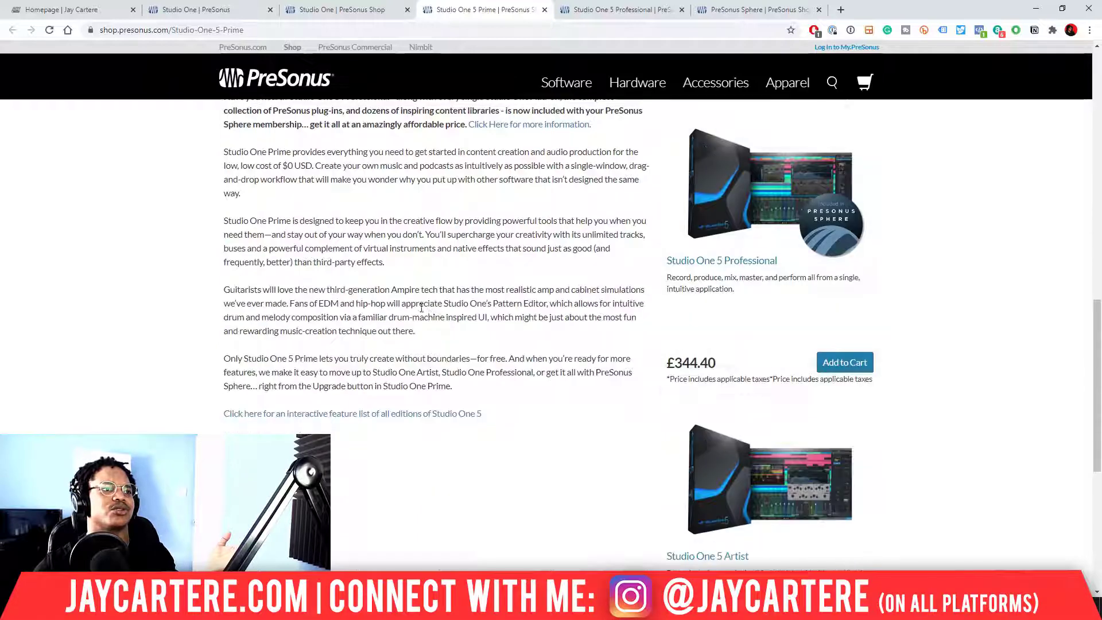
scroll(417, 322, up, 3)
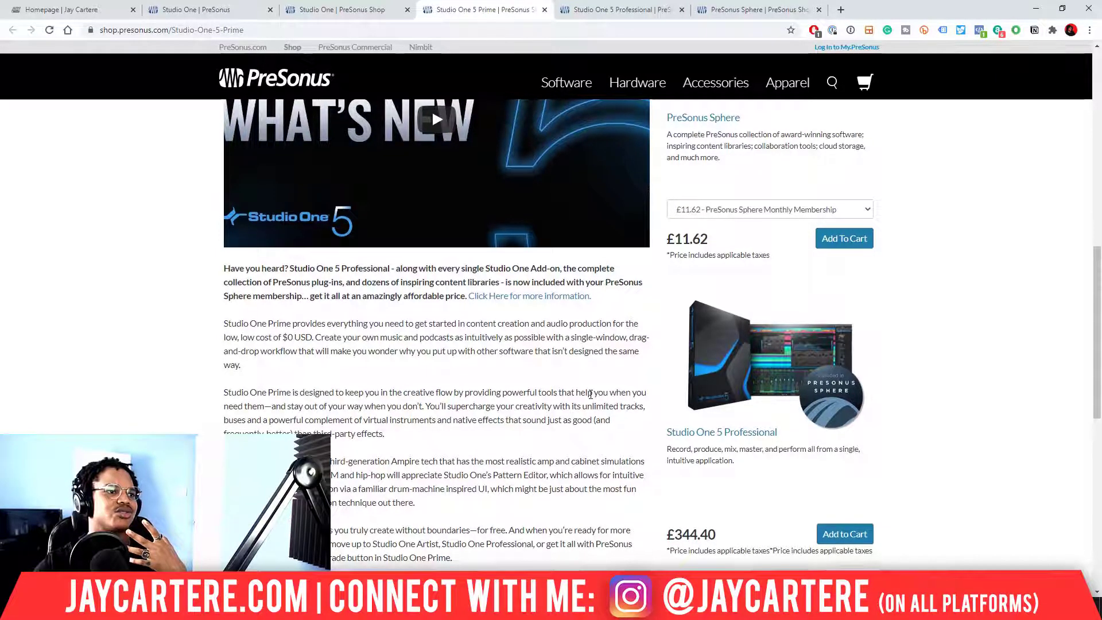
scroll(591, 399, down, 2)
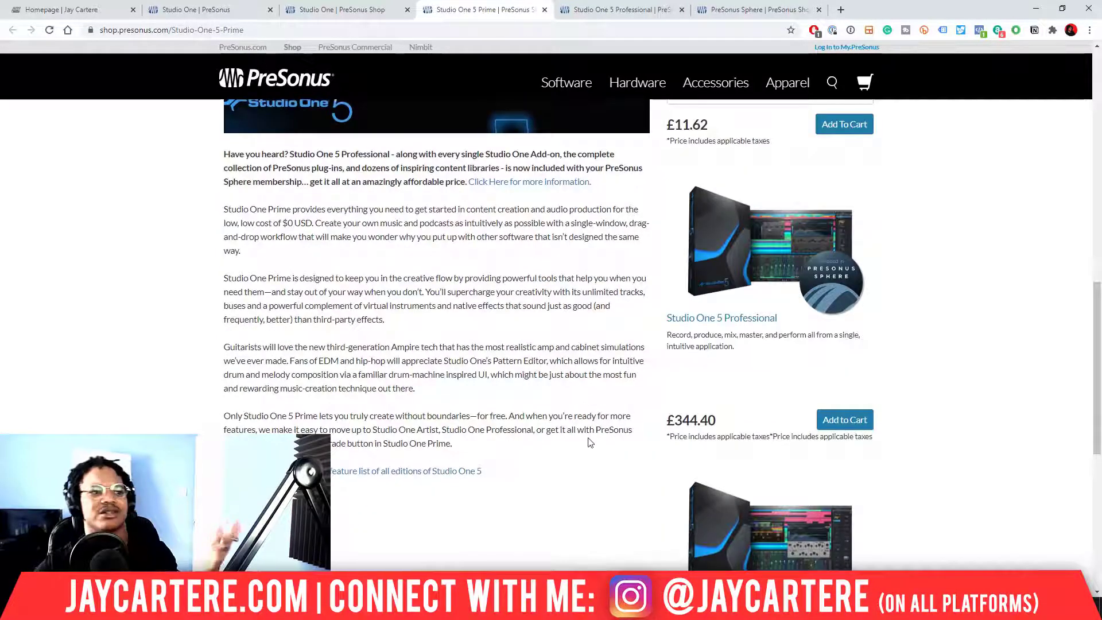
scroll(589, 443, up, 1)
scroll(590, 442, up, 12)
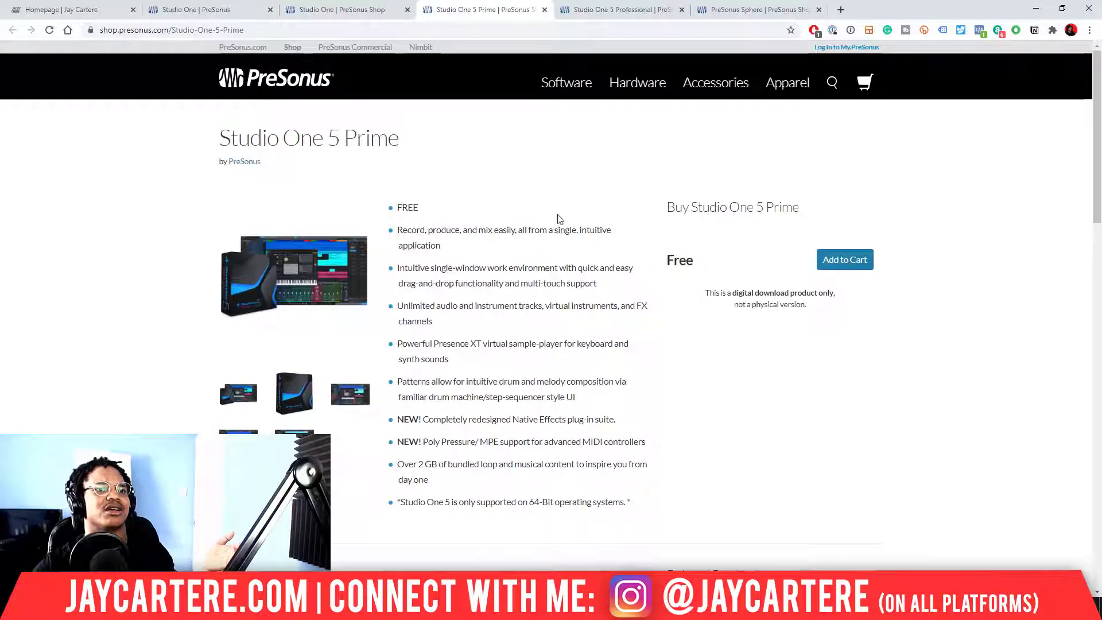
- Return to the Studio One shop listing and compare the Sphere, Professional, Artist, Prime and Professional Upgrade offers
click(314, 10)
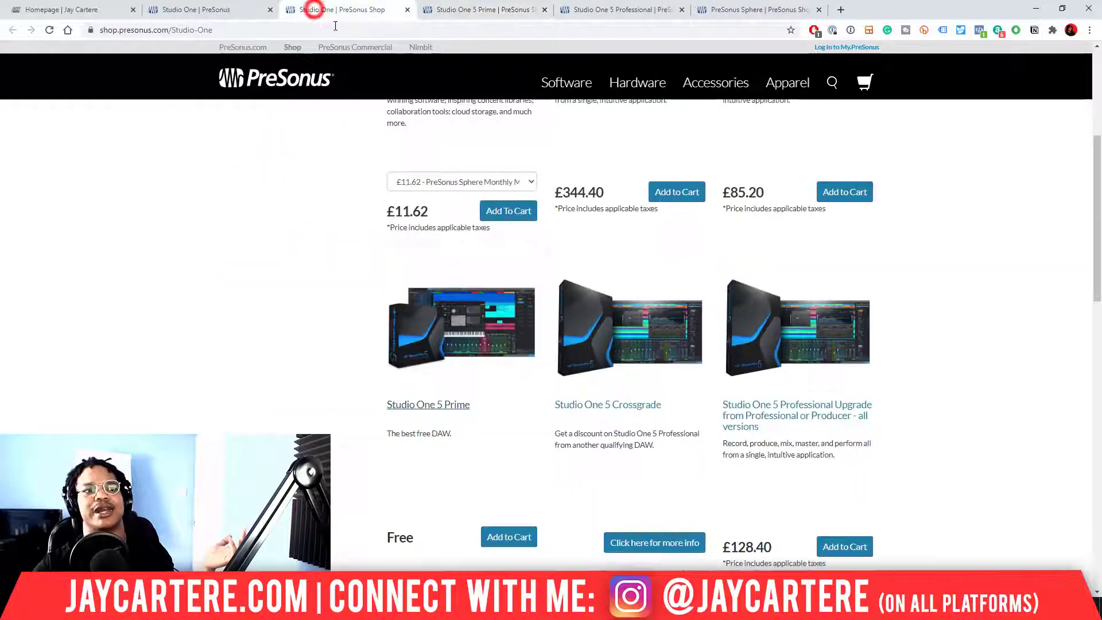
scroll(893, 497, down, 2)
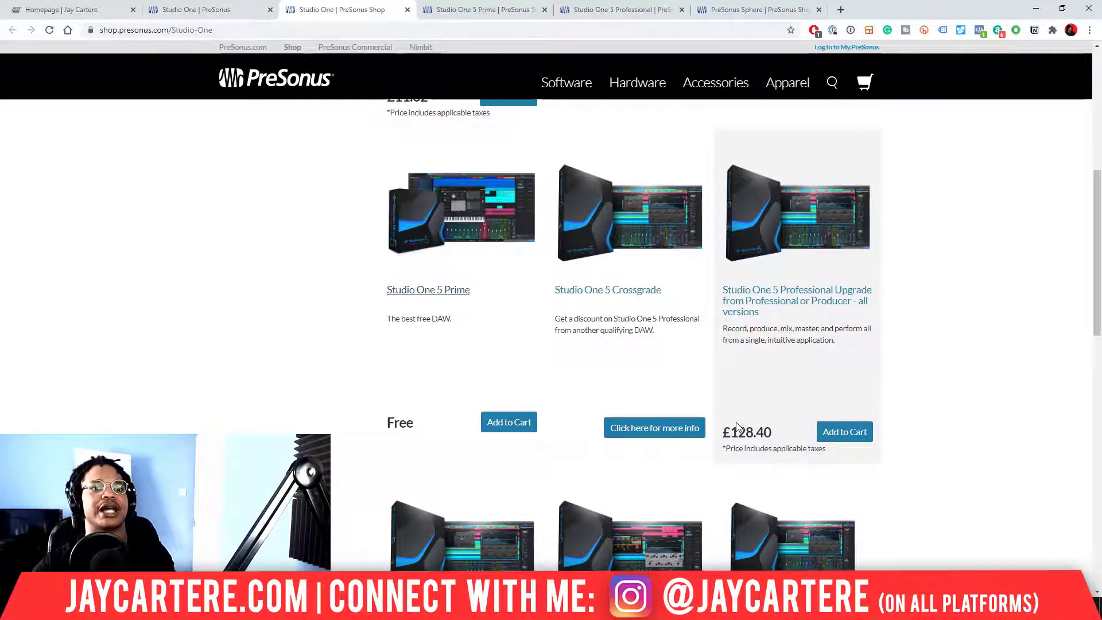
scroll(784, 423, up, 7)
scroll(663, 372, down, 6)
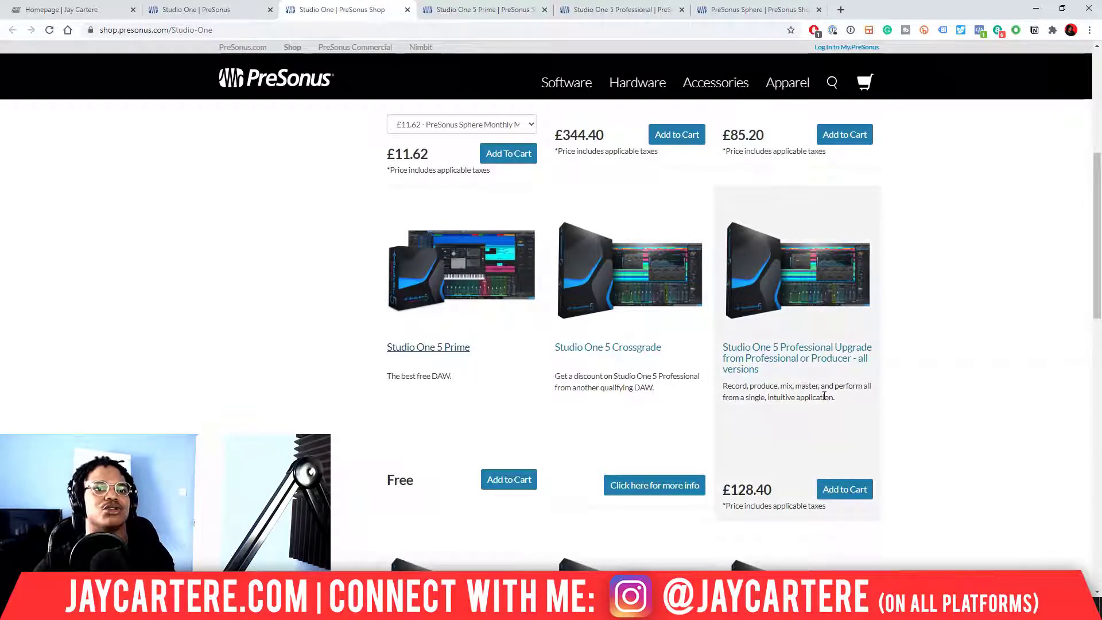
scroll(882, 417, up, 2)
scroll(915, 395, up, 1)
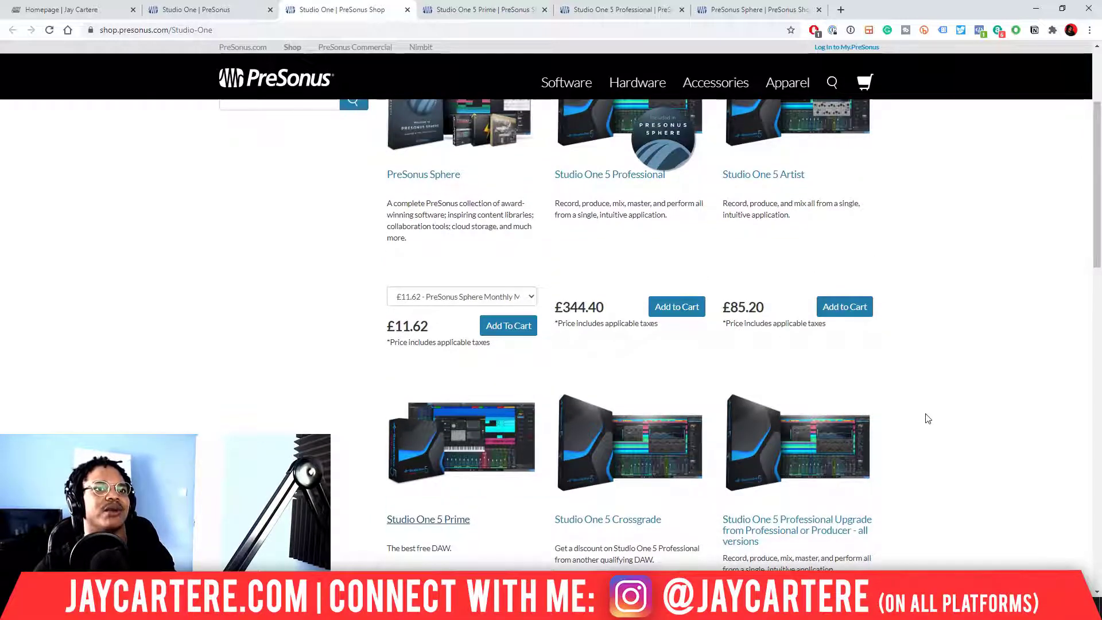
scroll(928, 419, down, 1)
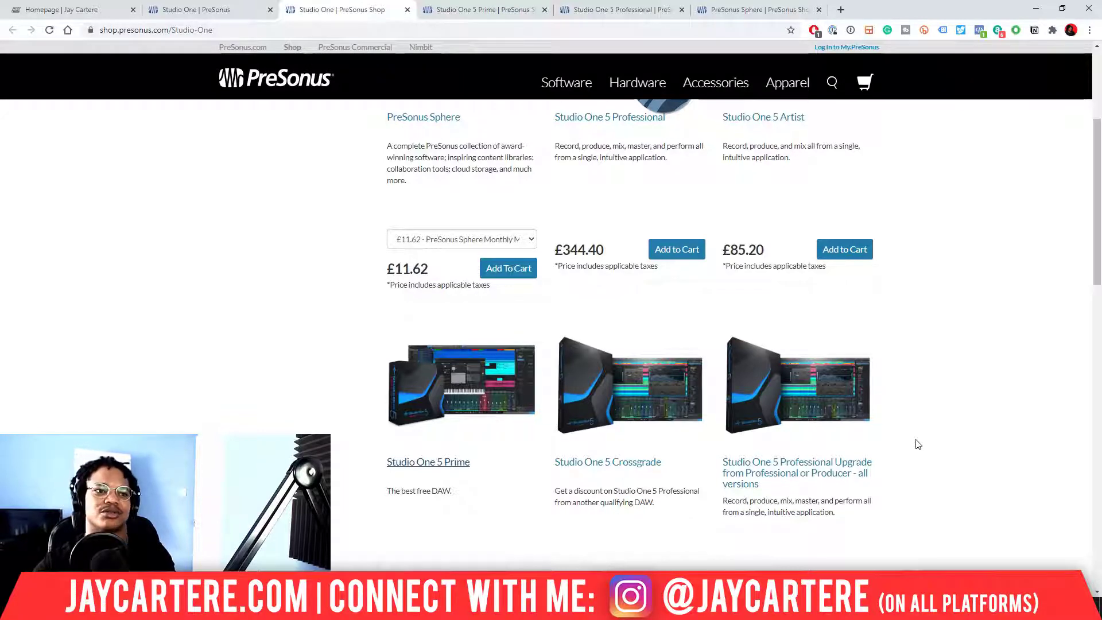
scroll(919, 444, down, 1)
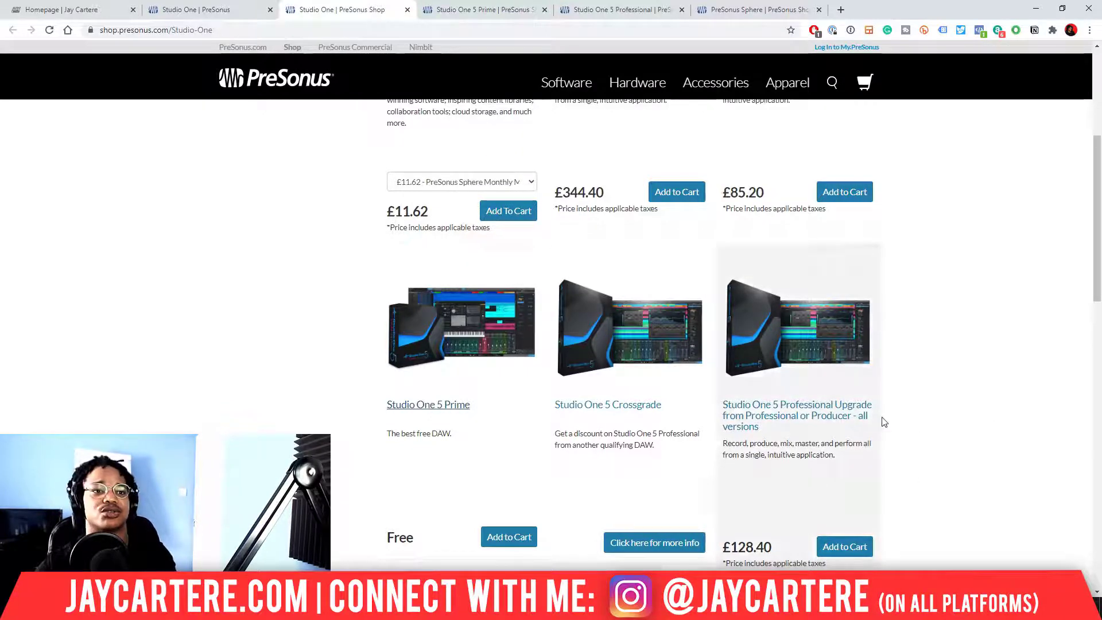
- Open the Studio One 5 Crossgrade page in a new browser tab and review its proof-of-ownership and discount terms
scroll(913, 465, down, 2)
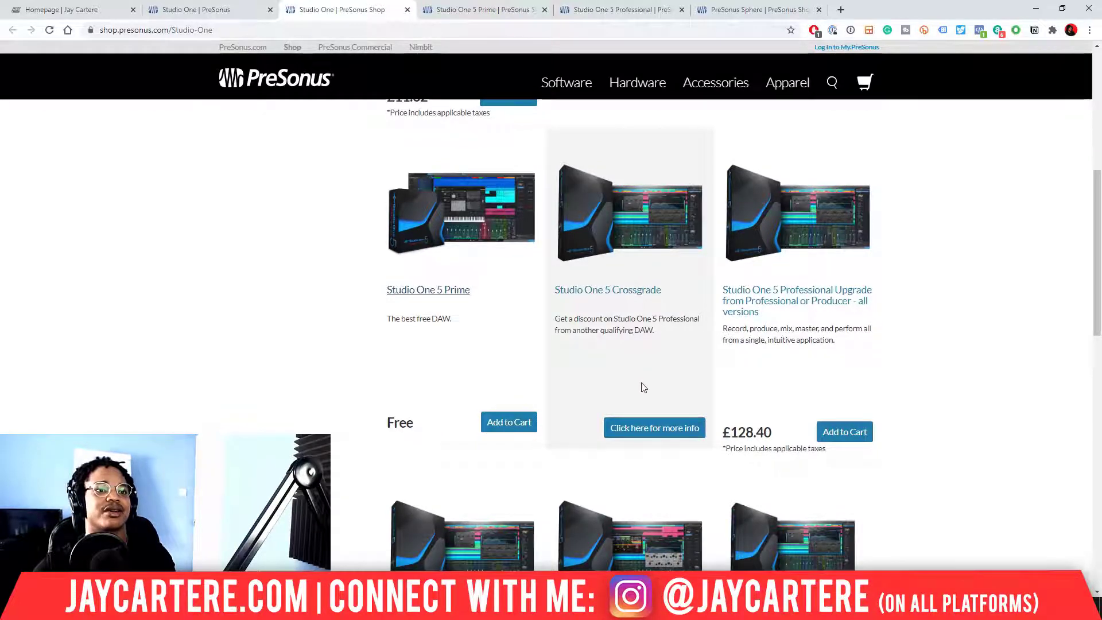
right_click(648, 427)
click(678, 431)
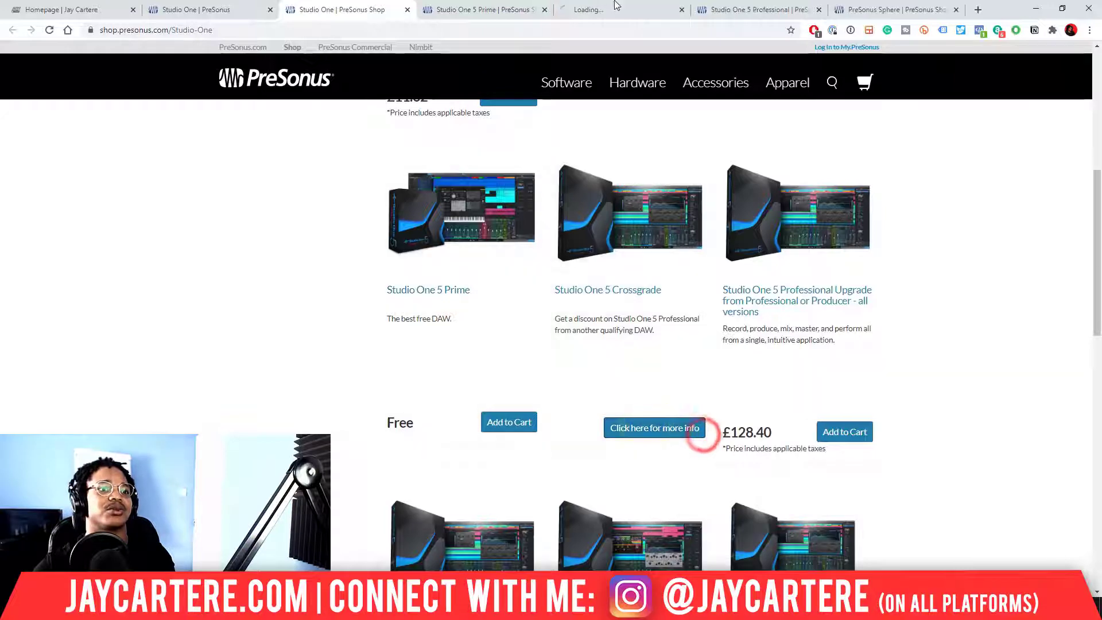
click(607, 8)
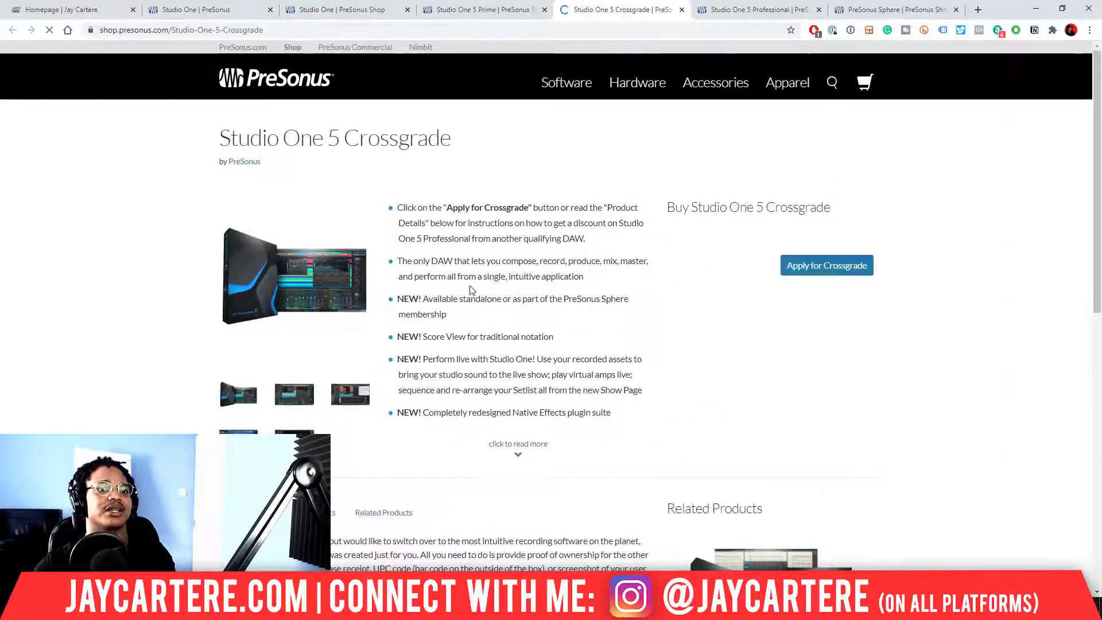
scroll(815, 322, down, 6)
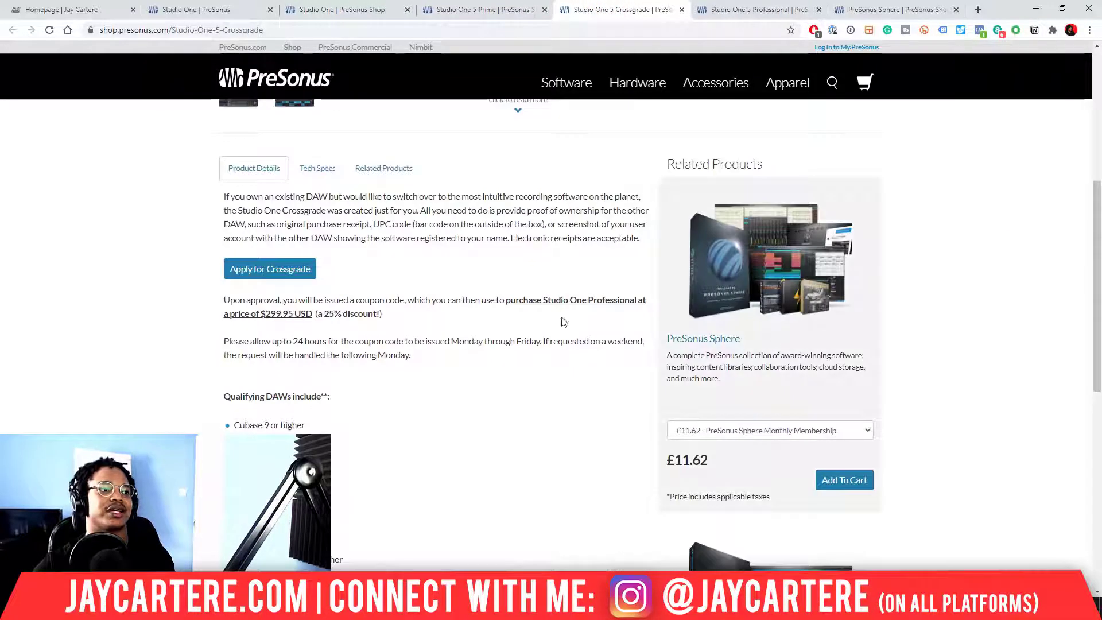
scroll(586, 339, down, 4)
scroll(613, 359, down, 2)
scroll(608, 358, up, 4)
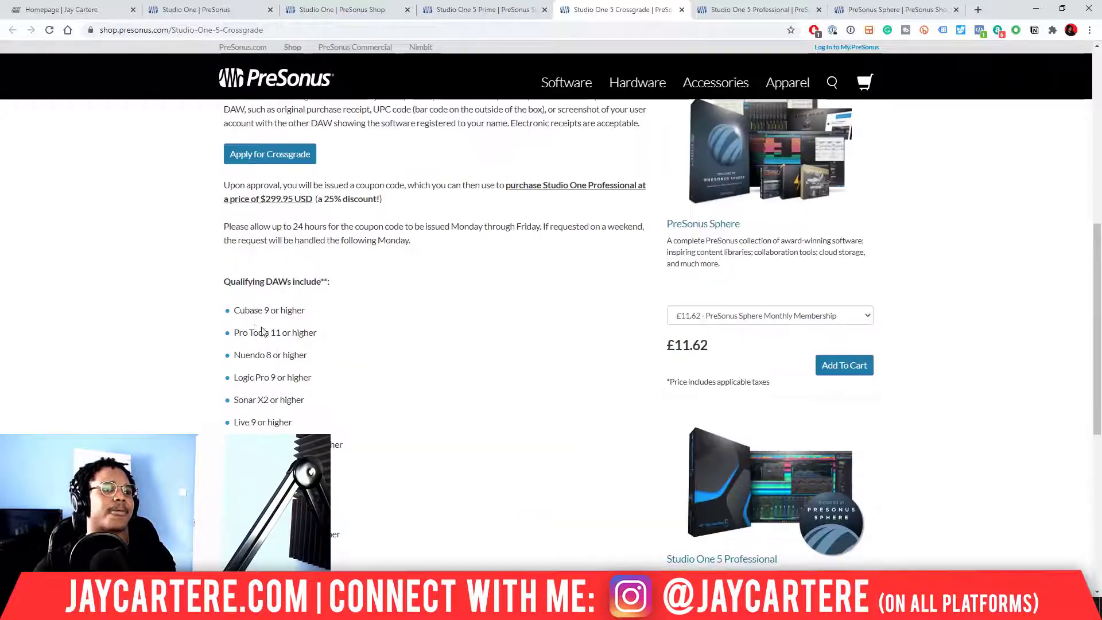
- Examine the crossgrade's list of qualifying DAWs, highlighting entries such as Logic Pro, FL Studio 12, Bitwig Studio 2 and Reason 10
drag(235, 314, 268, 333)
drag(234, 378, 268, 377)
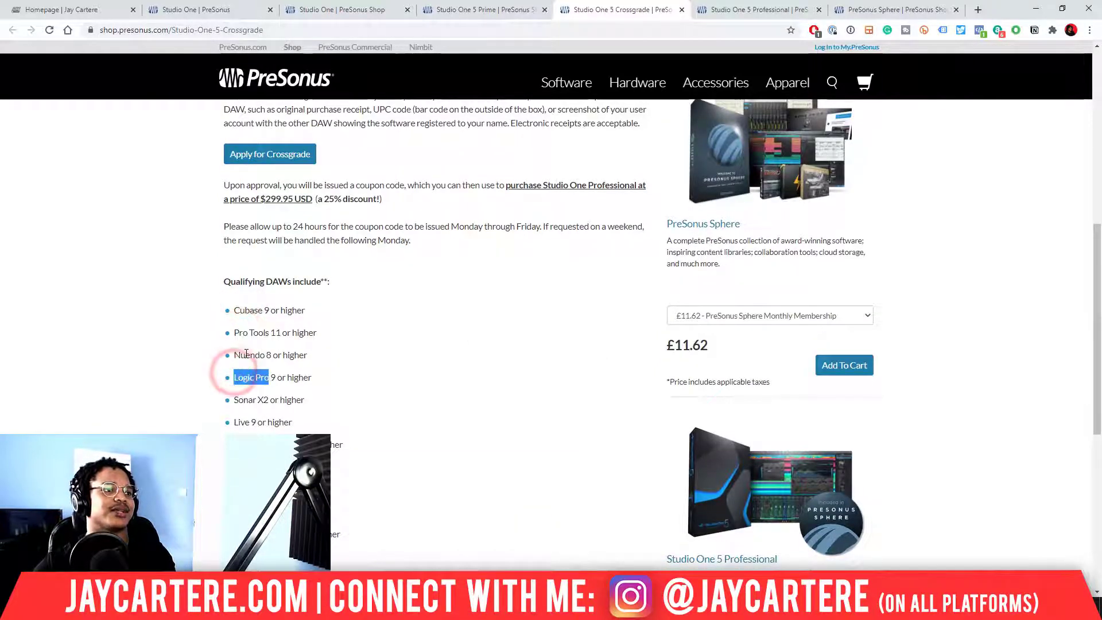
scroll(248, 357, down, 1)
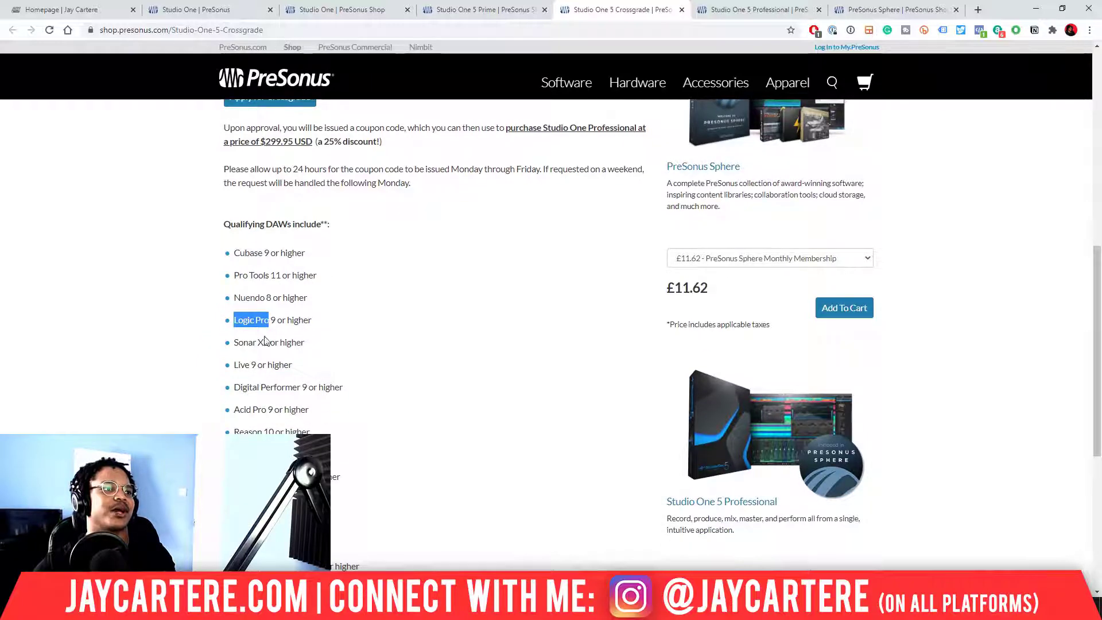
scroll(248, 380, down, 2)
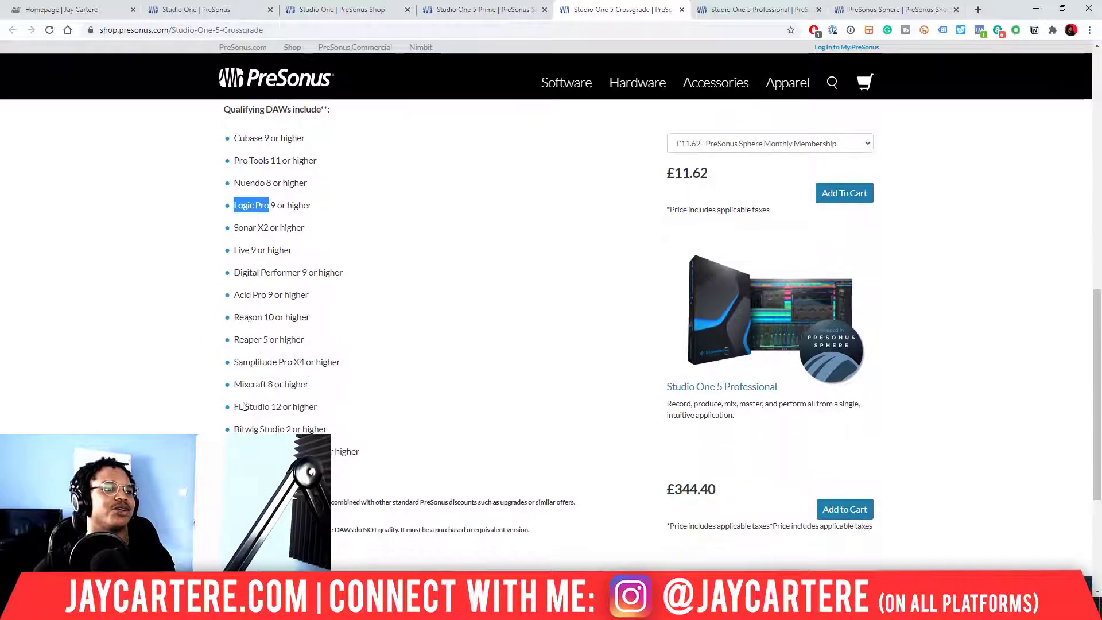
drag(234, 407, 293, 429)
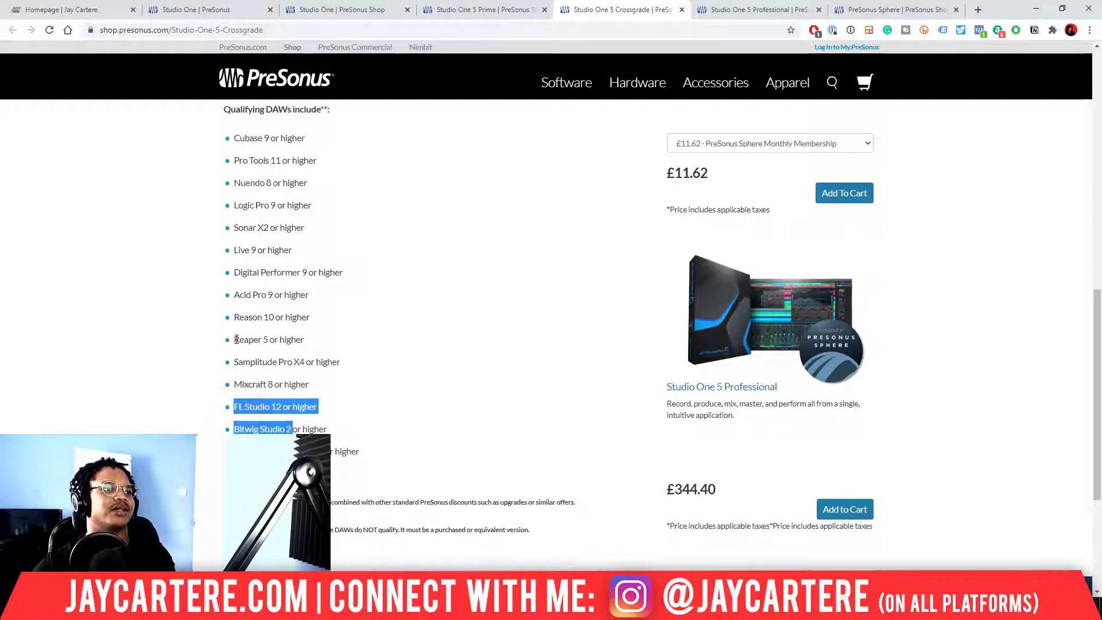
drag(235, 340, 274, 317)
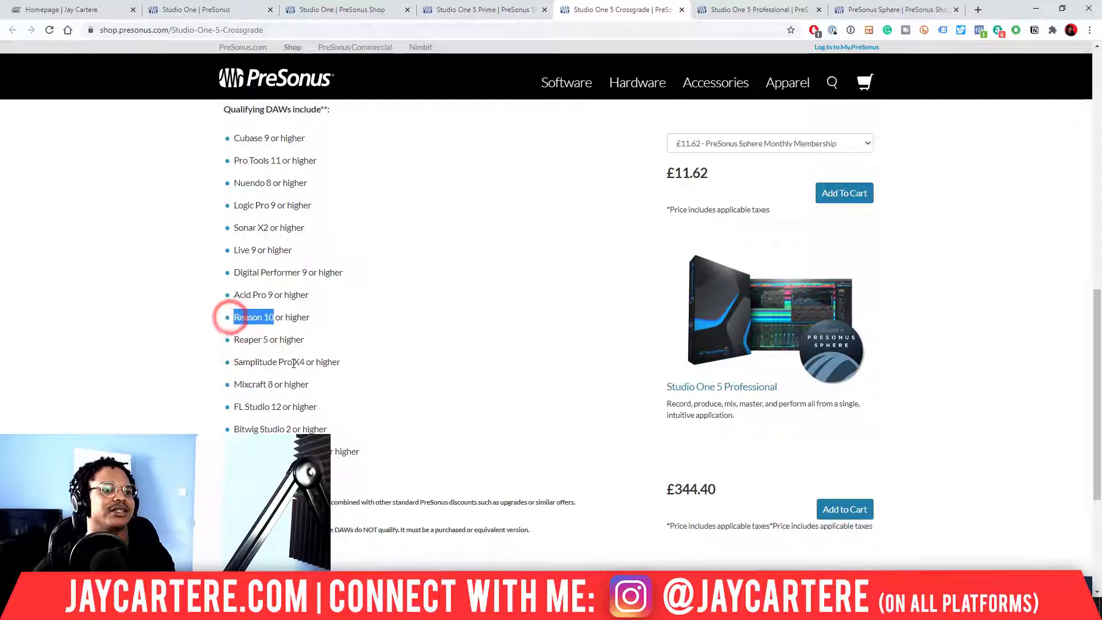
scroll(319, 369, up, 6)
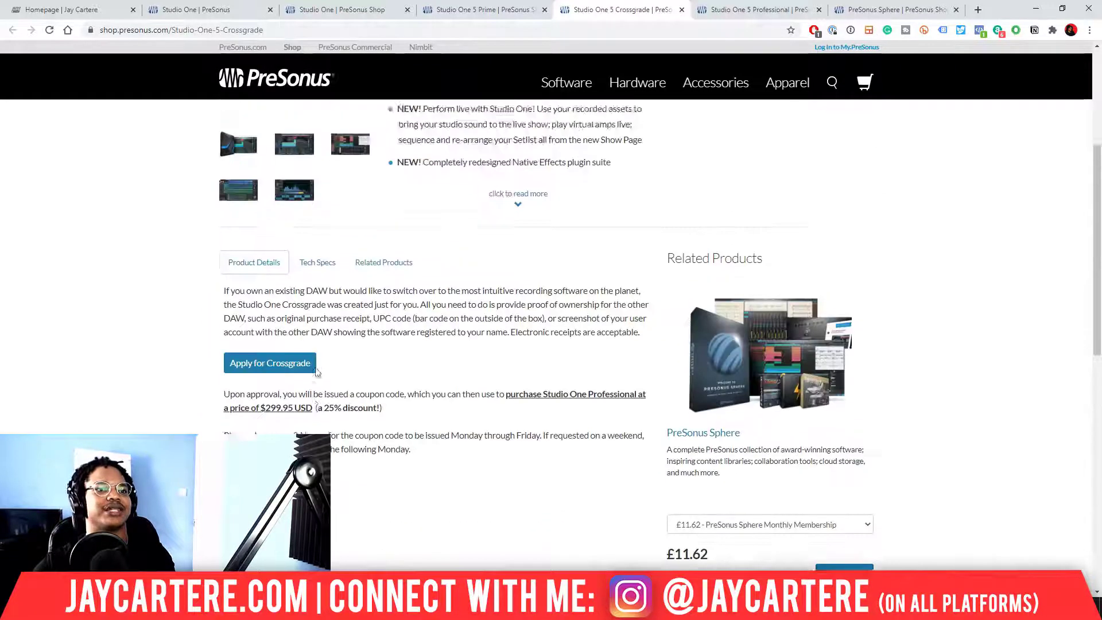
scroll(316, 372, up, 4)
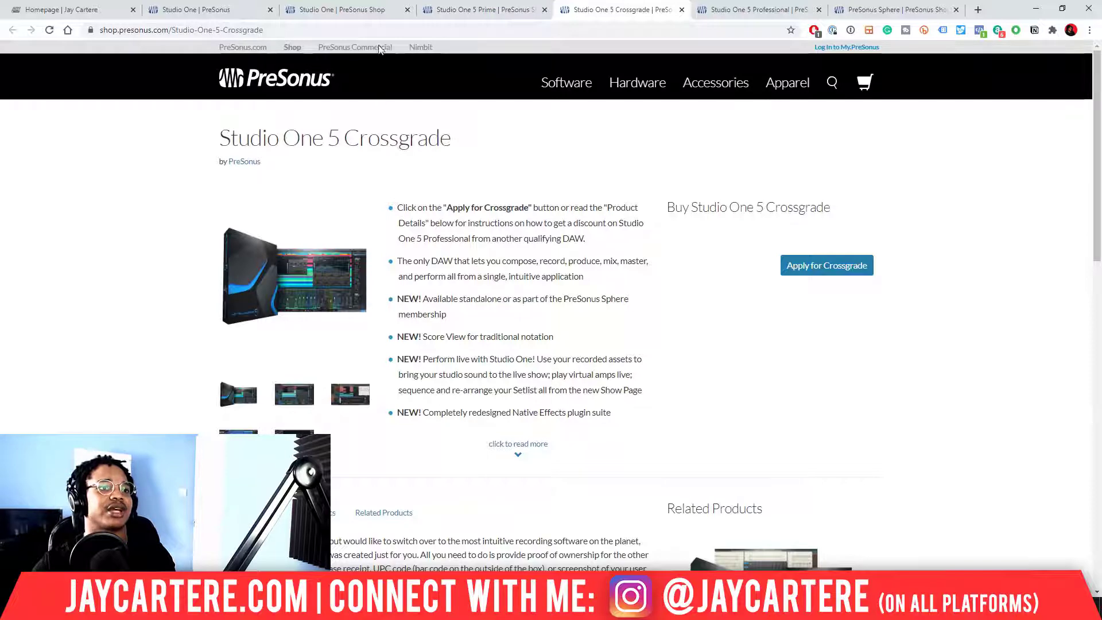
- Go back to the Studio One shop listing and examine the Professional and Artist upgrades and the educational licences
click(476, 10)
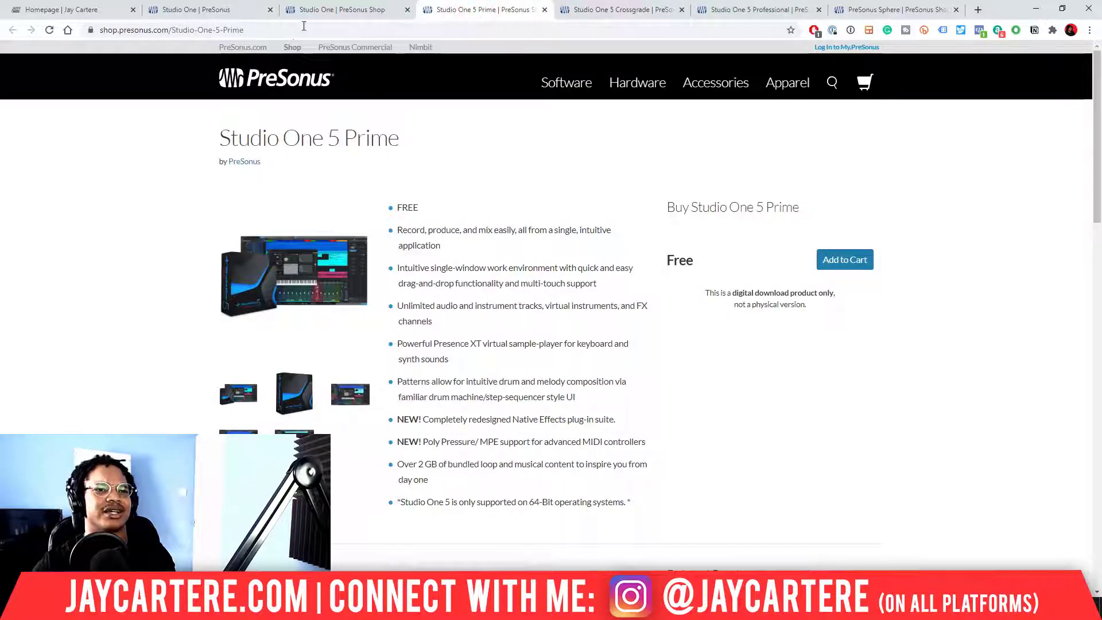
click(310, 10)
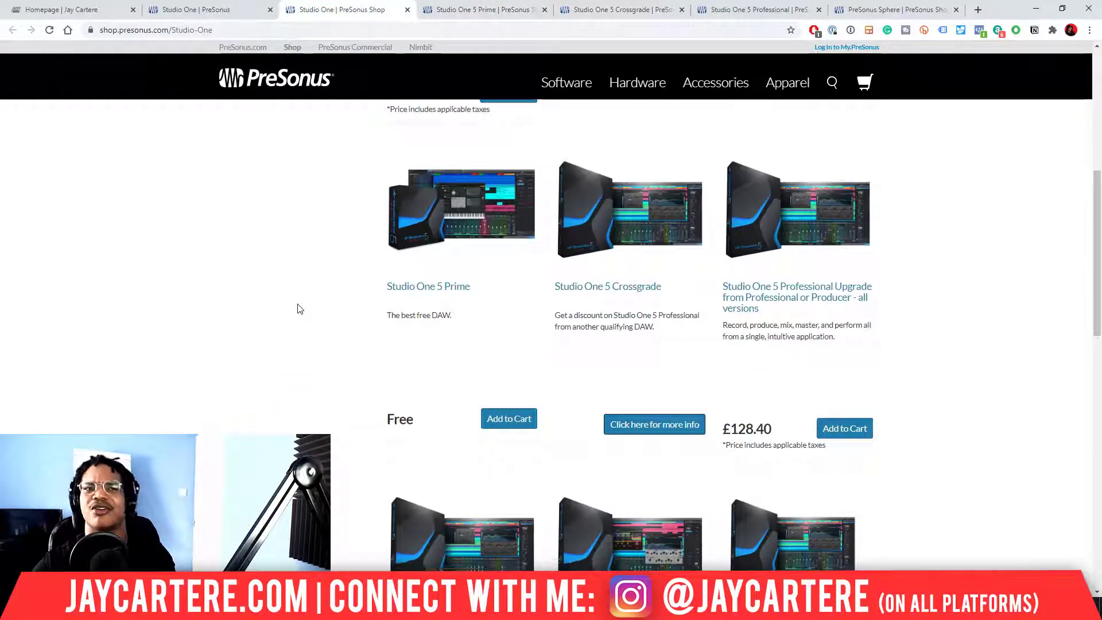
scroll(298, 309, down, 5)
scroll(525, 320, down, 1)
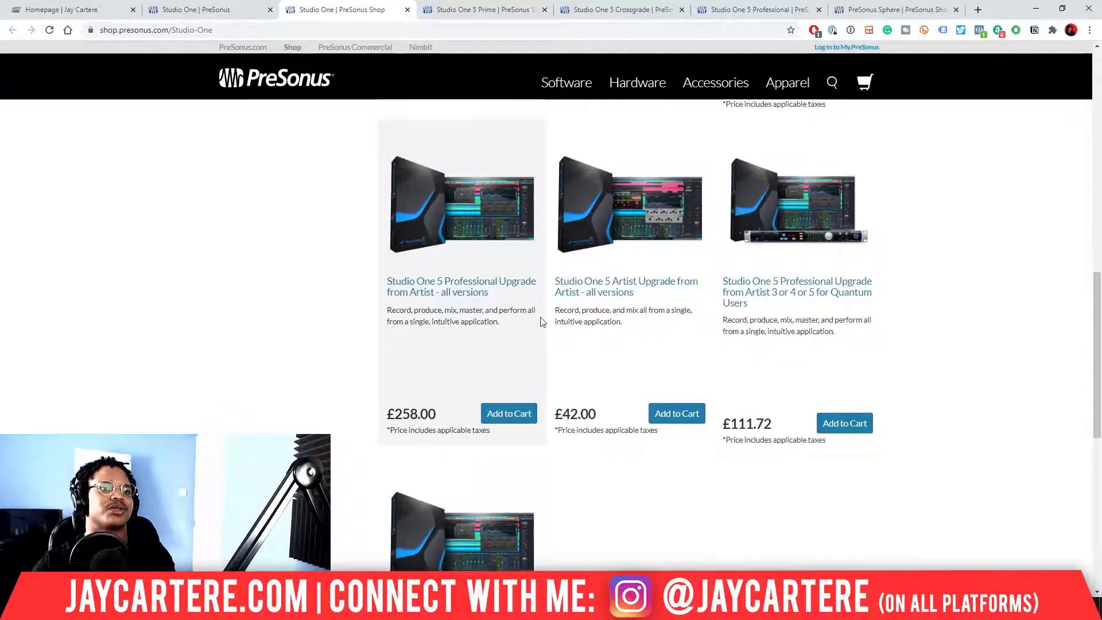
scroll(722, 238, down, 1)
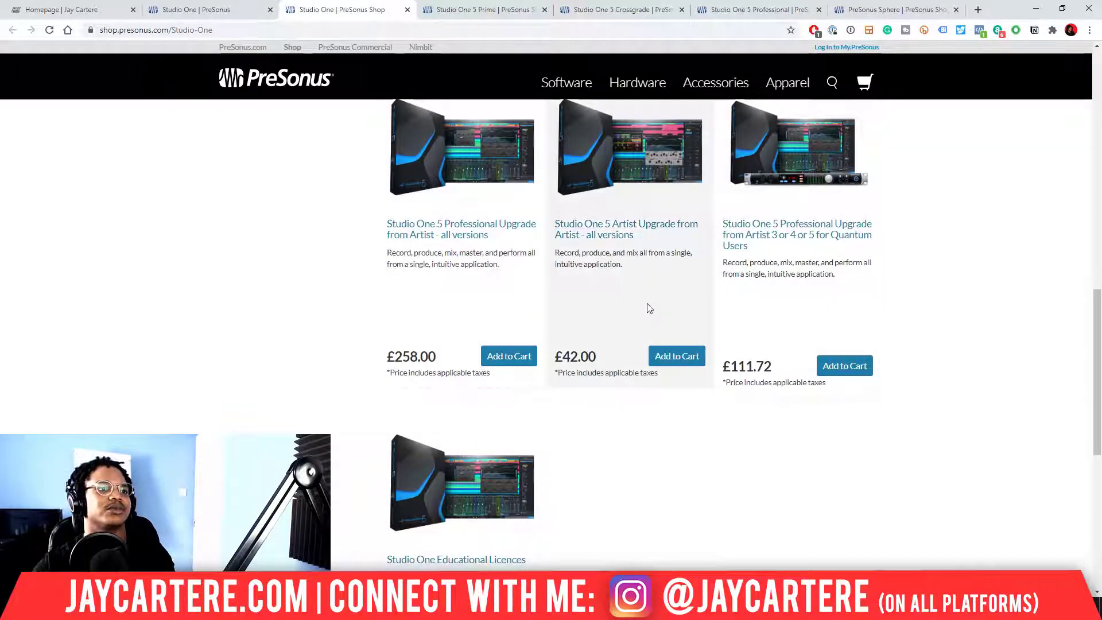
scroll(647, 308, down, 3)
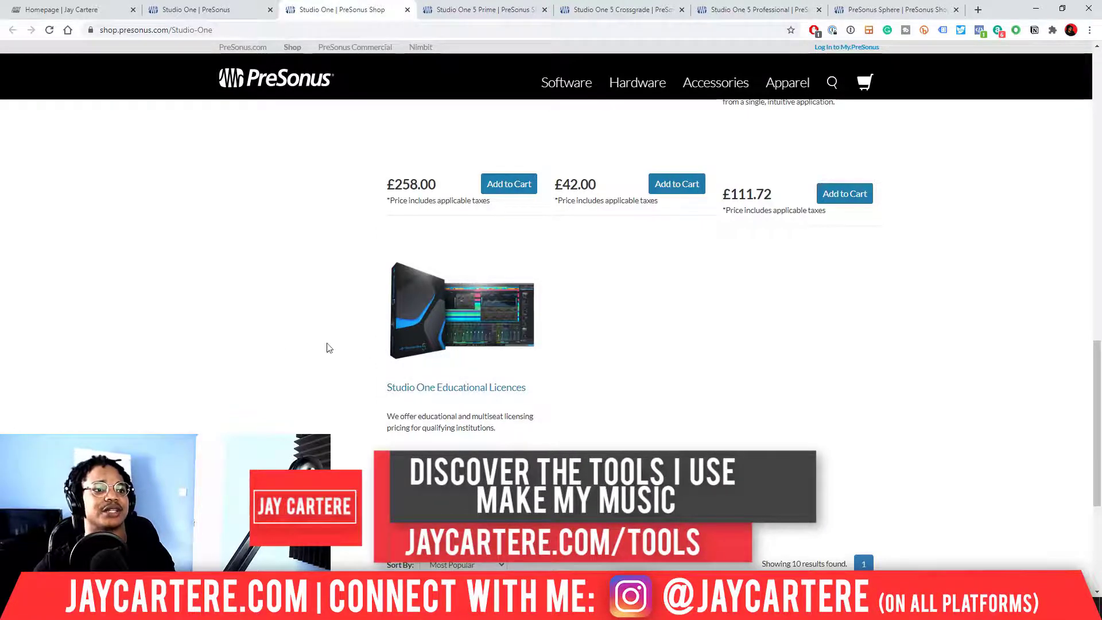
scroll(316, 359, up, 4)
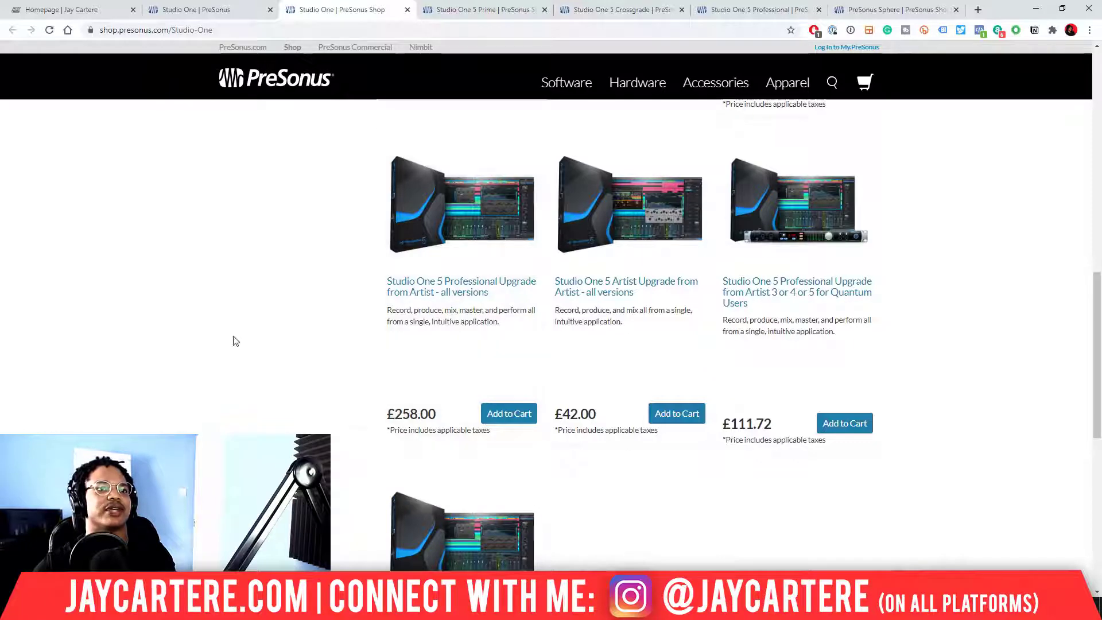
scroll(362, 355, up, 15)
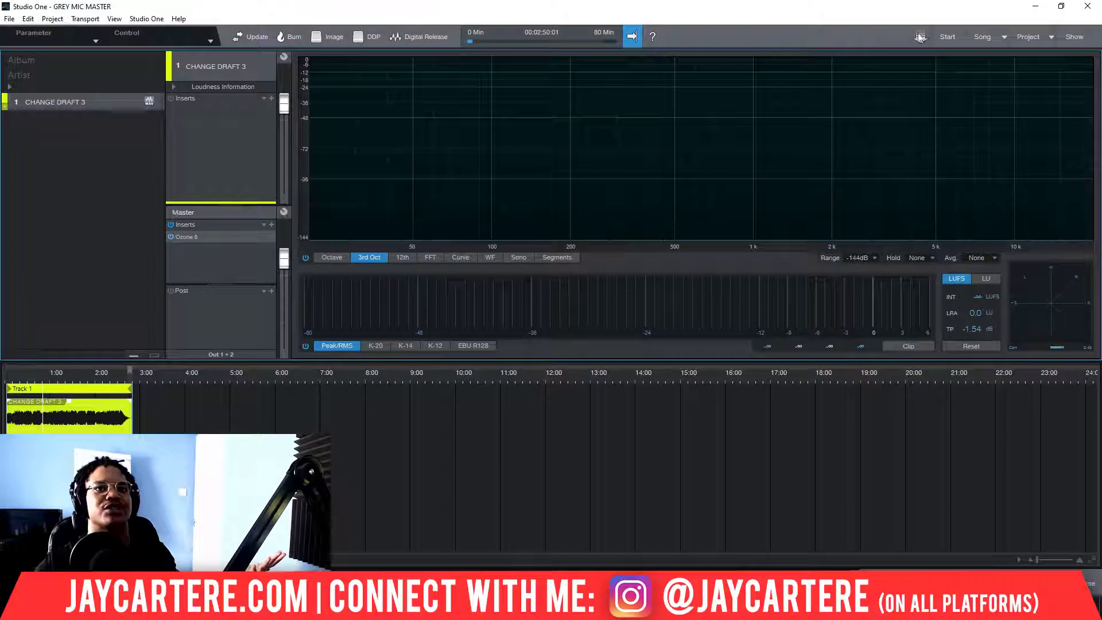
- In Studio One, alternate between the GREY MICROPHONE RECORDING song and the GREY MIC MASTER project, finishing on the project
click(979, 37)
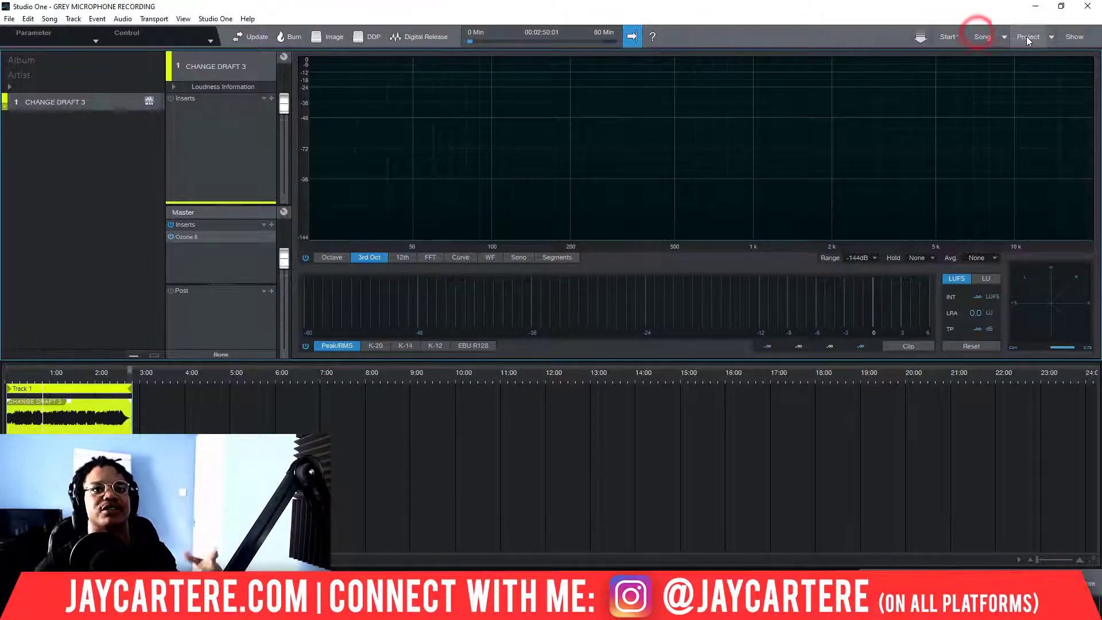
click(1028, 37)
click(979, 36)
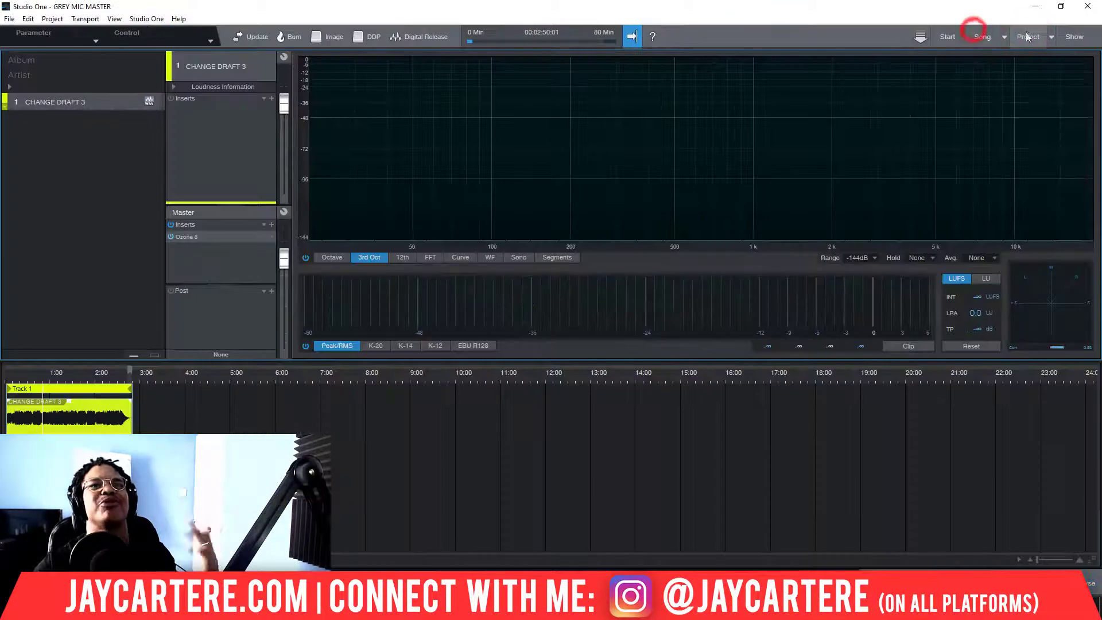
click(1028, 37)
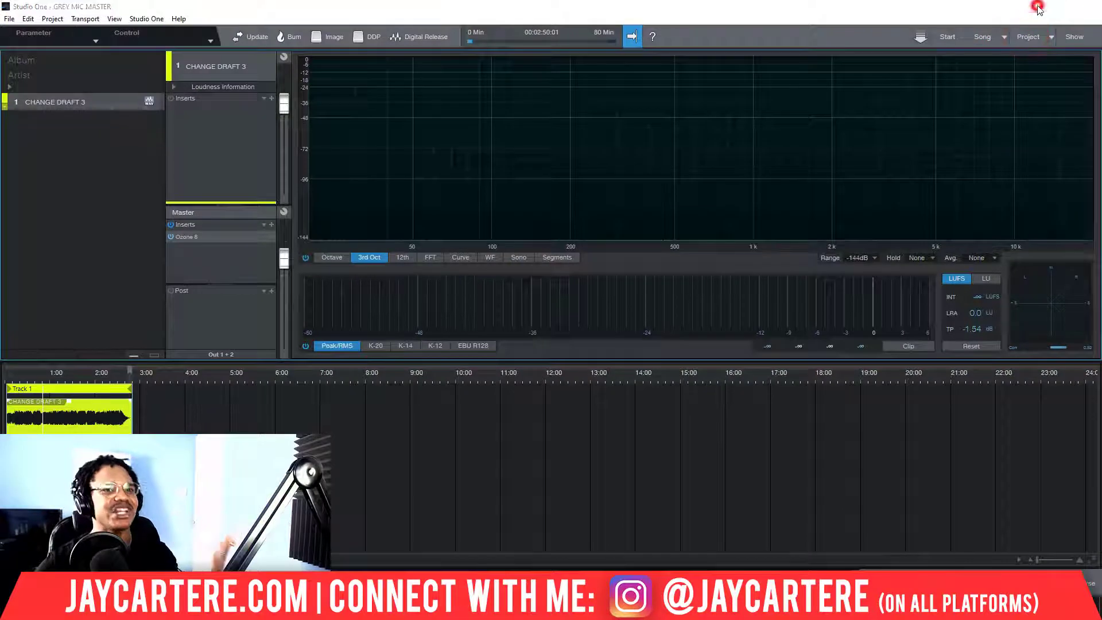
- Switch to the PreSonus shop's Studio One listing and review the PreSonus Sphere membership options and the Studio One 5 Professional, Artist and Prime editions
click(1036, 7)
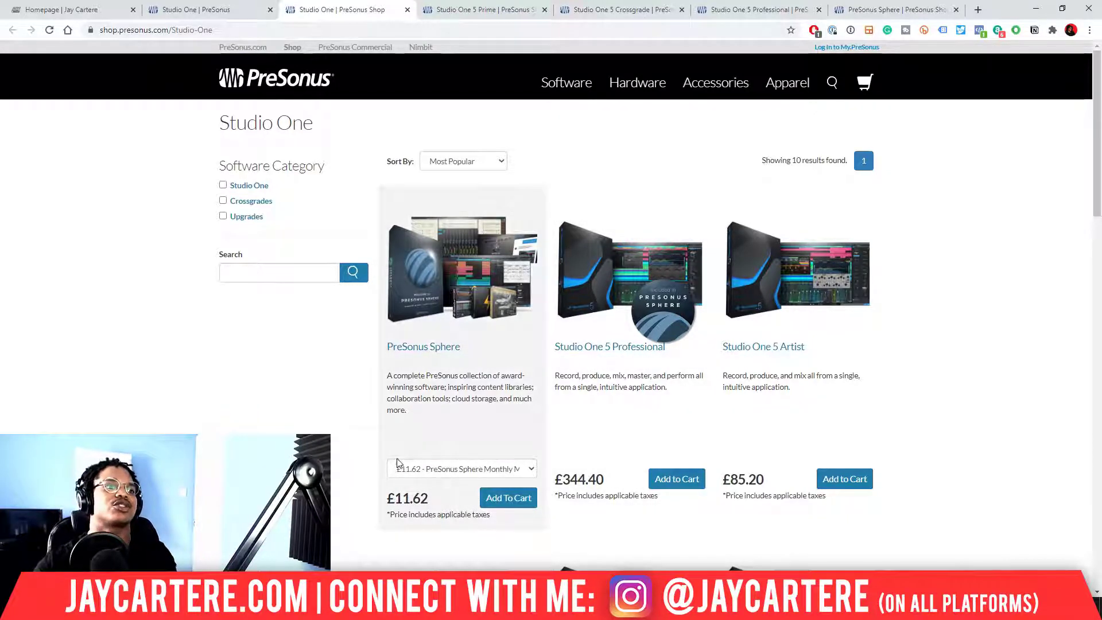
click(525, 468)
click(525, 466)
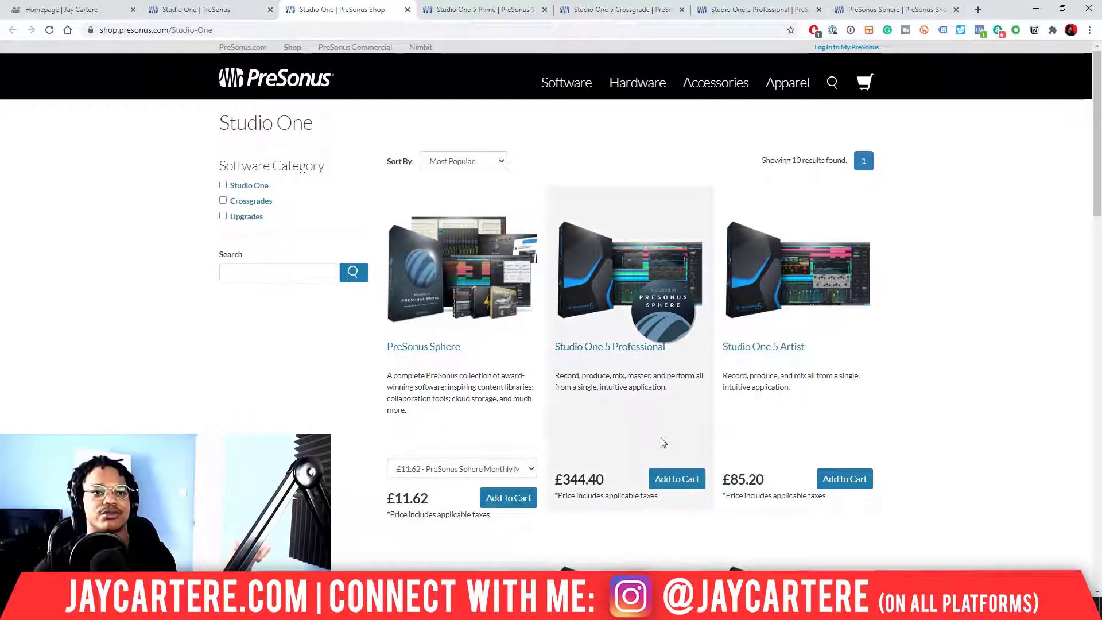
scroll(981, 431, down, 7)
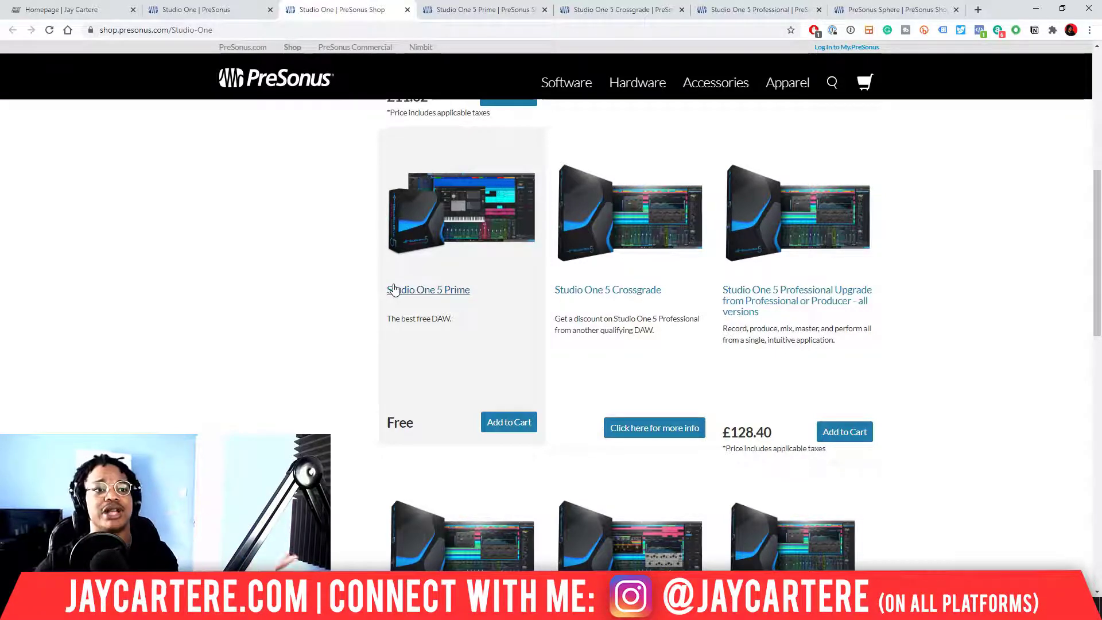
scroll(377, 296, up, 5)
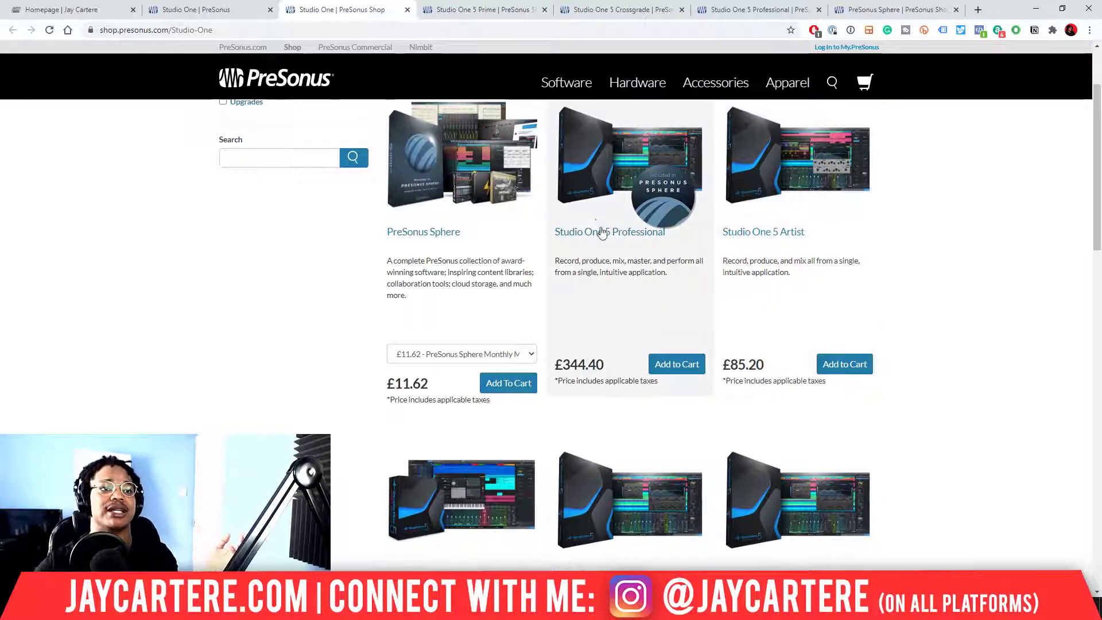
click(986, 315)
scroll(993, 367, up, 2)
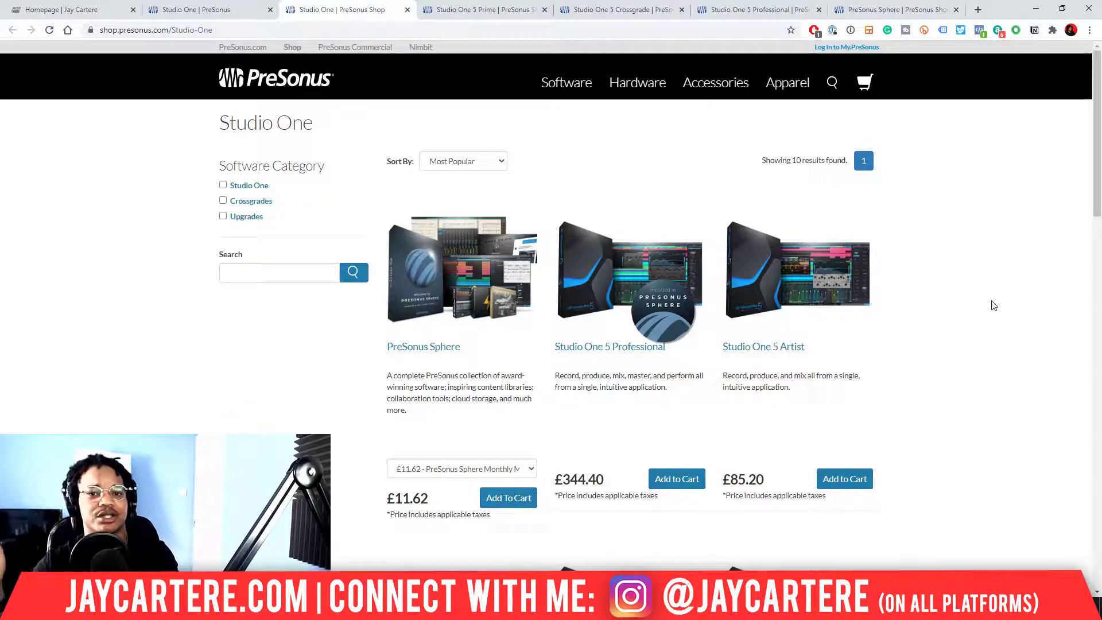
- Return to Studio One, show the GREY MICROPHONE RECORDING song, and look over its mixing console and vocal take arrangement
click(1033, 9)
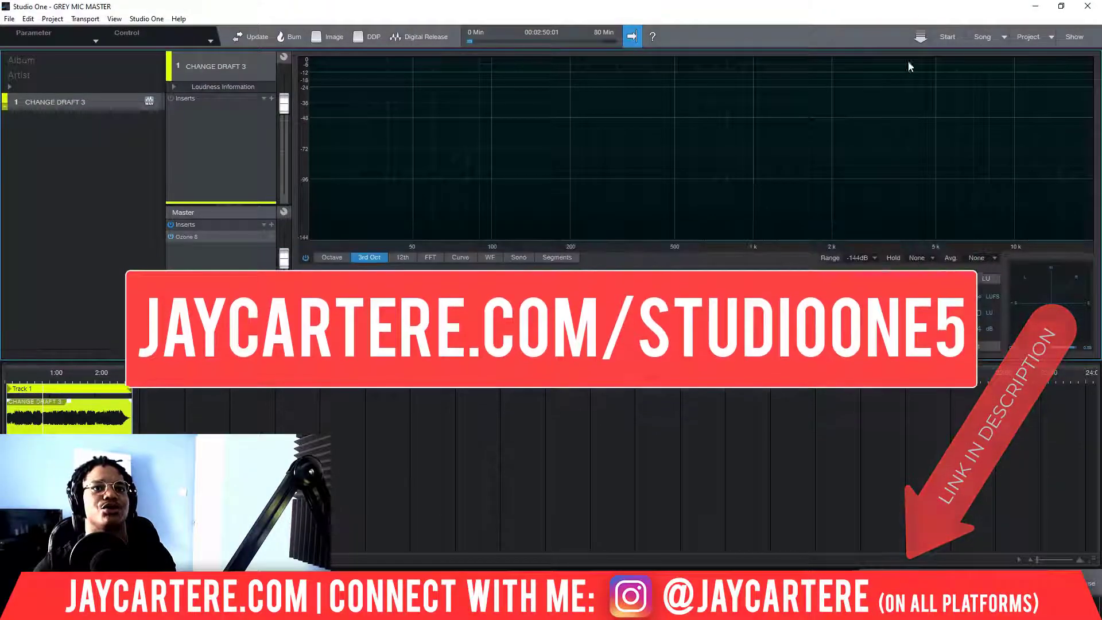
click(979, 37)
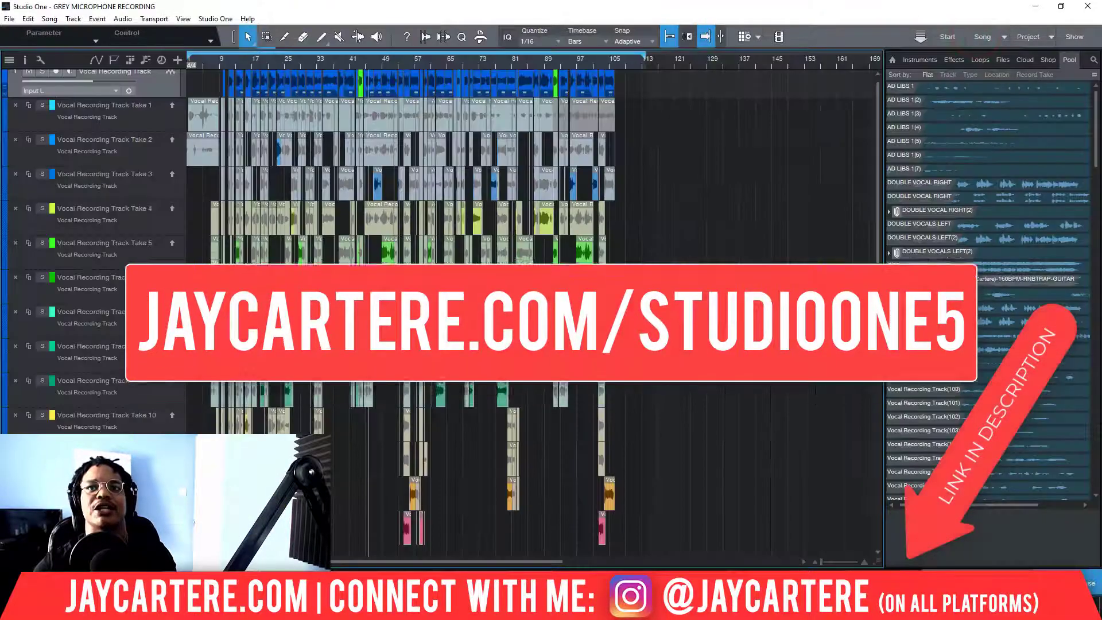
key(F3)
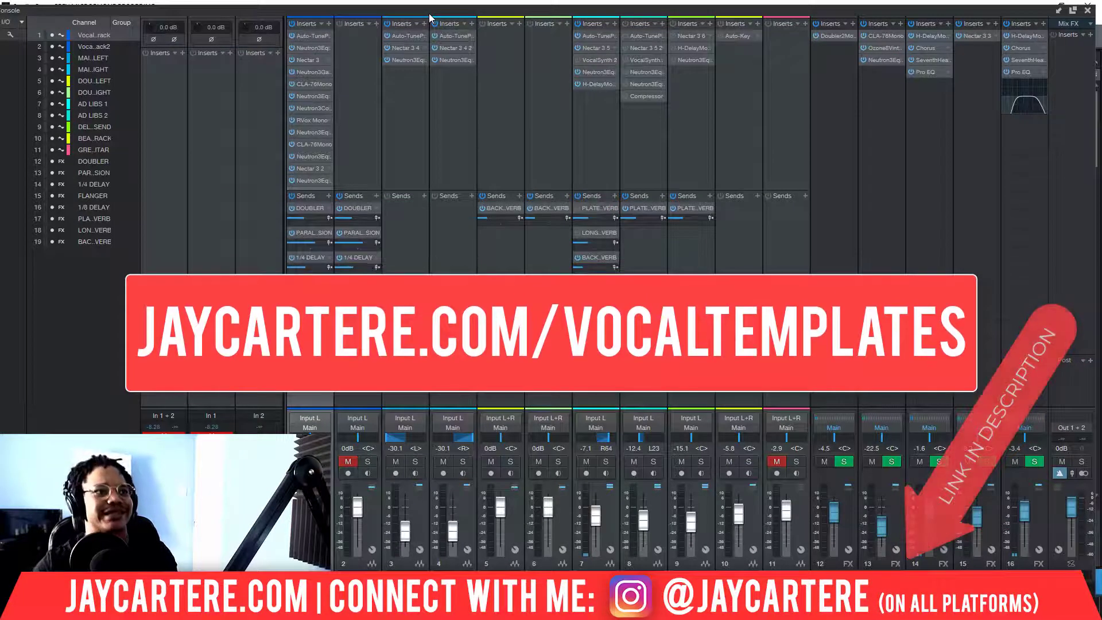
key(F3)
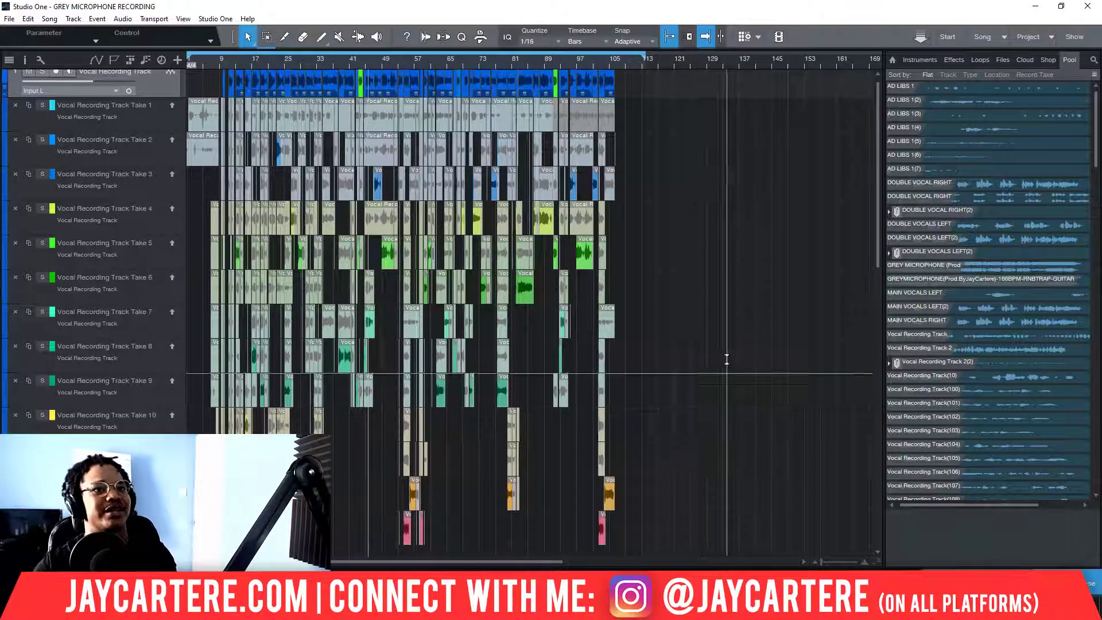
drag(567, 64, 328, 66)
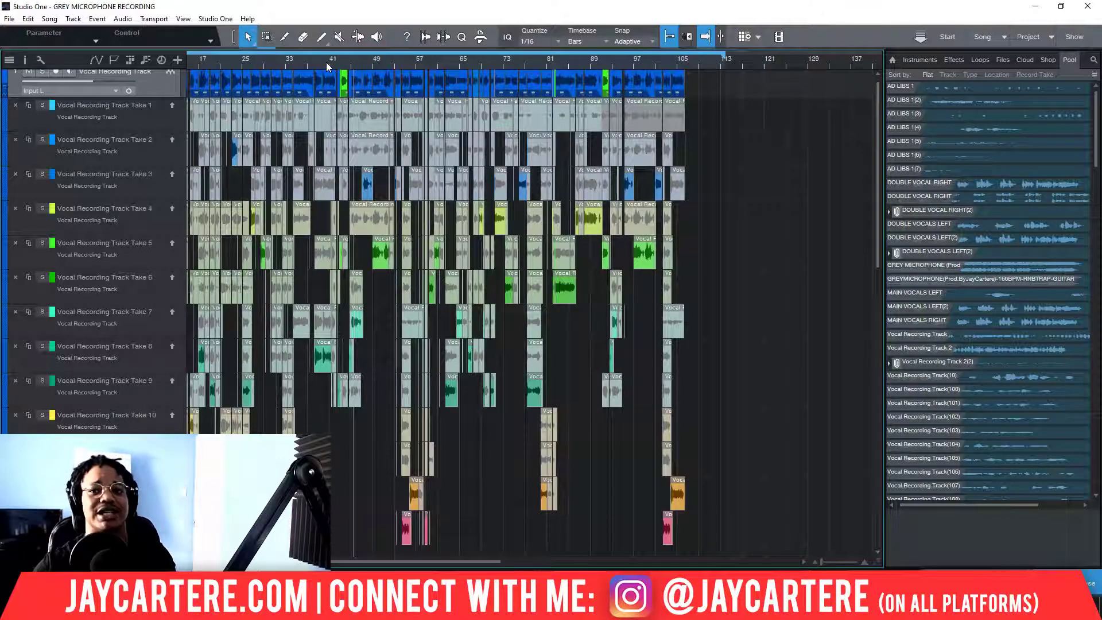